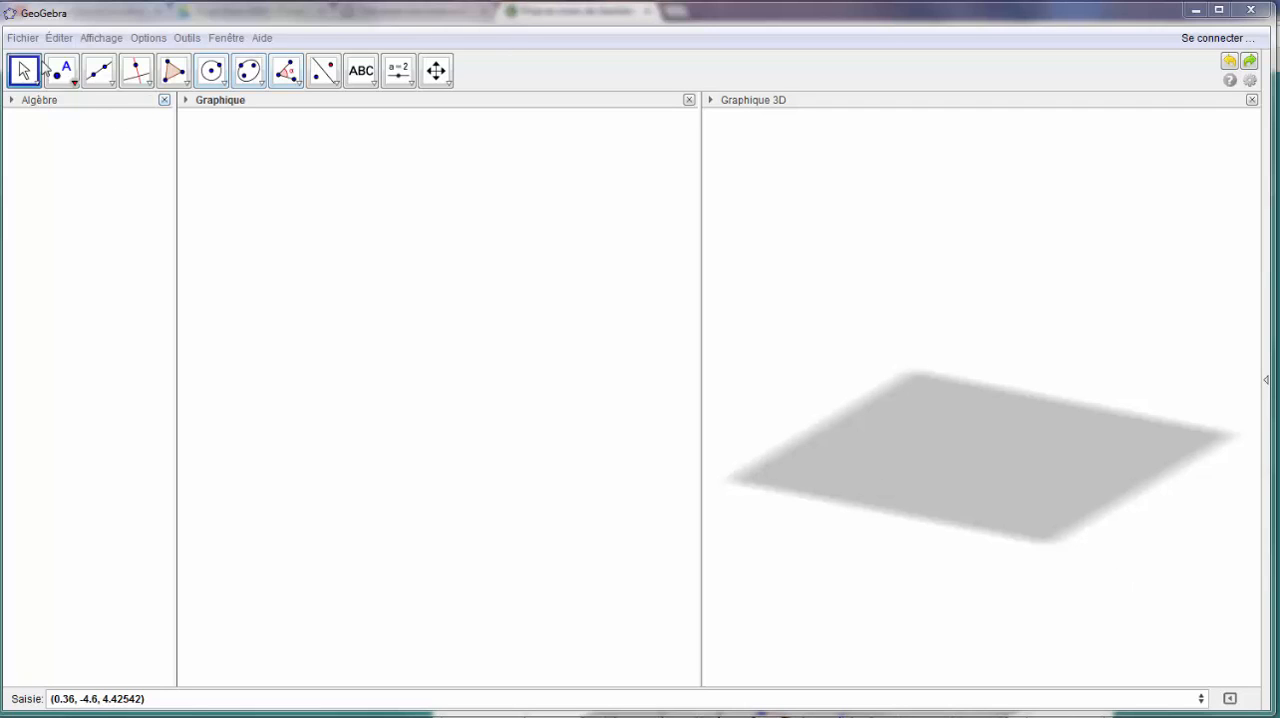
- Place point A in the lower part of the 2D view and draw a circle of radius 9 centred on it
click(59, 75)
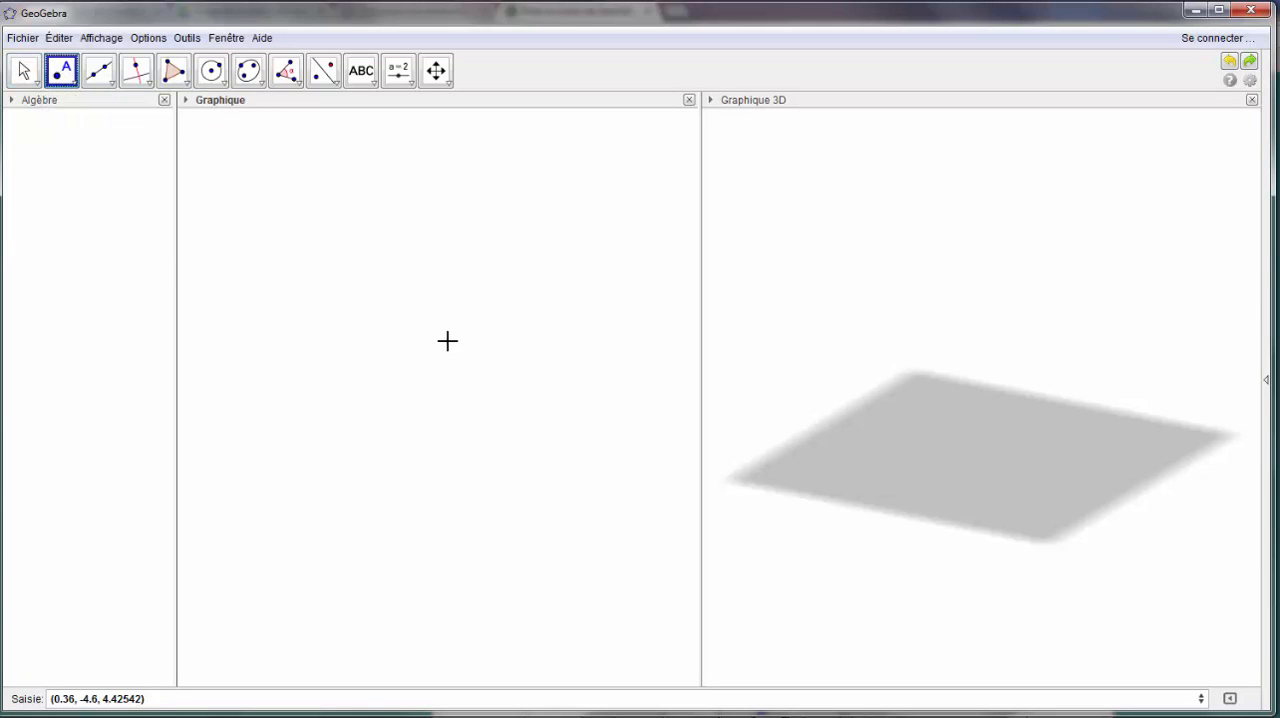
click(331, 580)
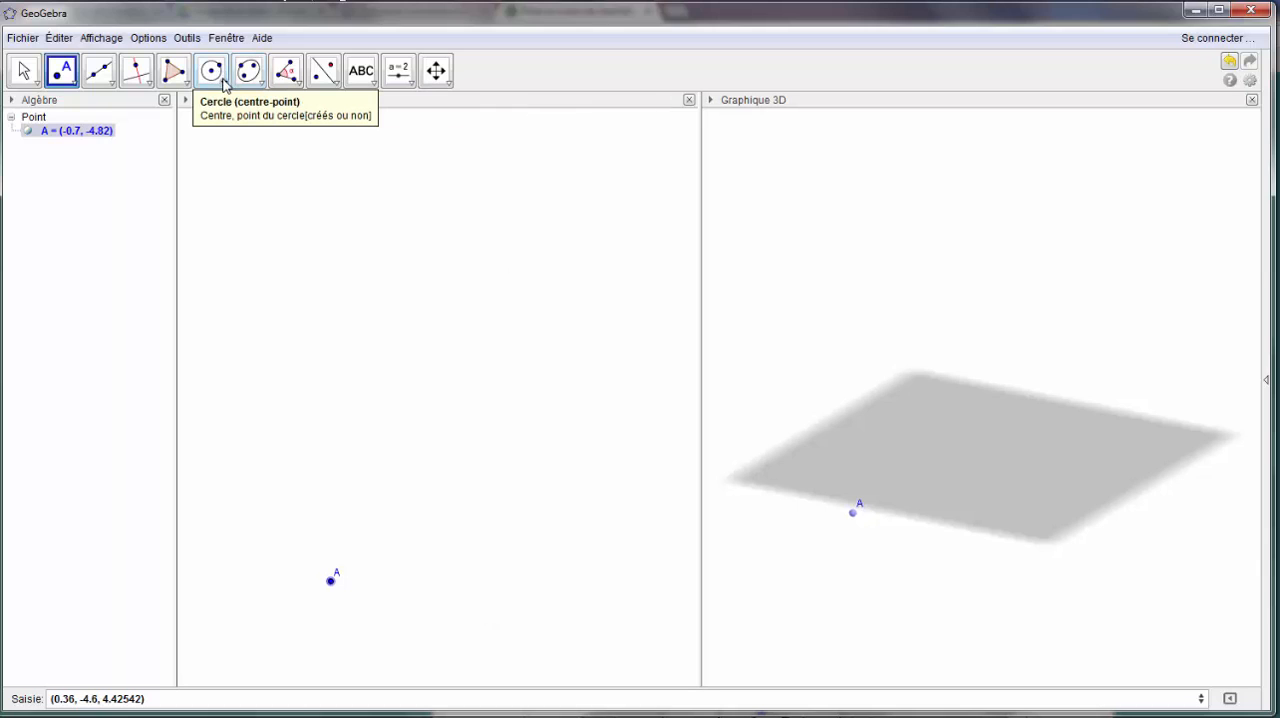
click(224, 85)
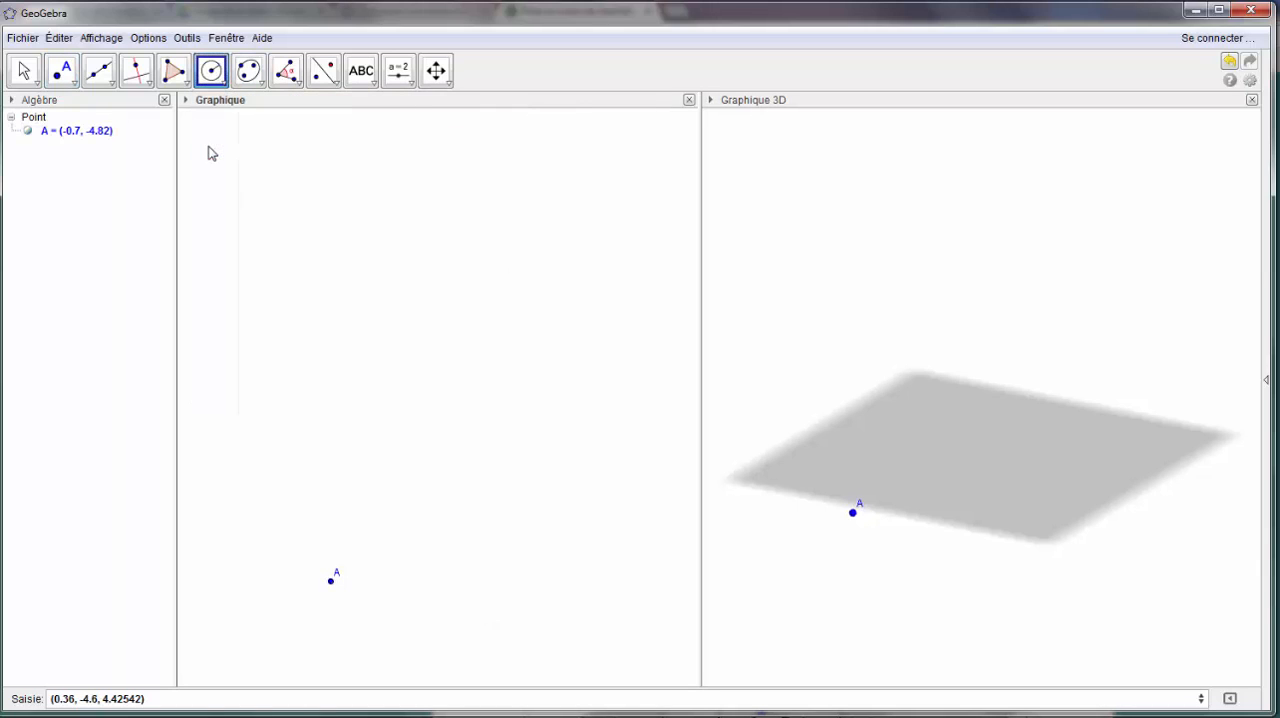
click(332, 580)
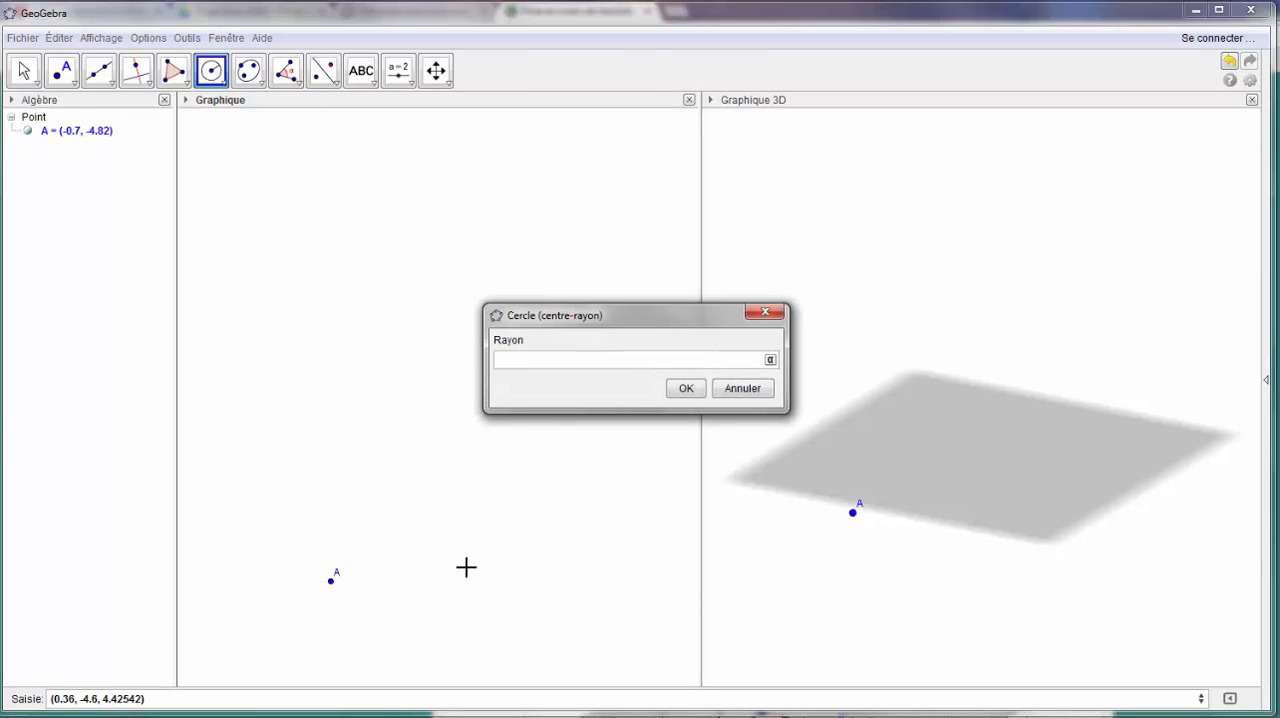
key(Return)
scroll(477, 534, down, 3)
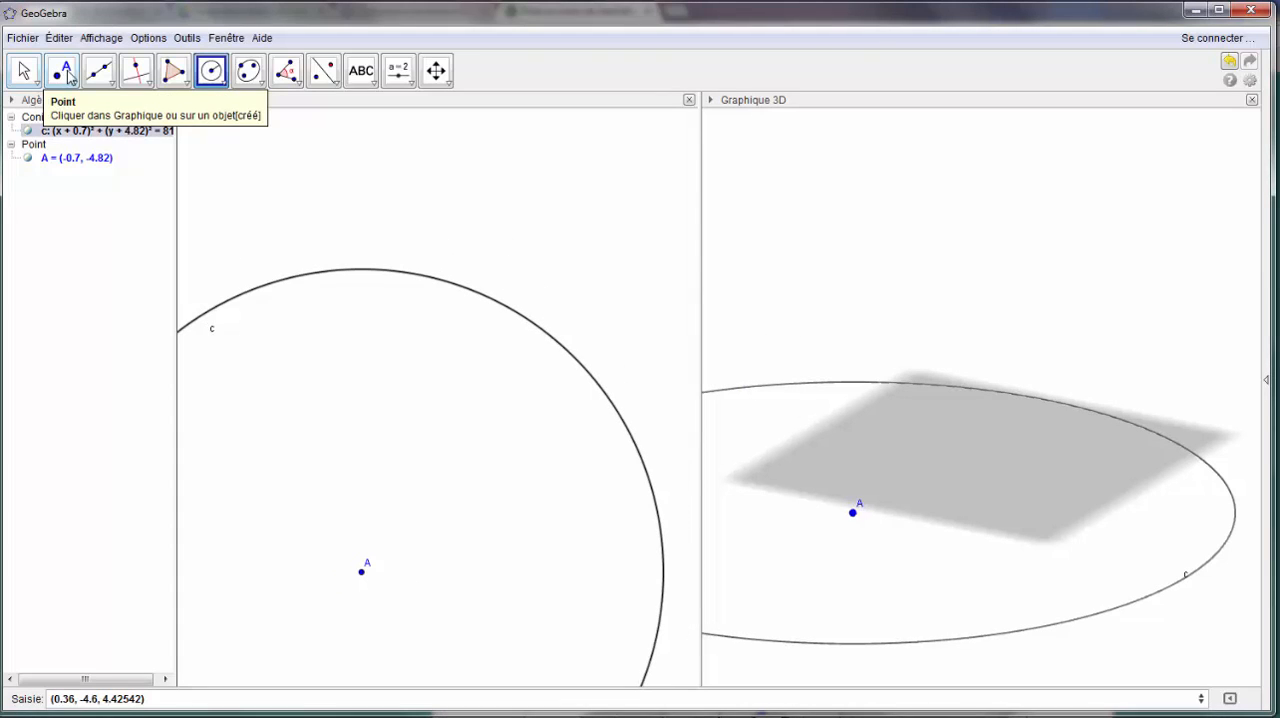
- Draw a line through A and a new point B on the circle's upper right, plus its perpendicular through A
click(99, 70)
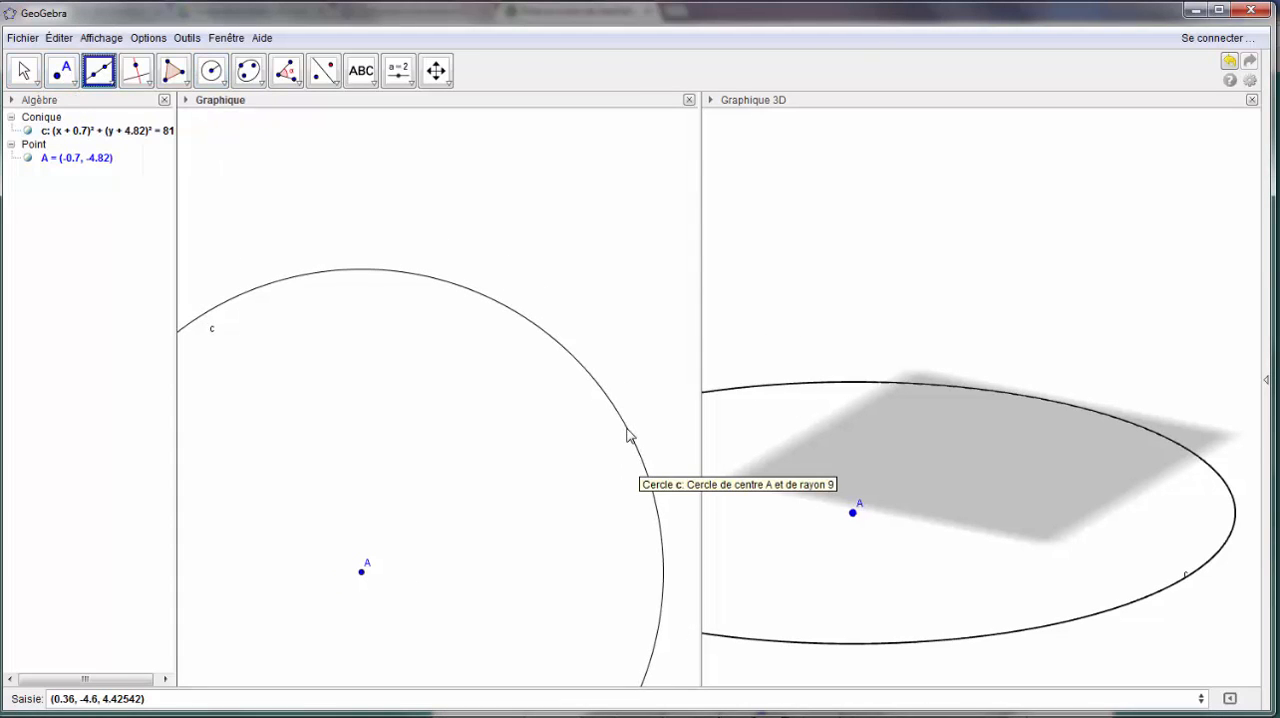
click(627, 428)
click(362, 571)
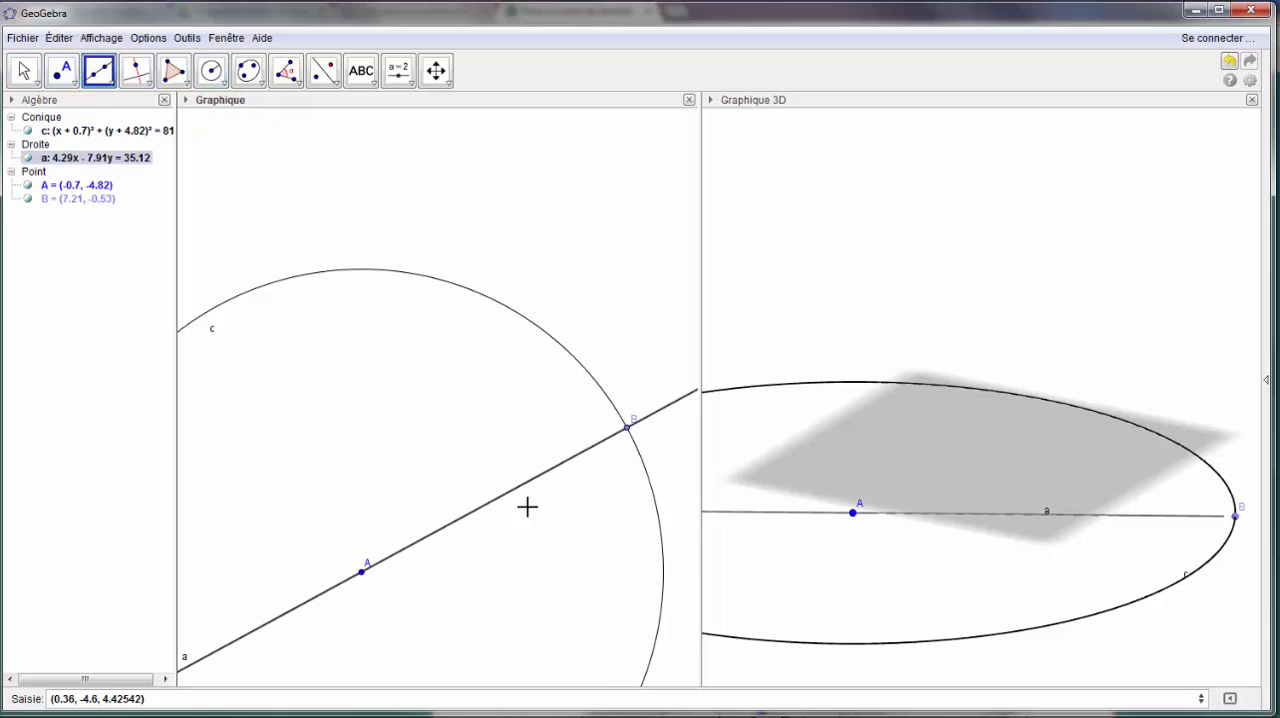
click(136, 70)
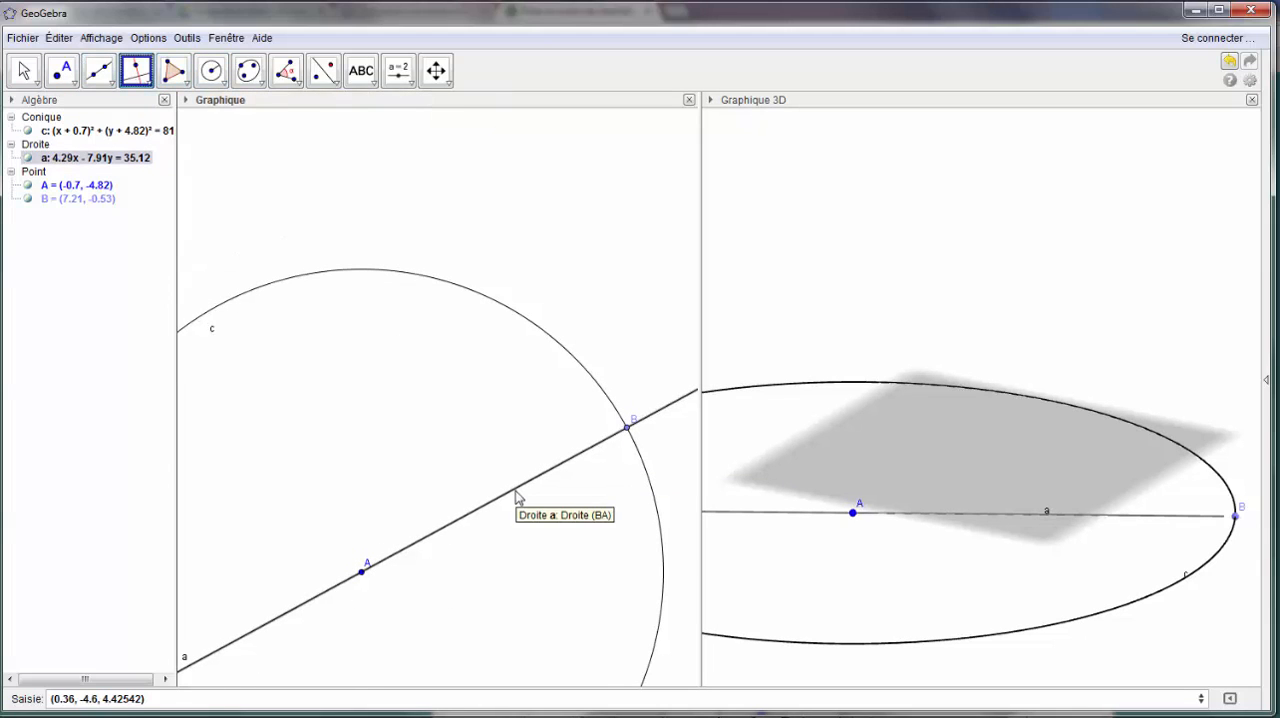
click(516, 496)
click(362, 571)
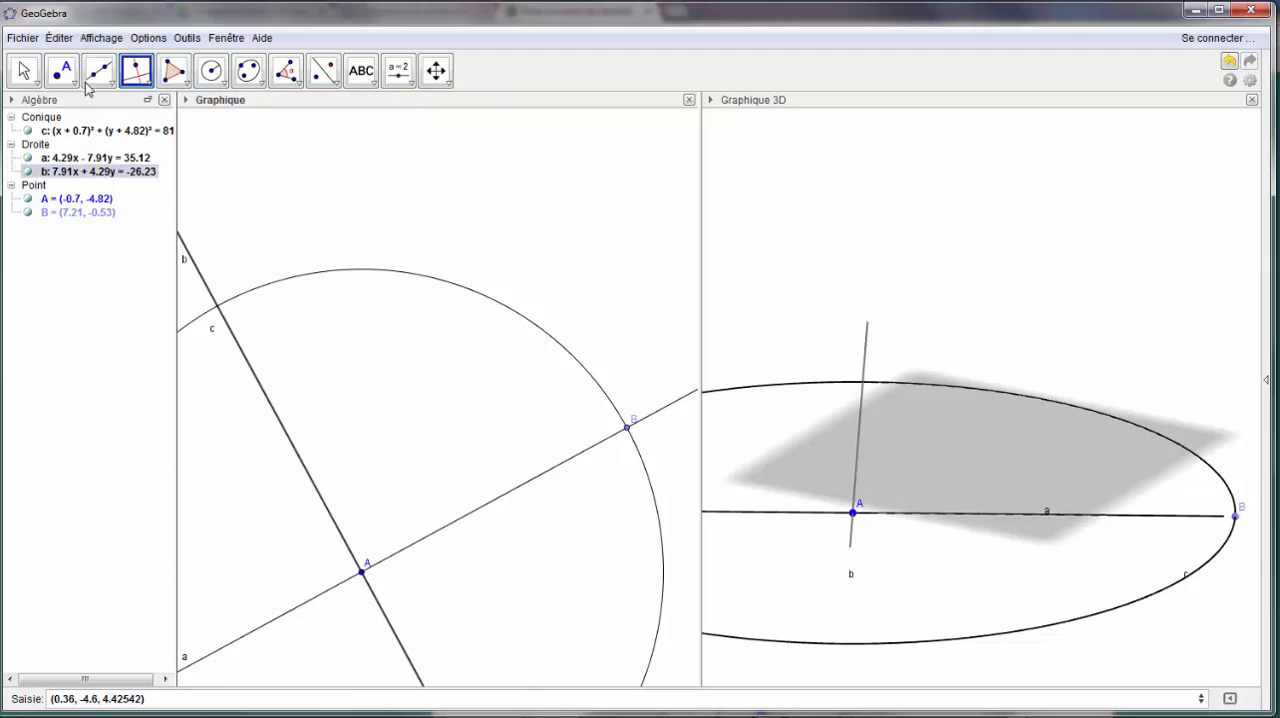
- Mark the upper intersection of the perpendicular through A with the circle and rename that point D
click(62, 71)
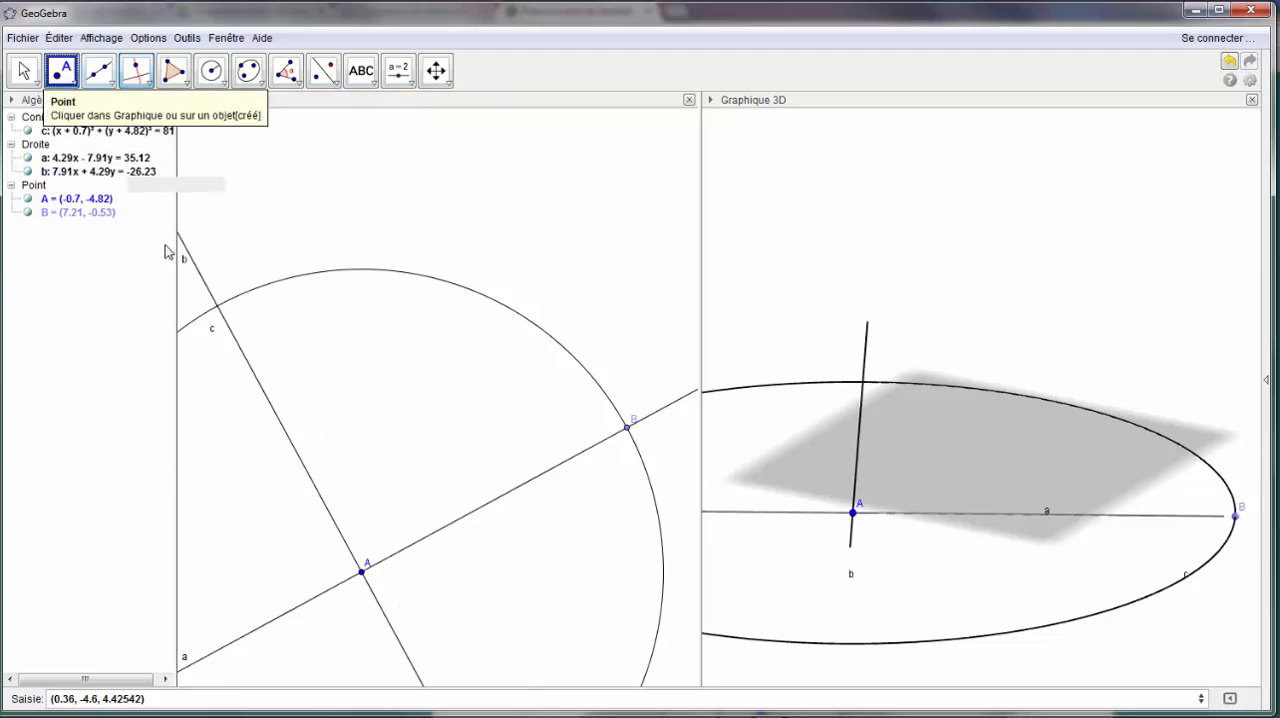
click(217, 305)
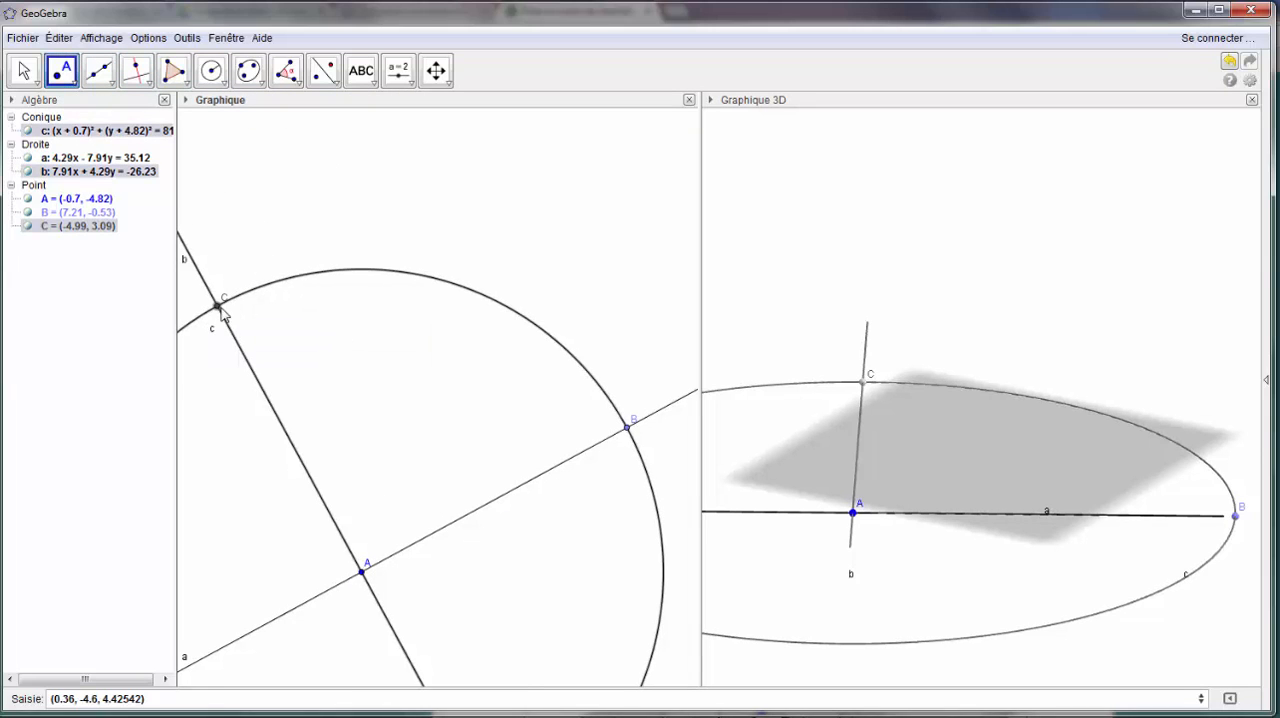
right_click(220, 310)
click(285, 430)
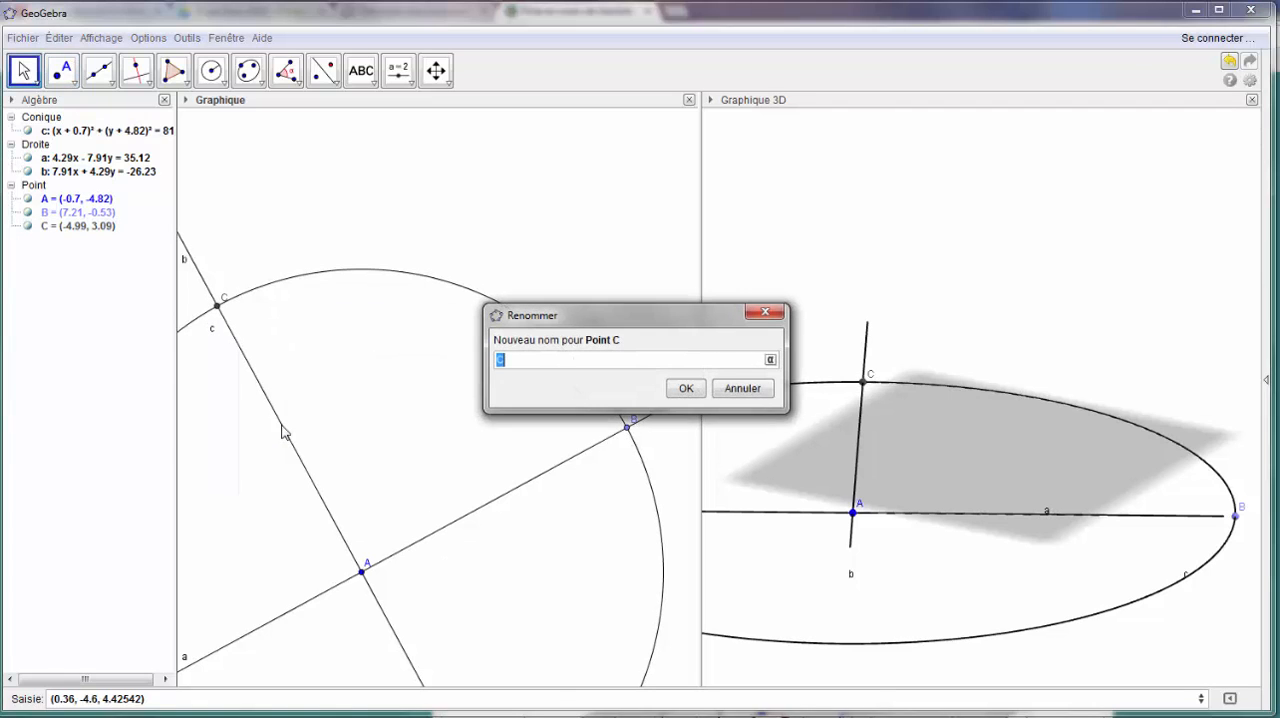
text(D)
key(Return)
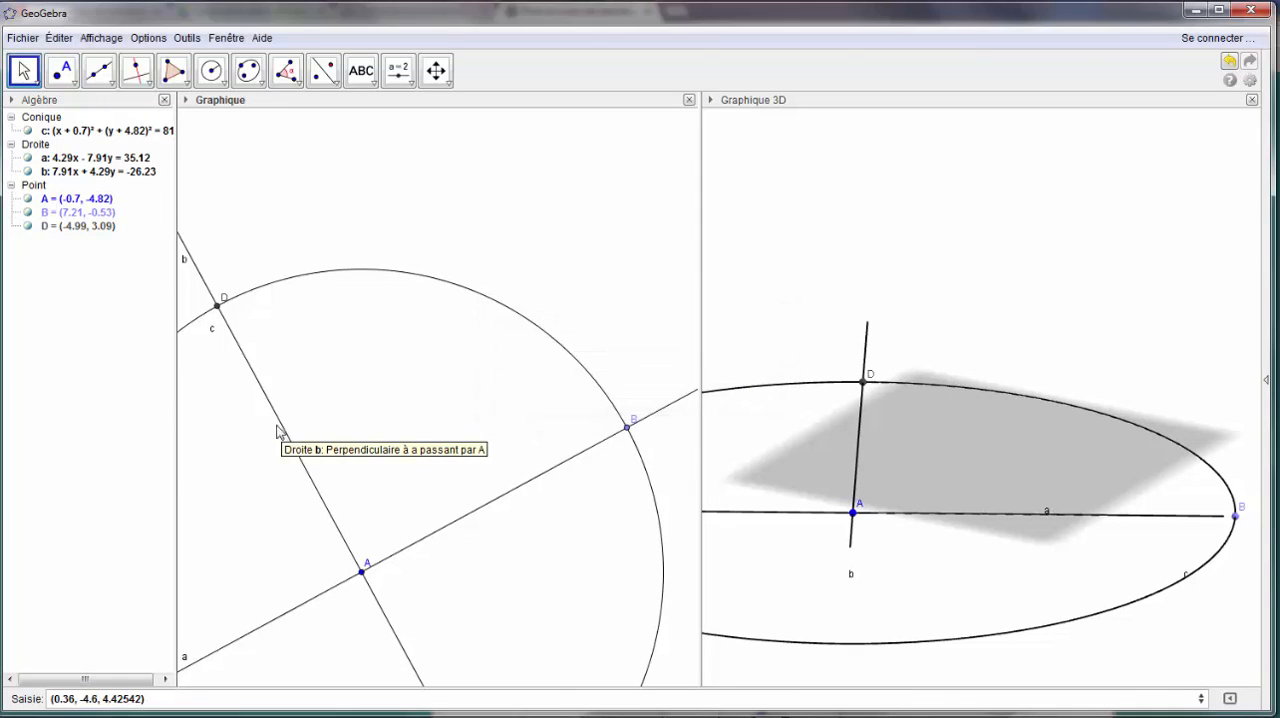
- Draw the perpendicular to line AB through B and the perpendicular to line AD through D
click(136, 70)
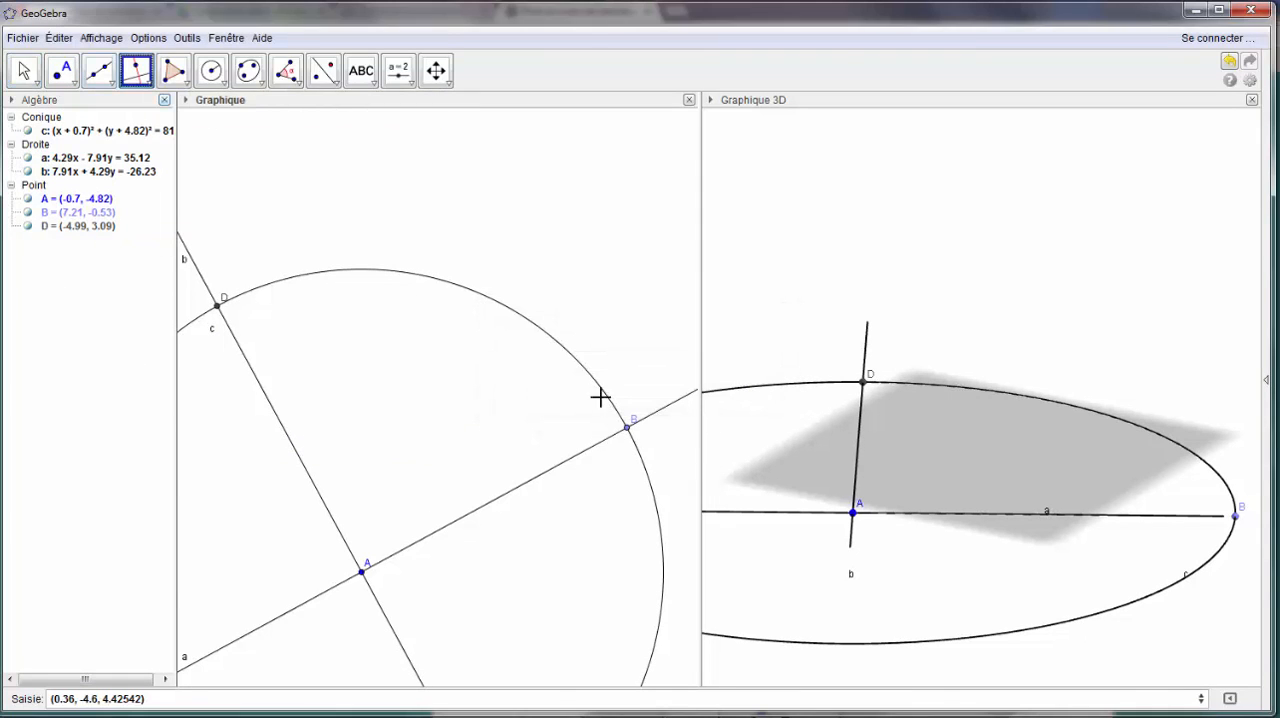
click(566, 461)
click(627, 428)
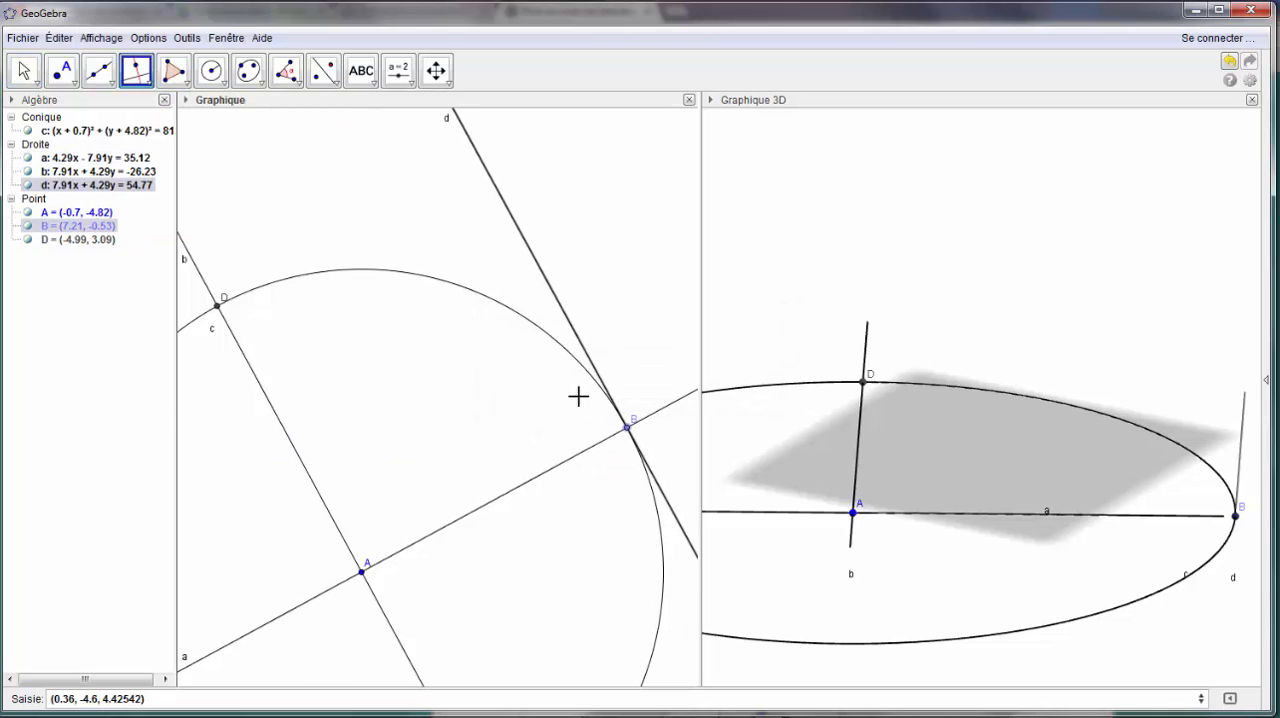
click(256, 379)
click(218, 304)
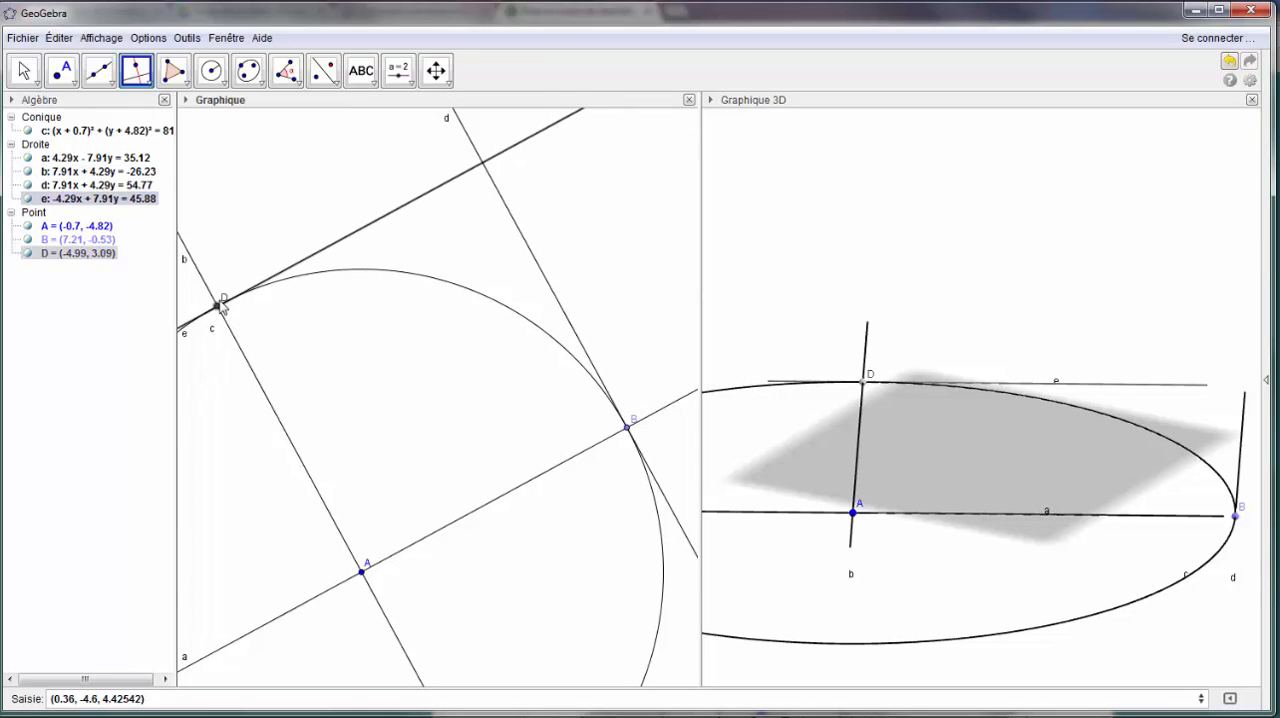
- Create the polygon ABCD, using the intersection of the perpendiculars through B and D as vertex C
click(174, 70)
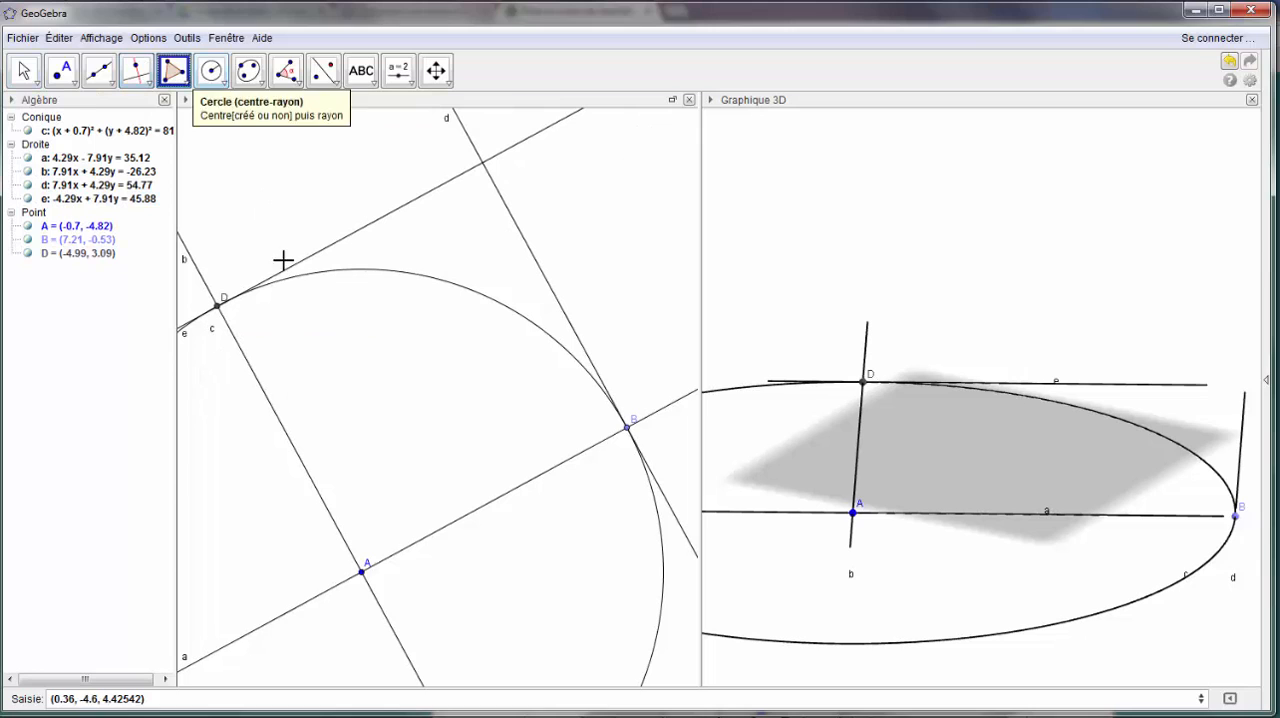
click(362, 572)
click(627, 428)
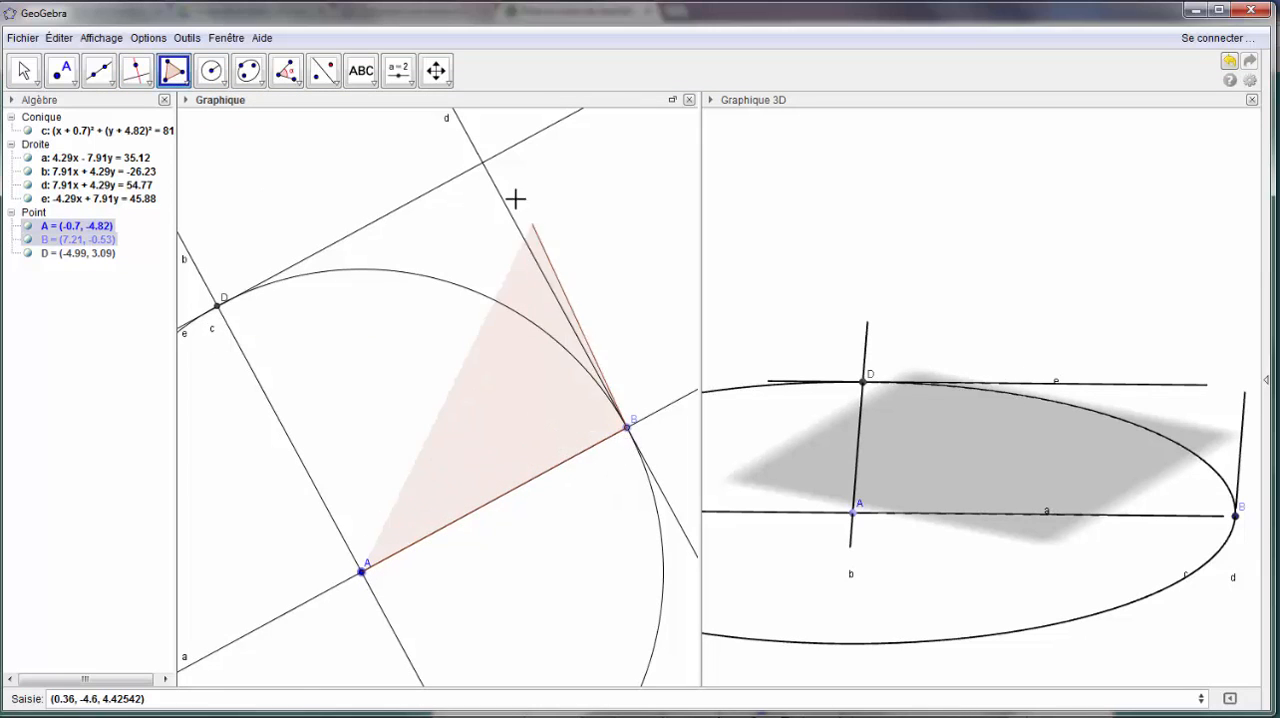
click(483, 162)
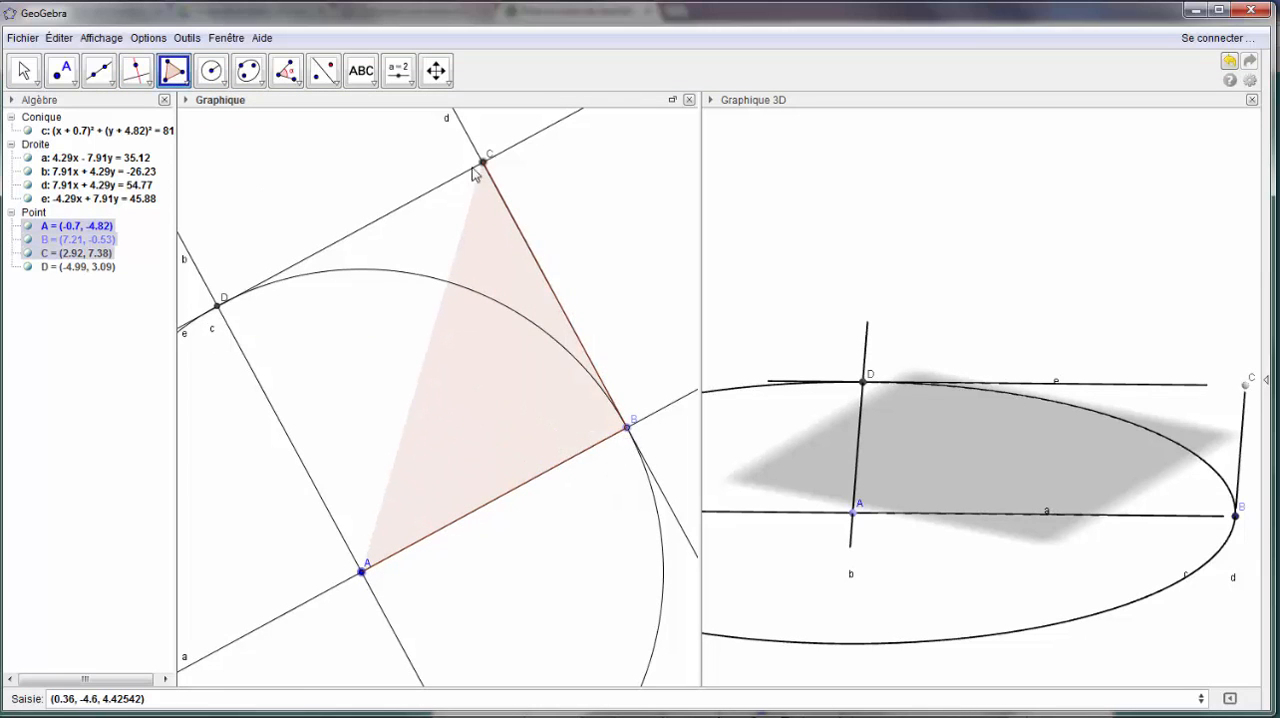
click(218, 305)
click(362, 572)
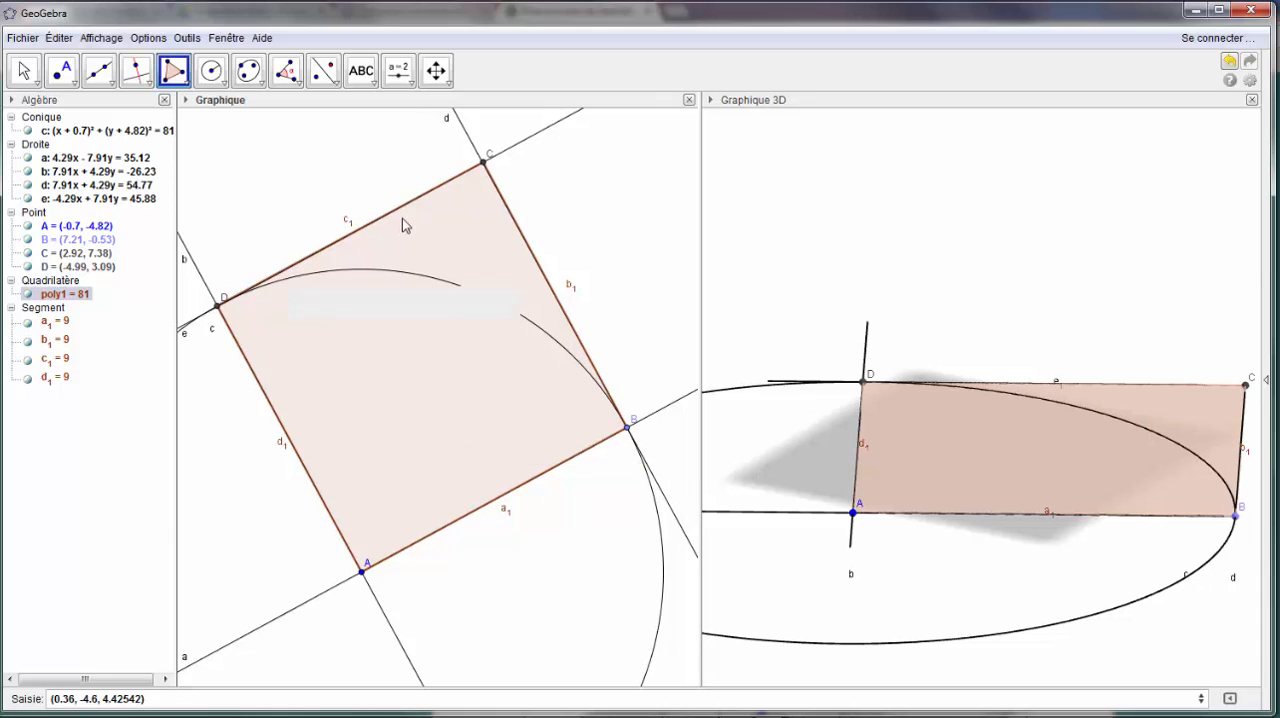
- Hide the construction circle and the four construction lines so that only the square is displayed
click(438, 70)
click(450, 84)
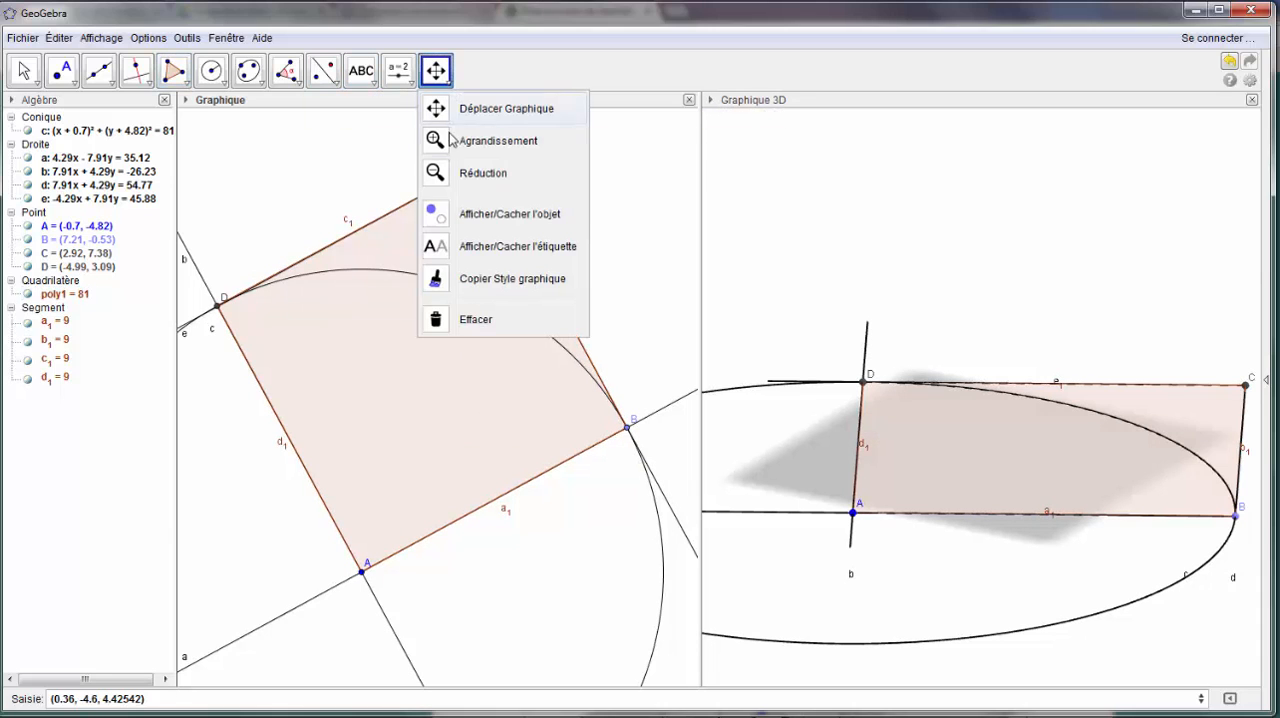
click(445, 215)
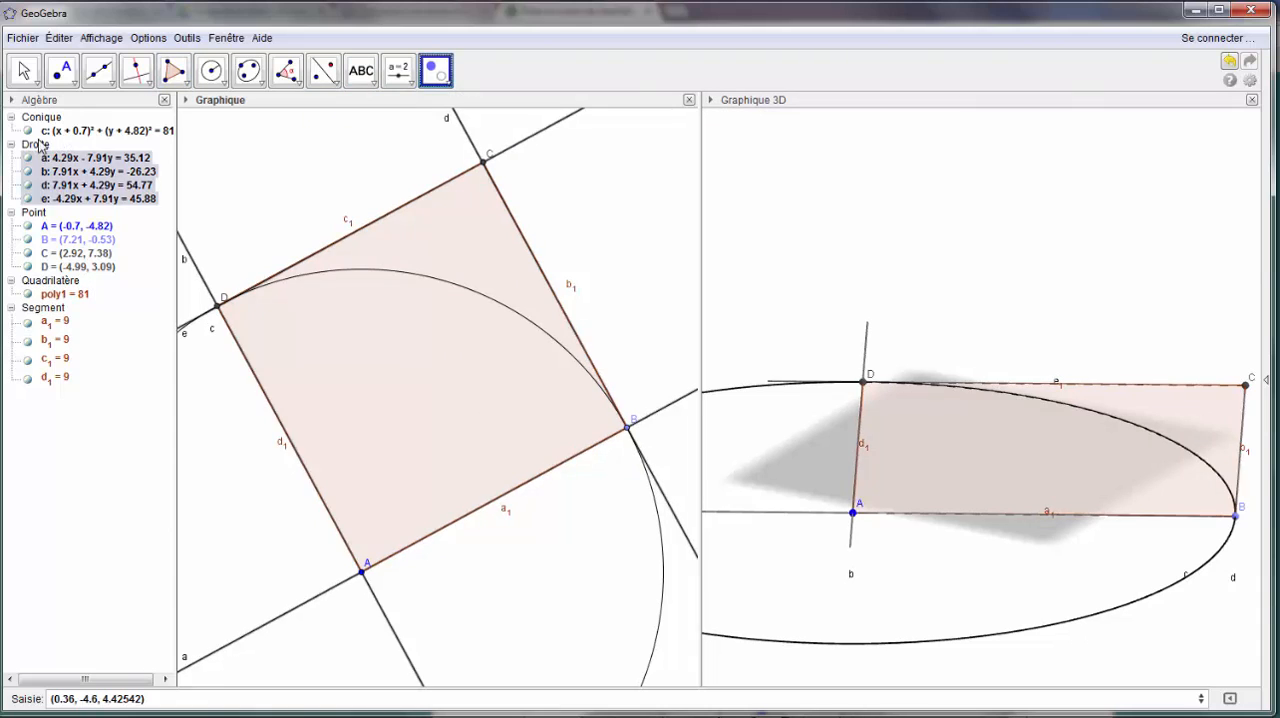
click(28, 130)
click(28, 158)
click(28, 171)
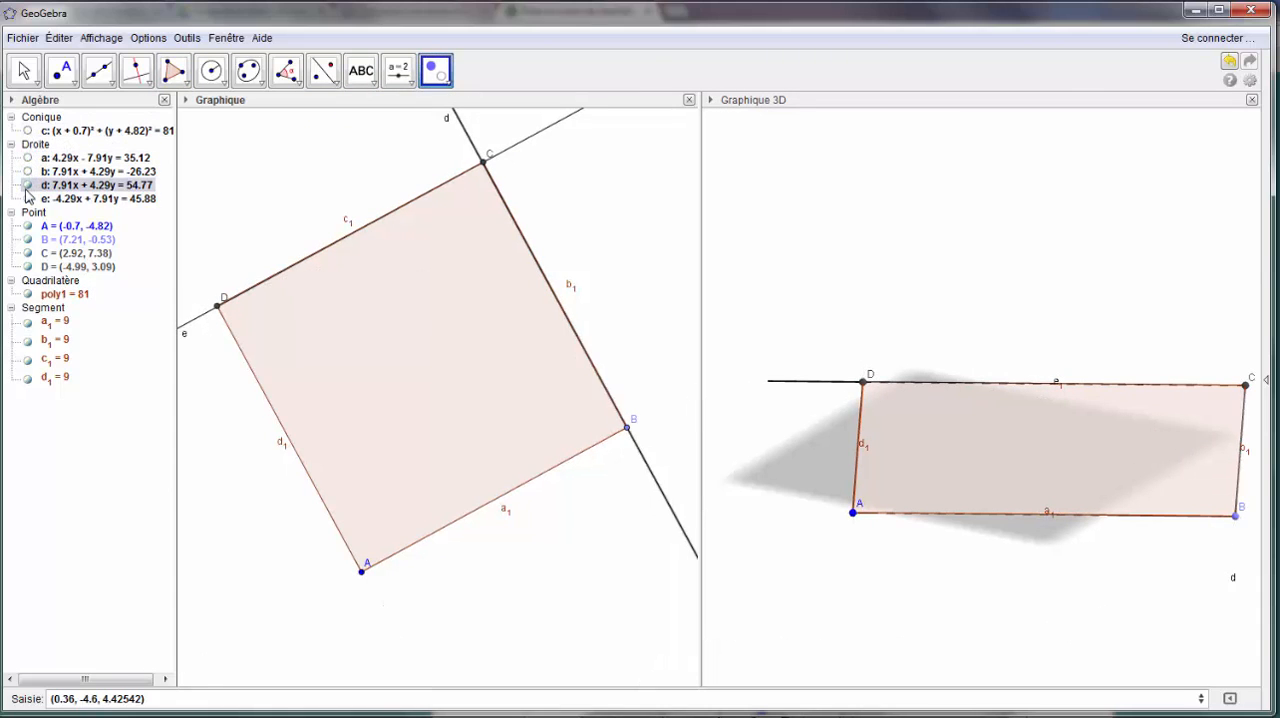
click(28, 185)
click(28, 198)
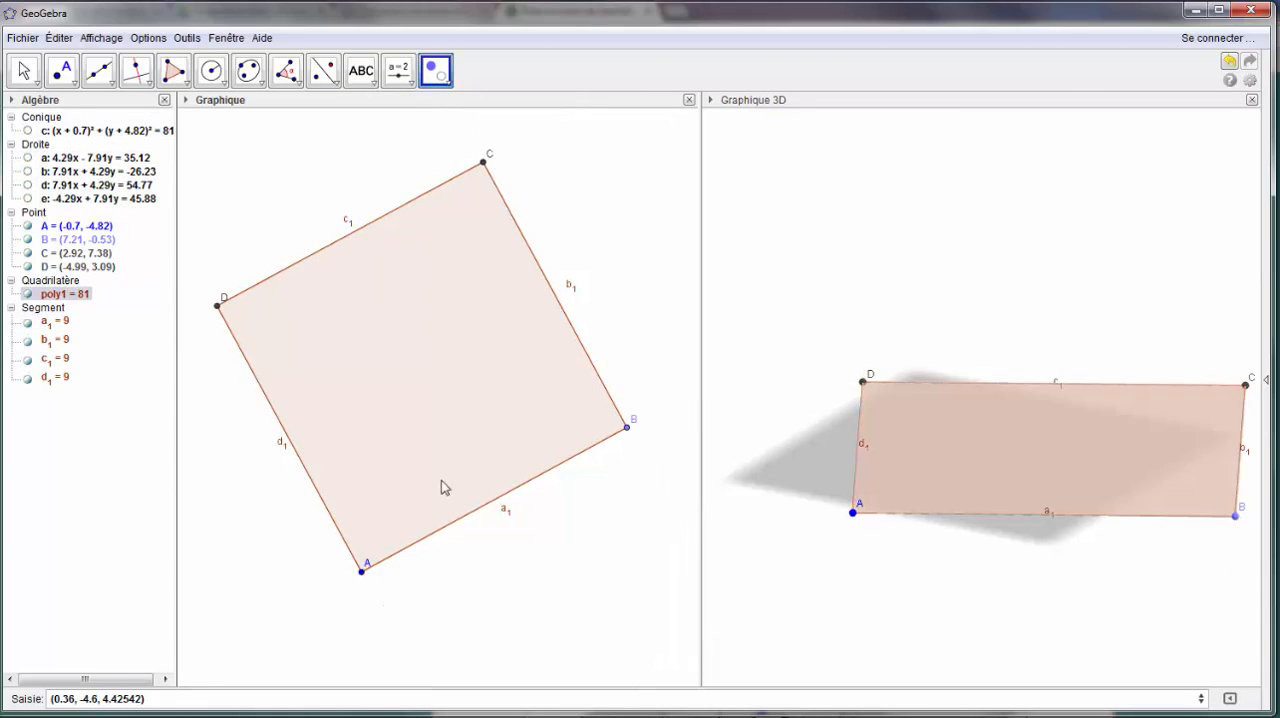
- Hide the labels of the square's four sides, leaving all four segments displayed
right_click(56, 358)
click(58, 326)
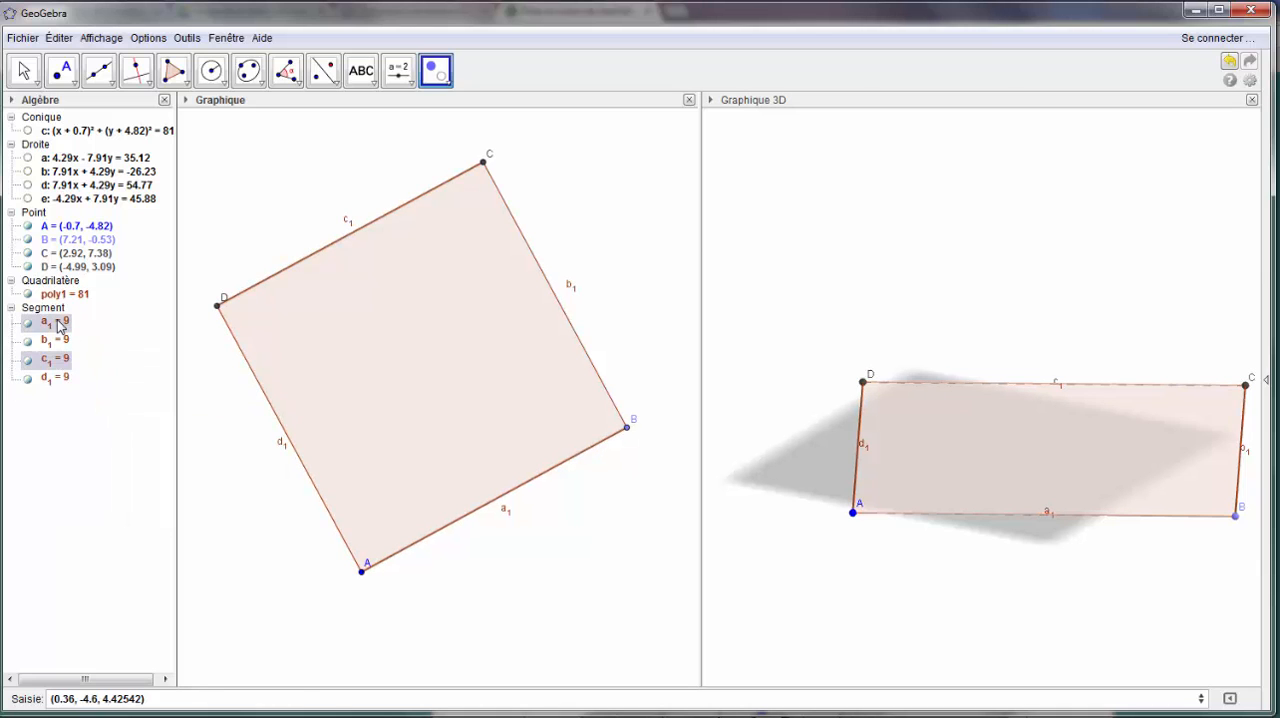
click(23, 70)
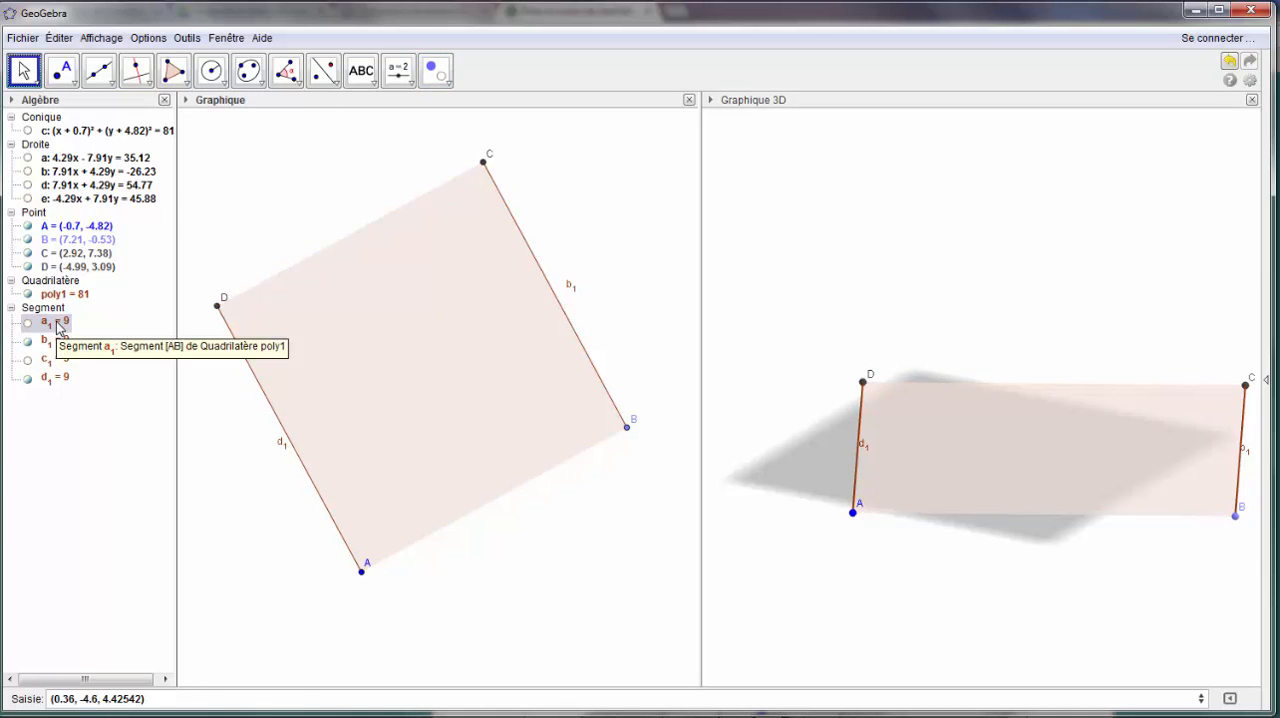
shift+click(47, 381)
right_click(50, 353)
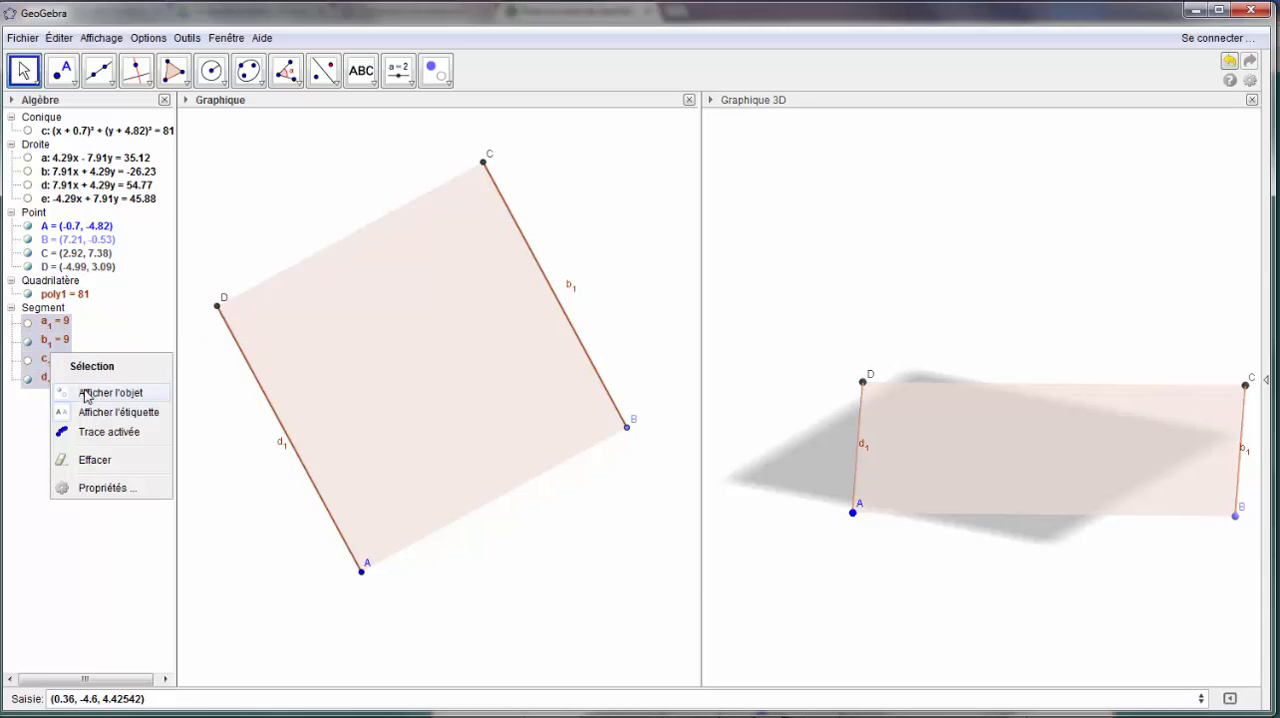
click(100, 413)
click(28, 323)
click(28, 359)
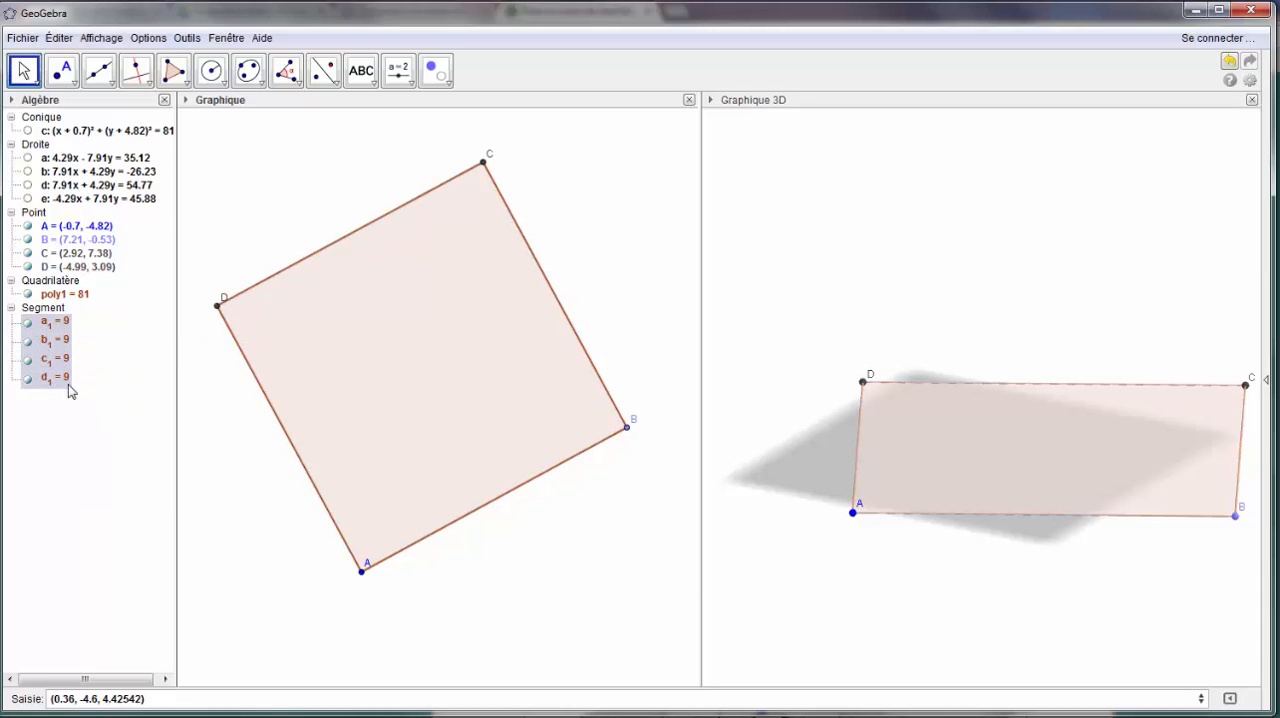
click(261, 433)
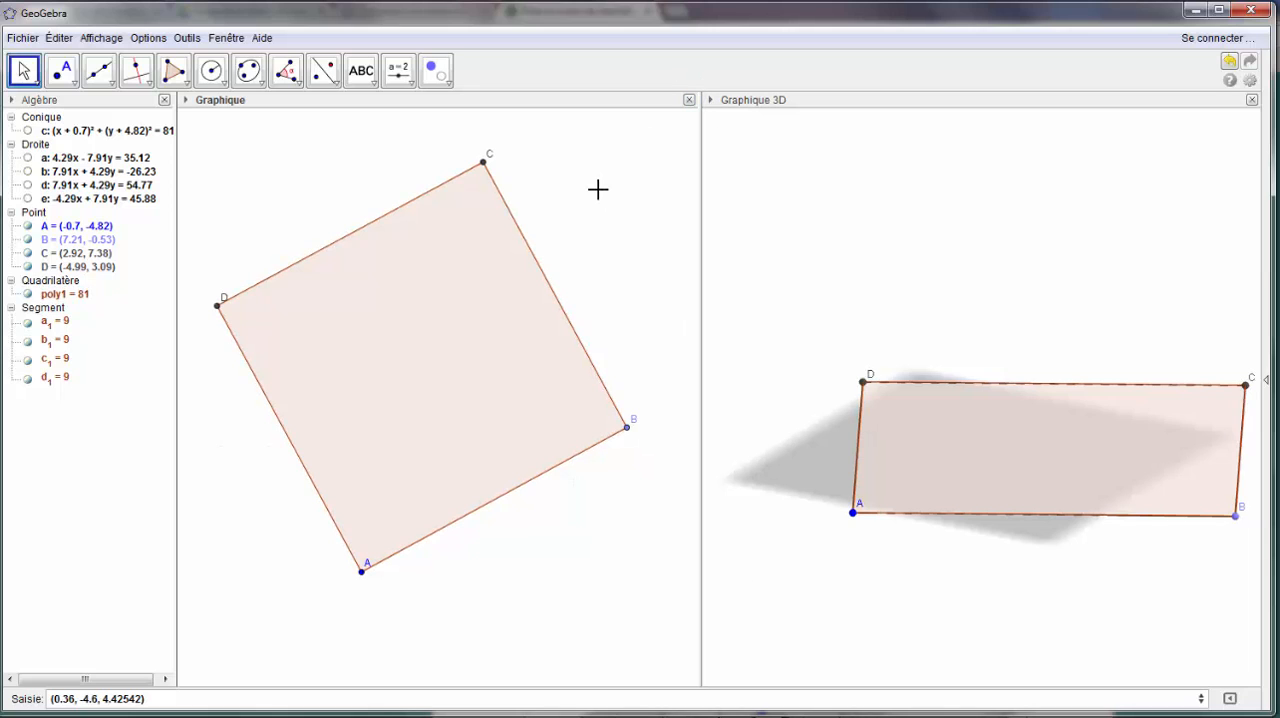
- Close the 2D view and draw a line through A orthogonal to the base plane in the 3D view
click(690, 100)
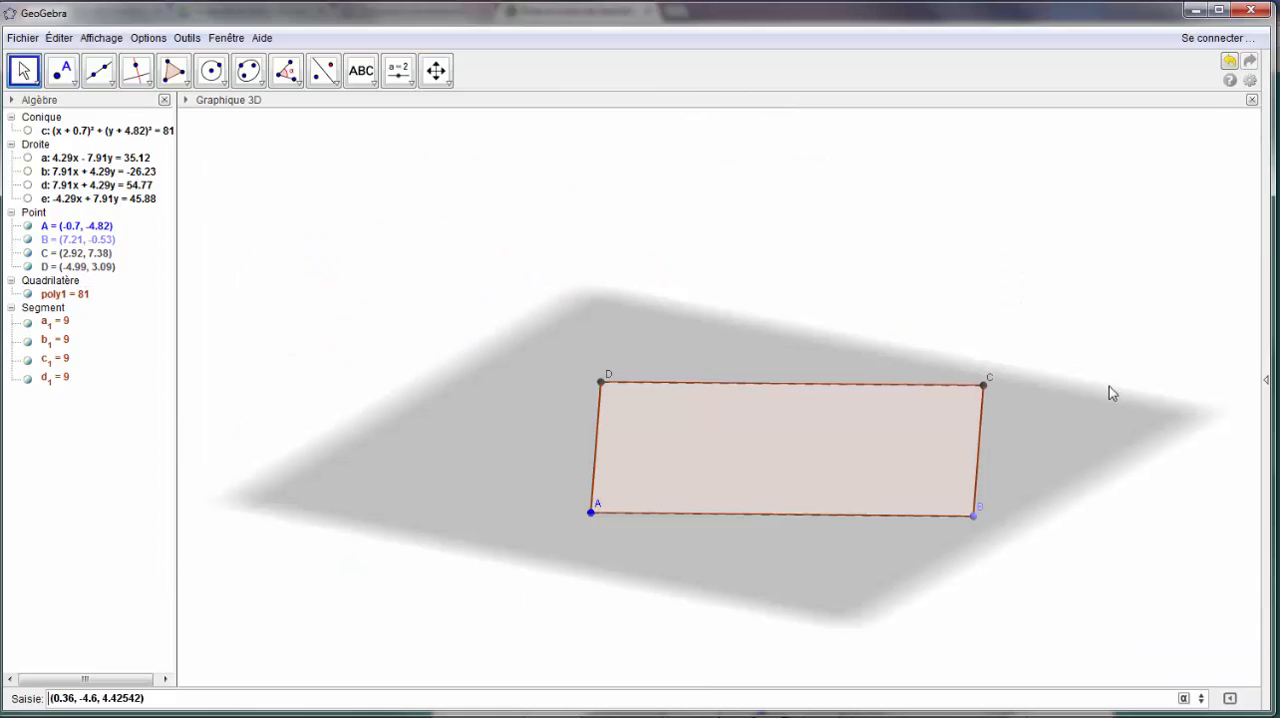
click(278, 201)
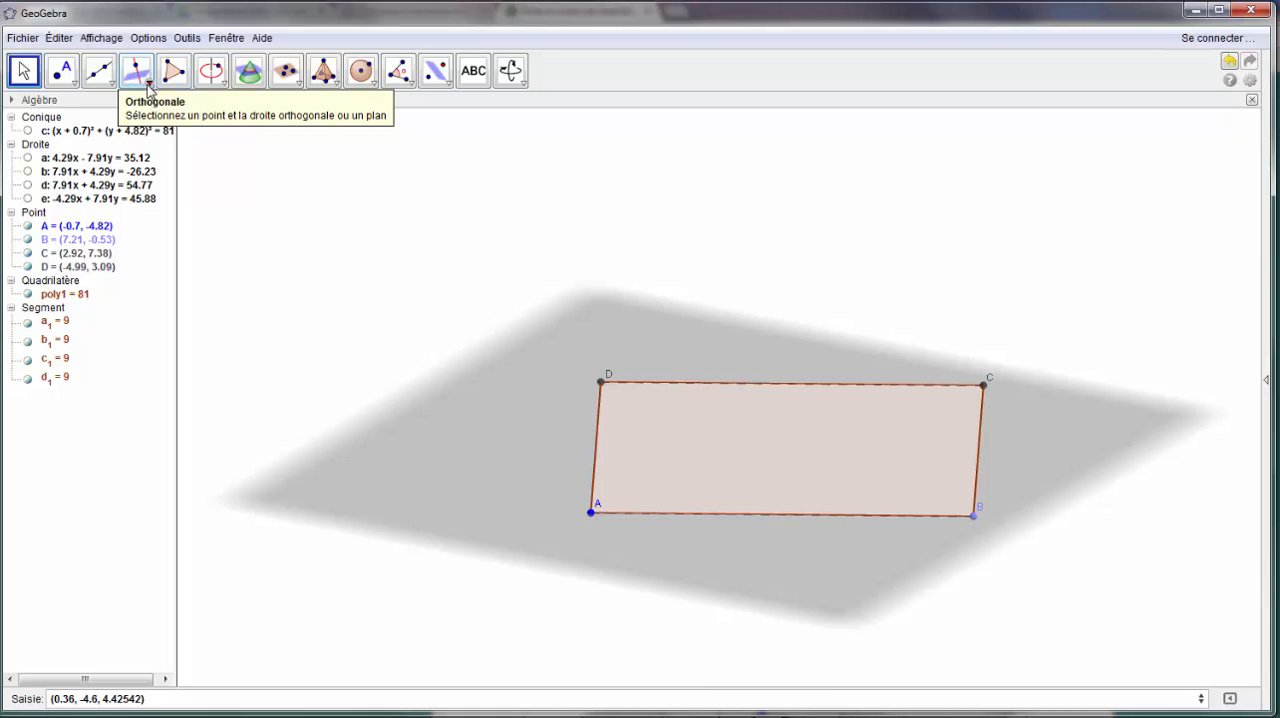
click(137, 72)
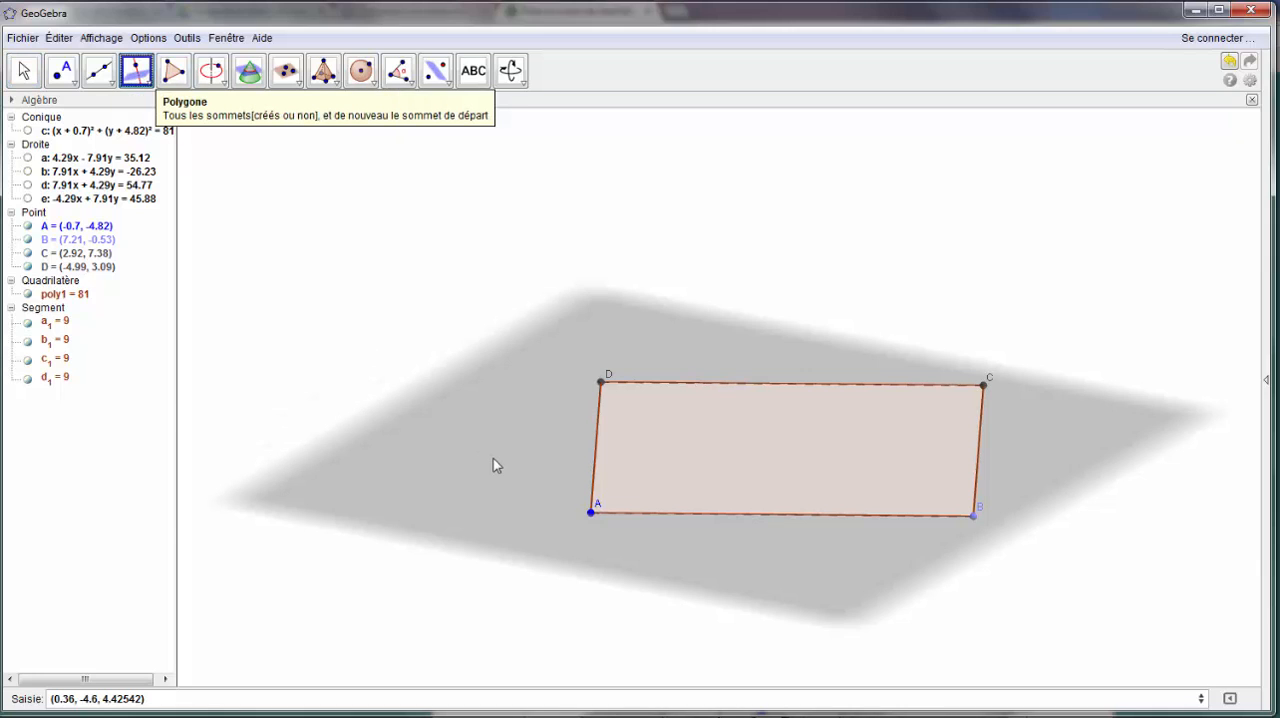
click(593, 511)
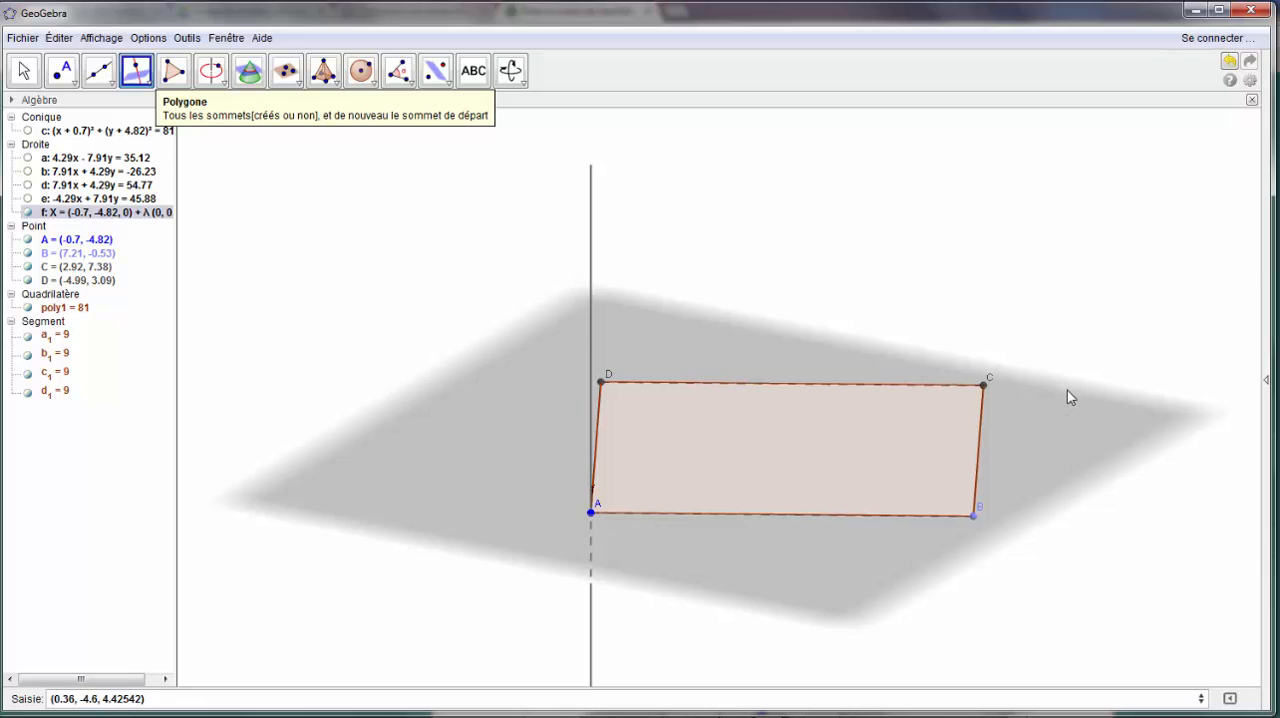
- Draw a circle centred at A with axis direction AB and radius 12 in the 3D view
right_drag(1067, 390, 1026, 392)
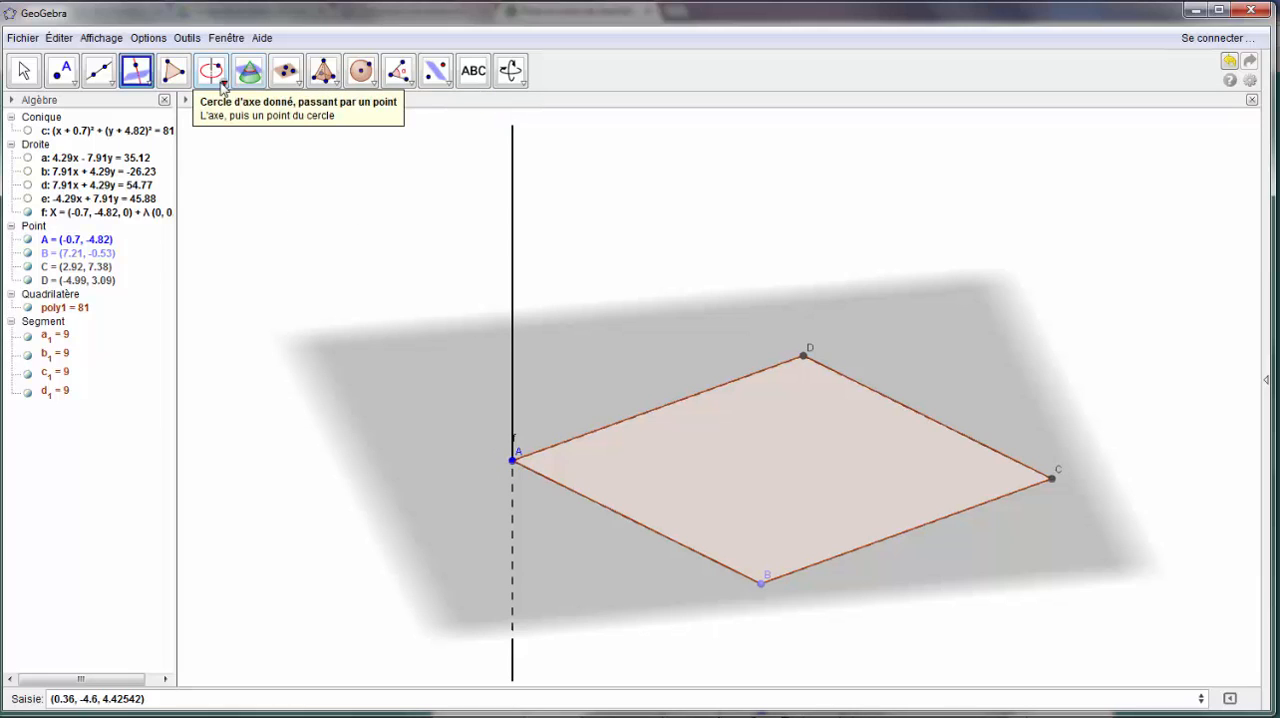
click(222, 87)
click(212, 150)
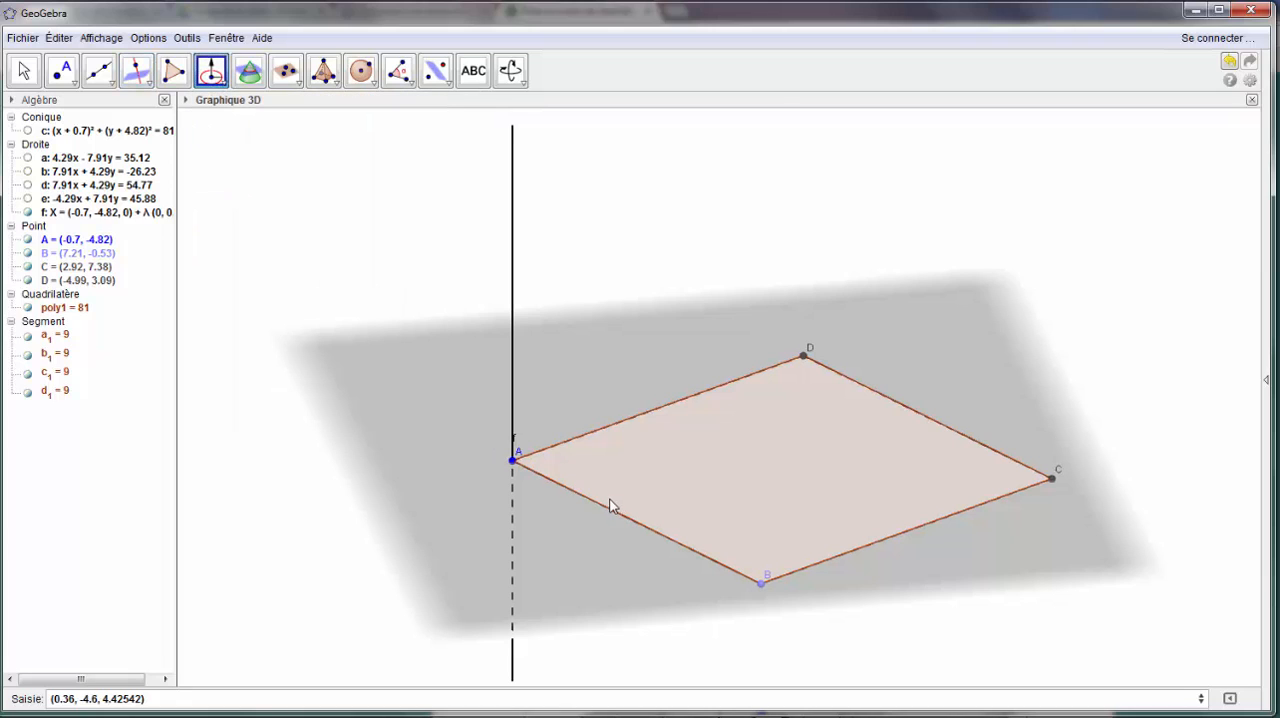
click(511, 461)
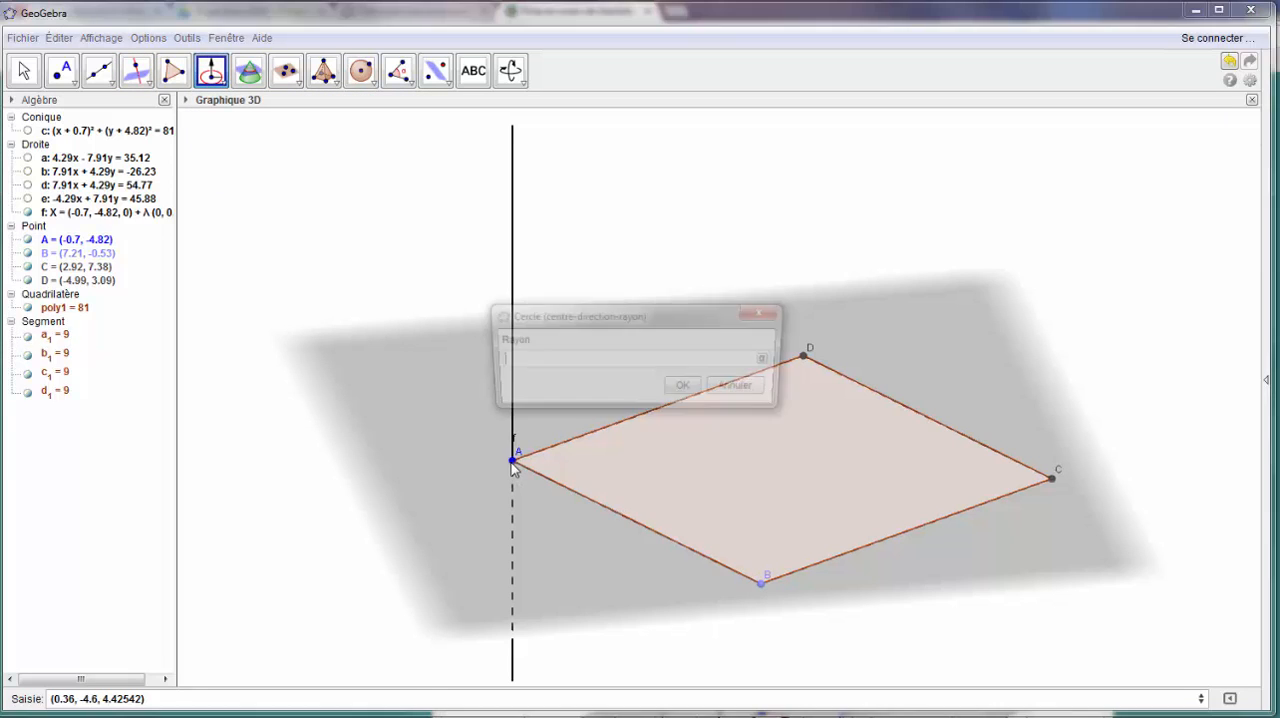
click(686, 389)
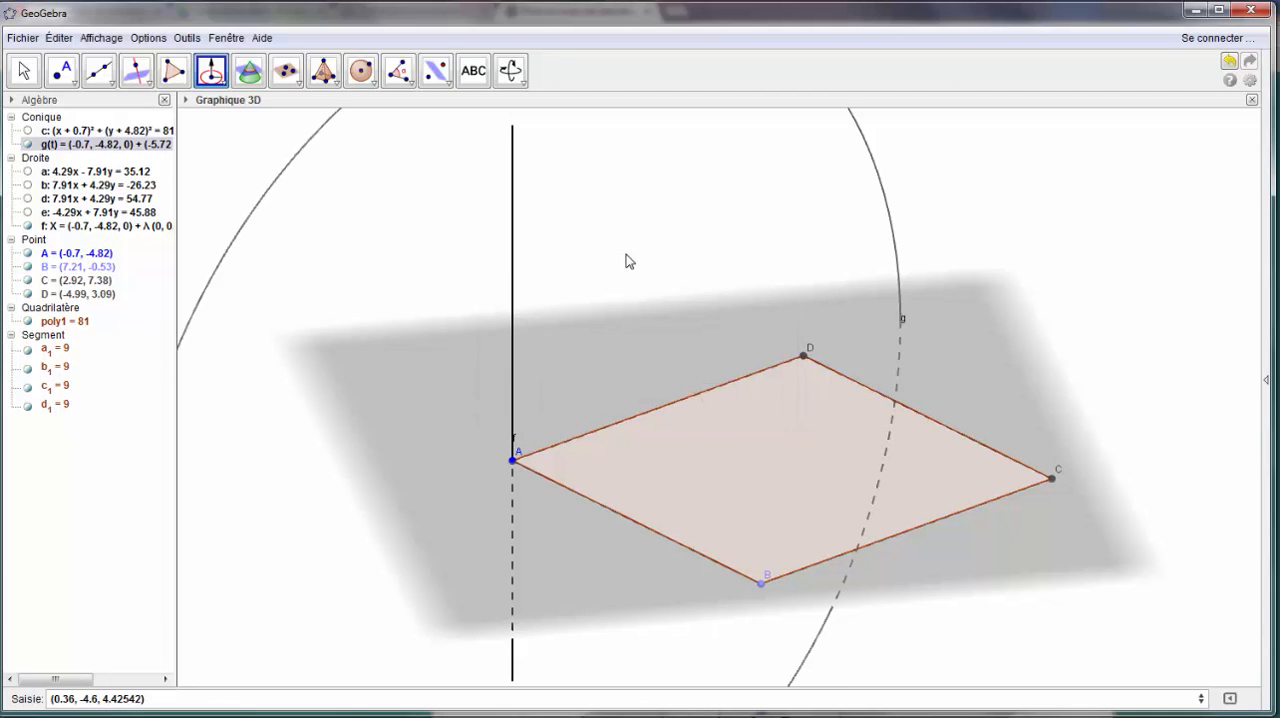
scroll(626, 254, up, 1)
scroll(626, 261, down, 6)
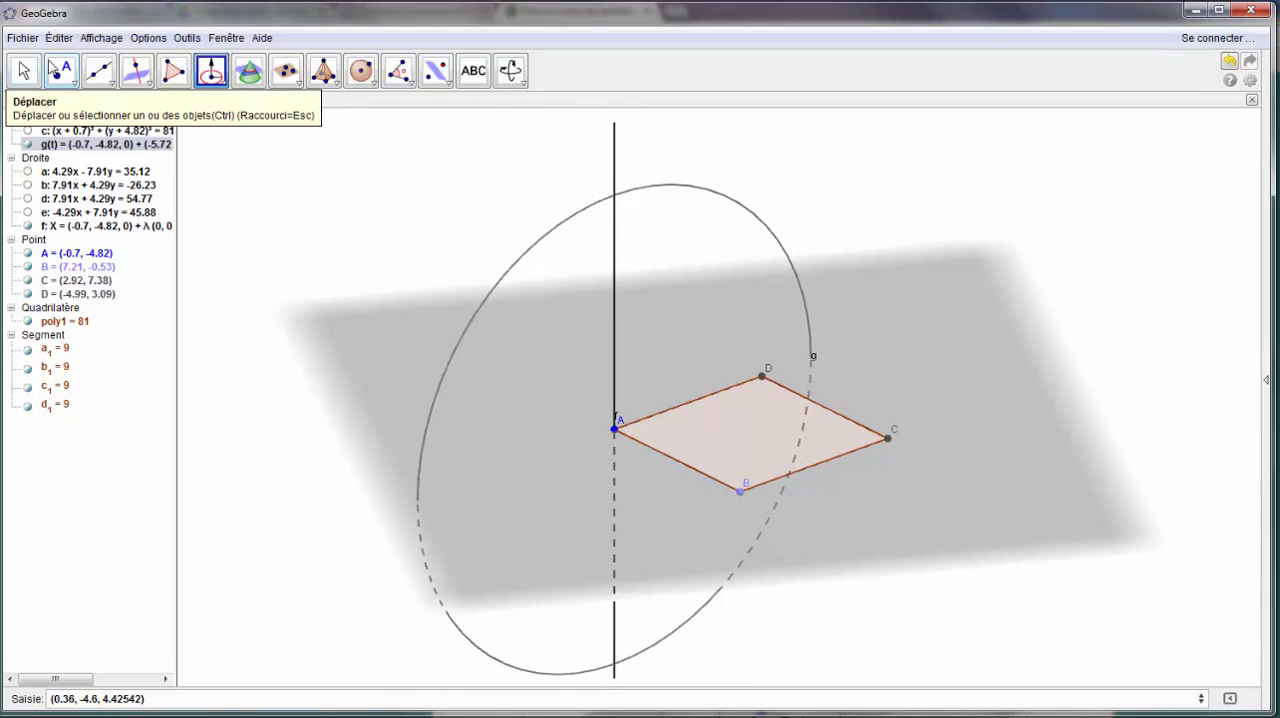
- Create the intersection points of the radius-12 circle and the line through A orthogonal to the base
click(72, 84)
click(100, 172)
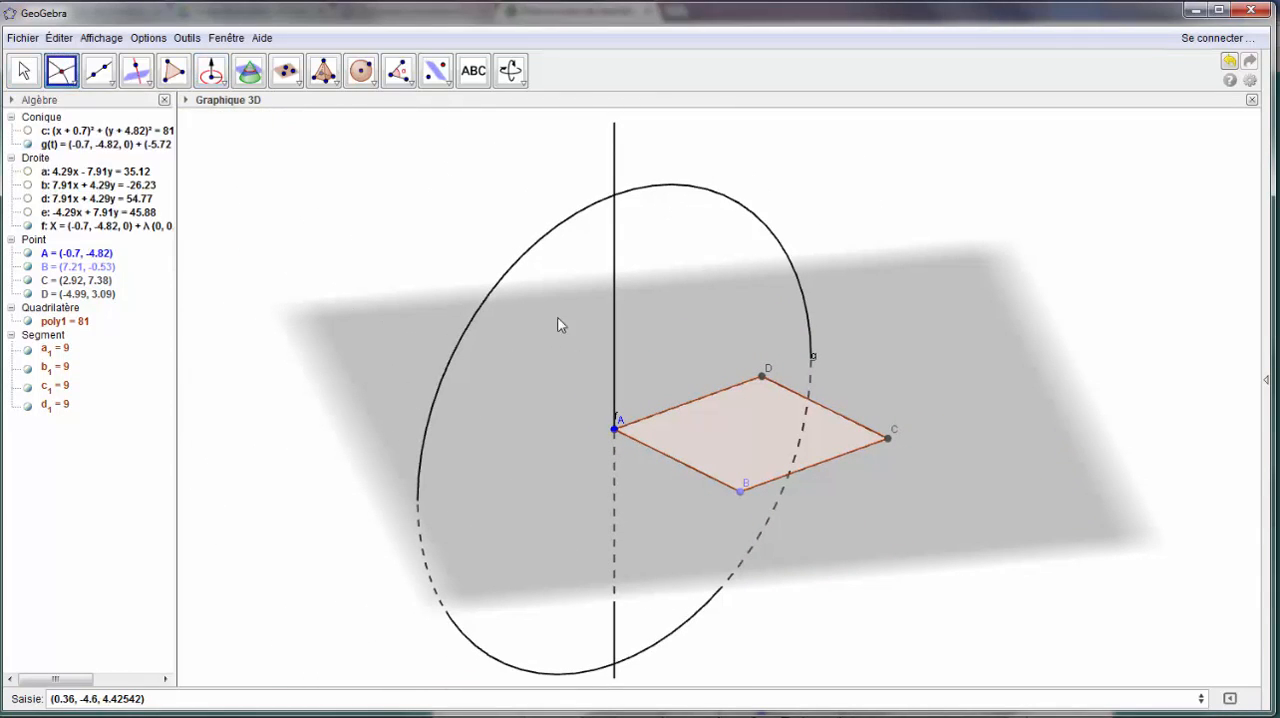
click(540, 248)
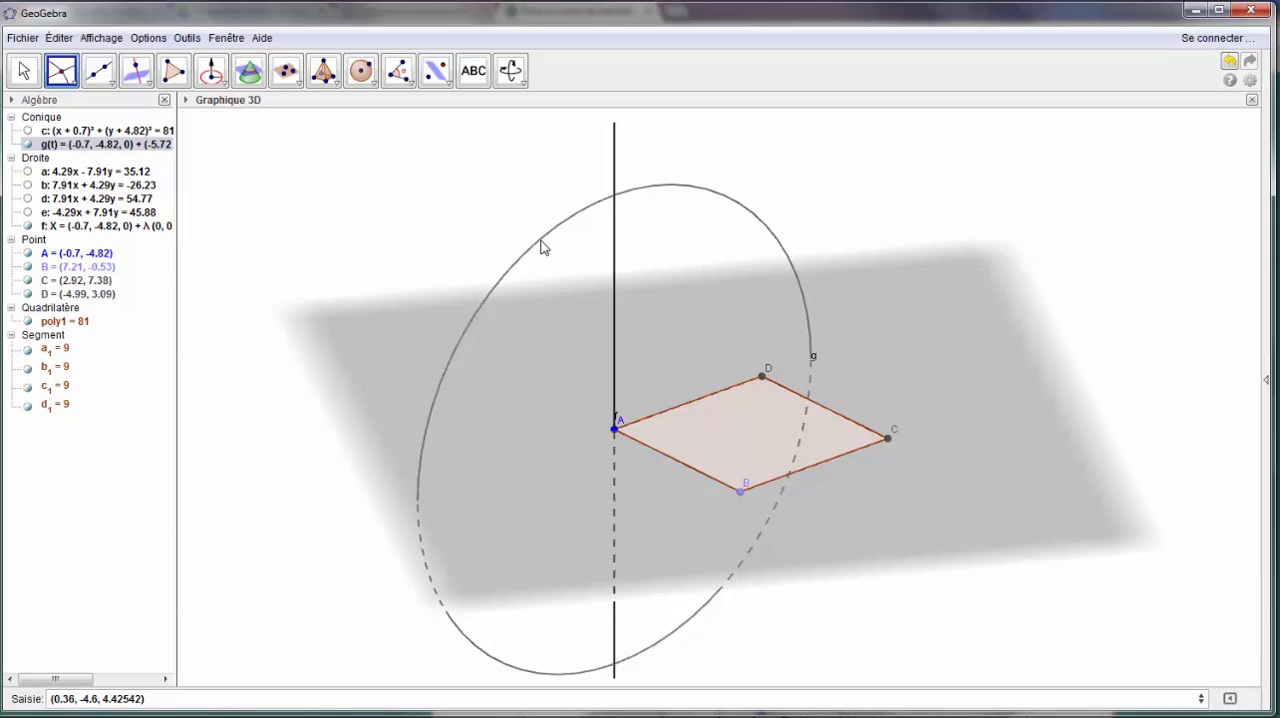
click(614, 180)
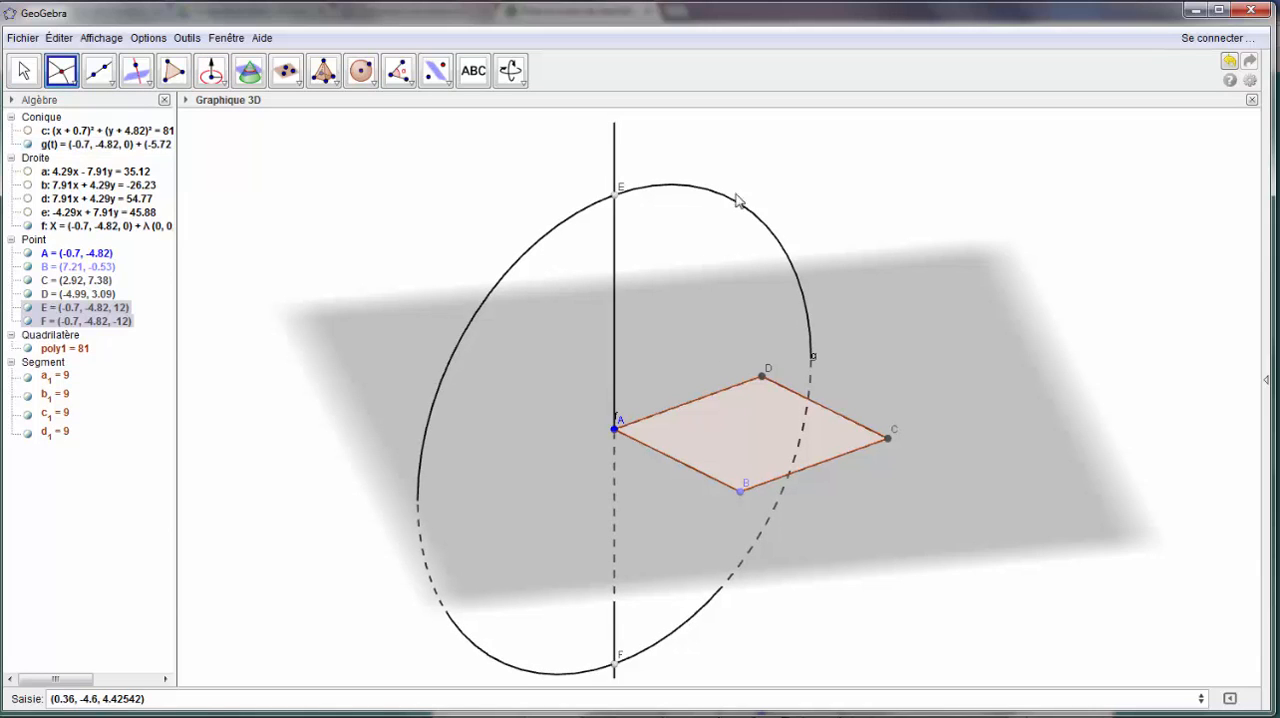
- Rename the intersection point above the base plane as S
right_click(615, 196)
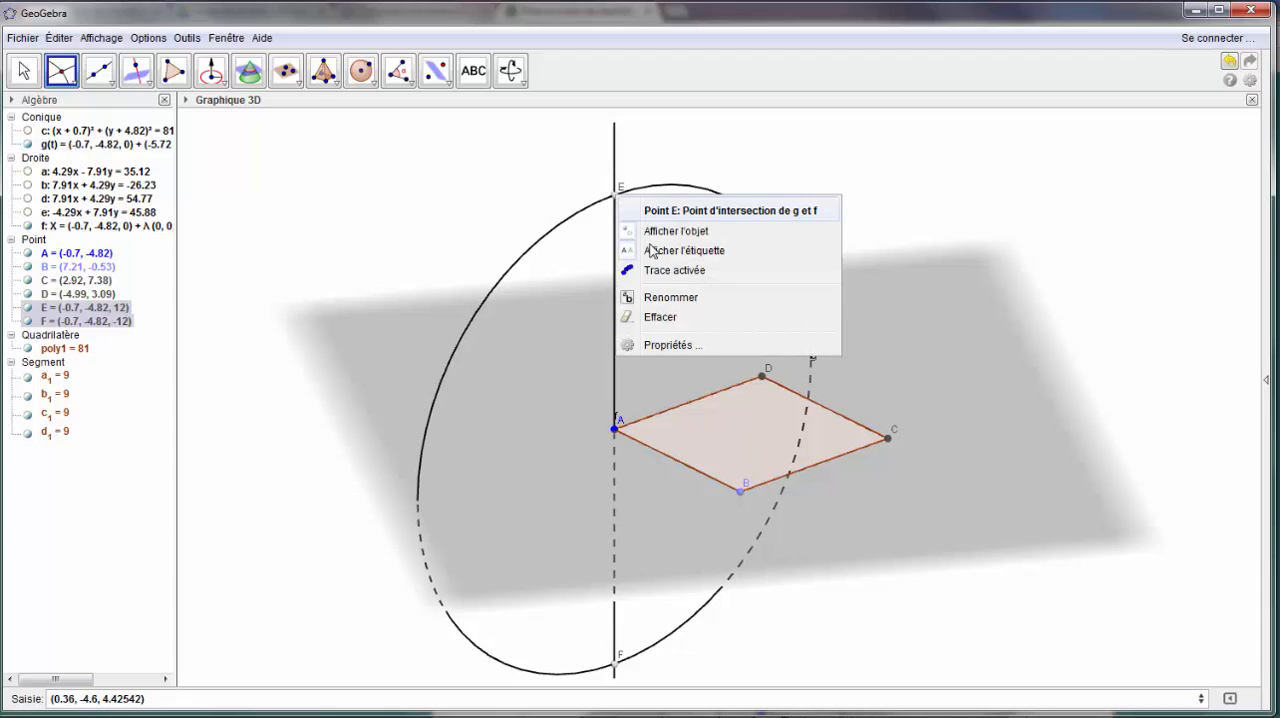
click(659, 297)
text(S)
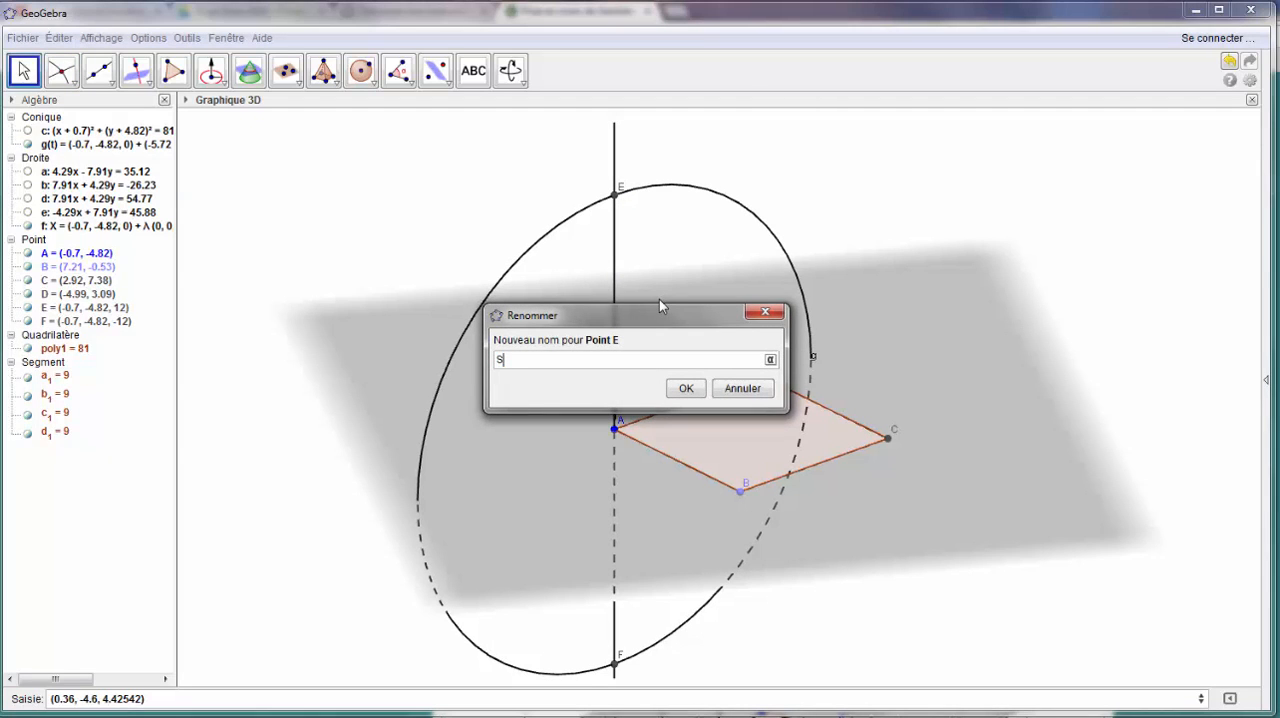
key(Return)
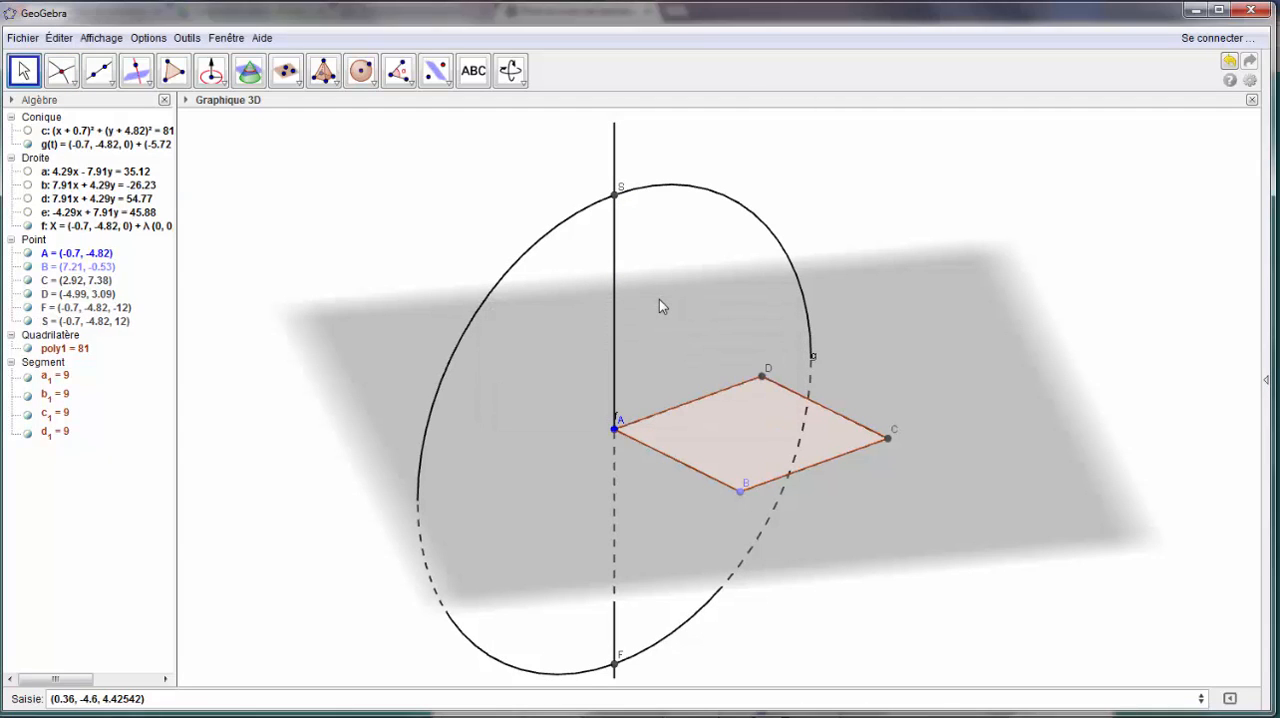
- Create a pyramid with square ABCD as its base and point S as its apex
click(333, 75)
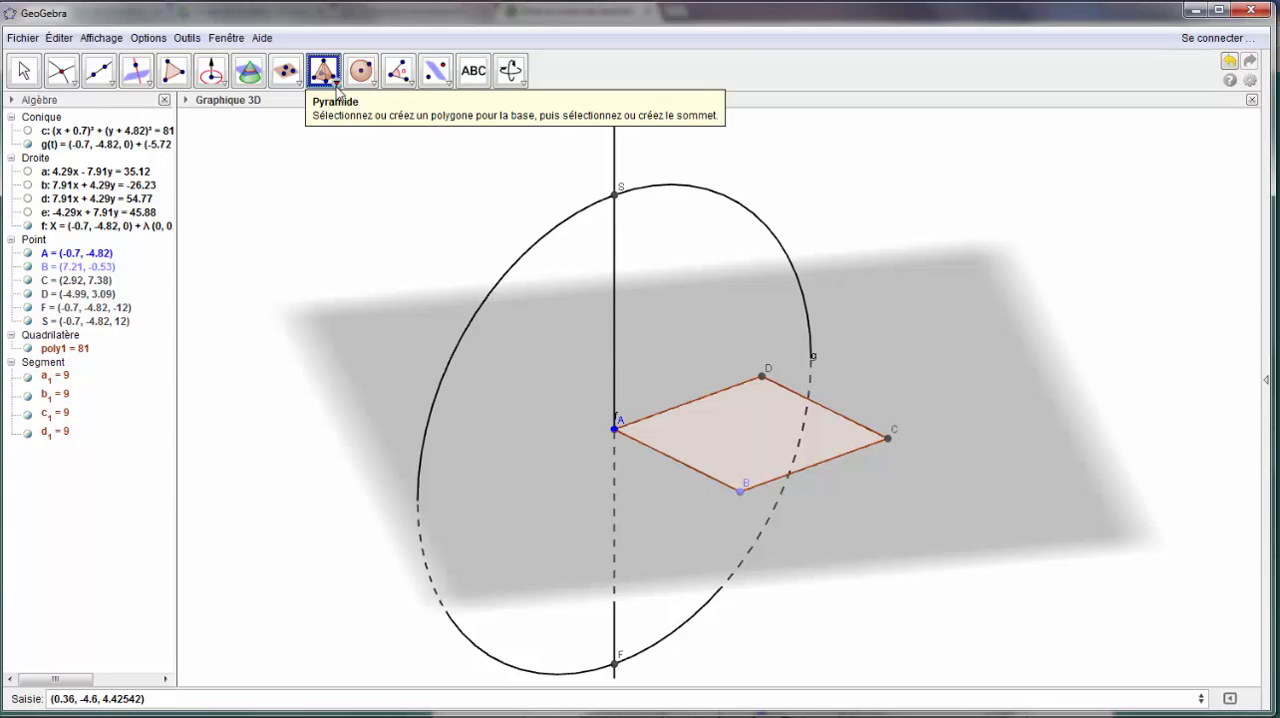
click(333, 75)
click(332, 110)
click(695, 440)
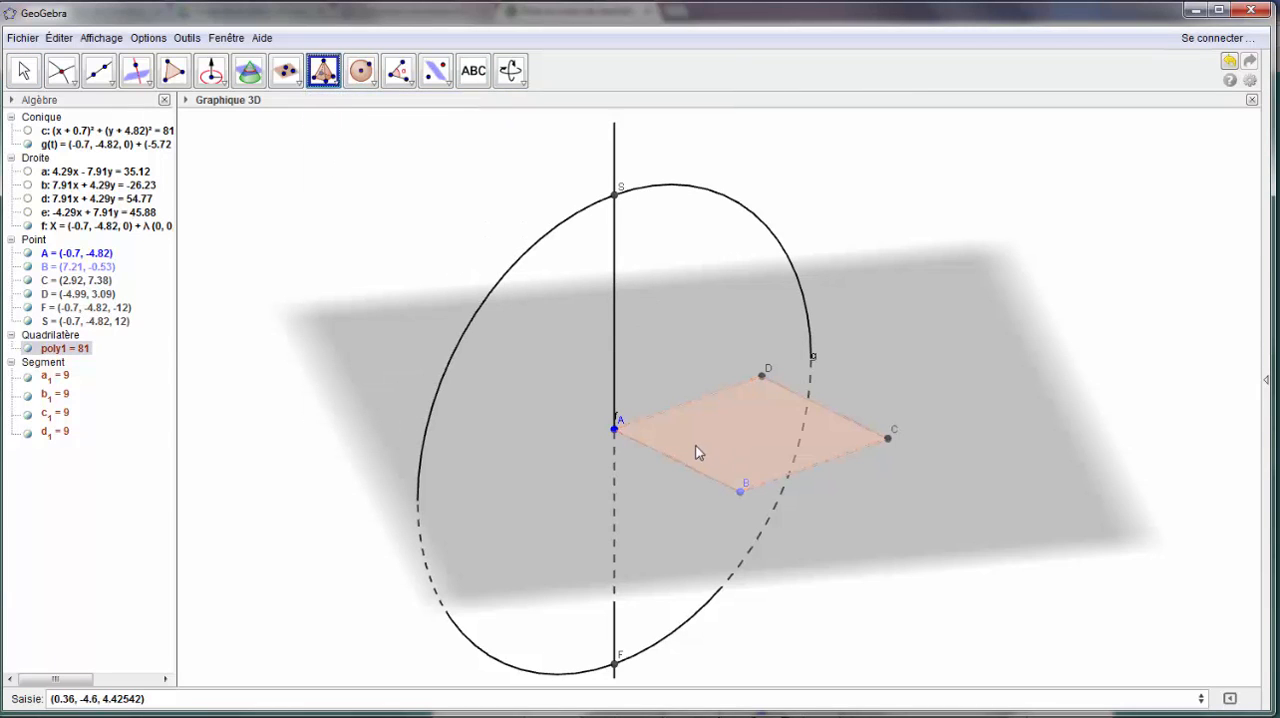
click(617, 196)
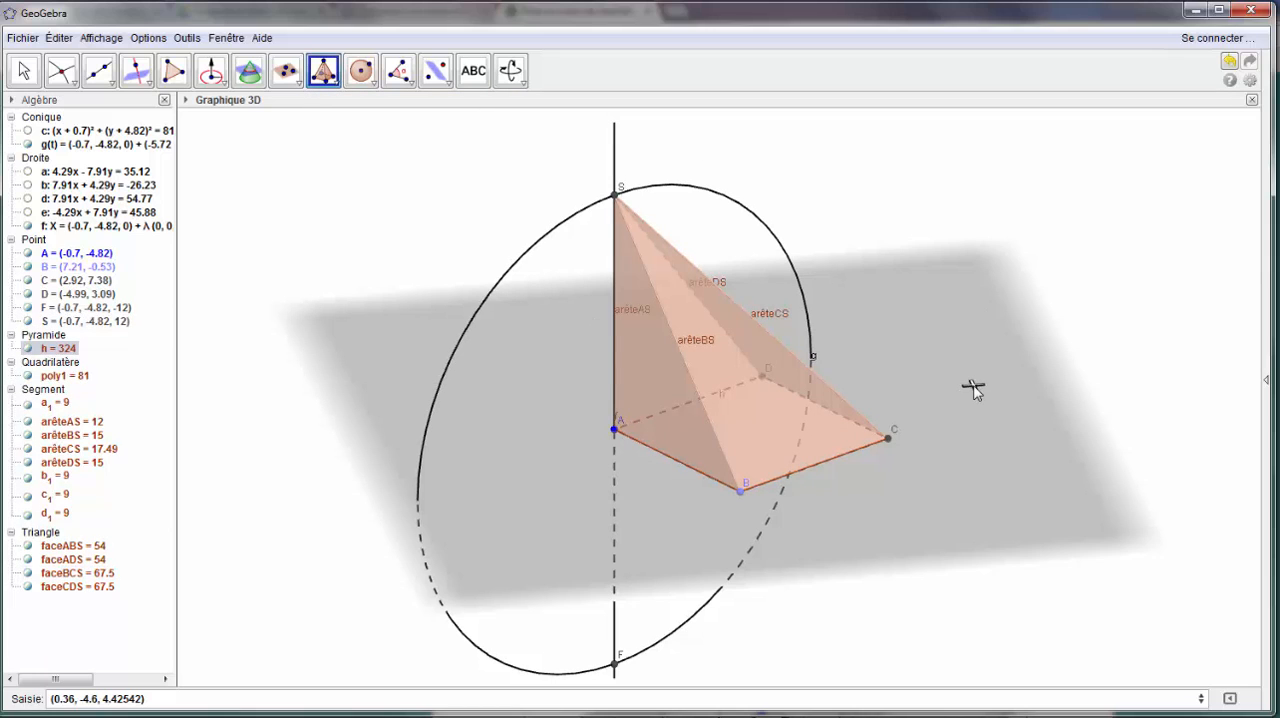
- Hide the vertical circle centred at A and the orthogonal line through A
click(24, 72)
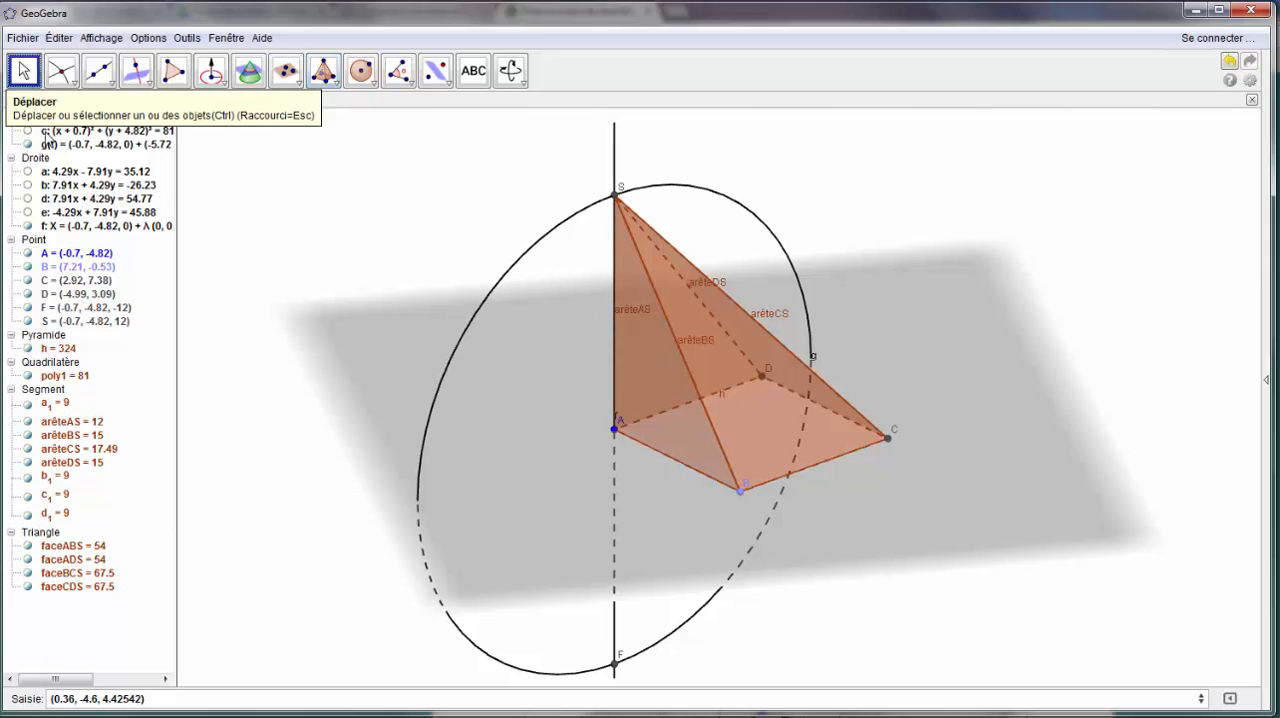
click(28, 145)
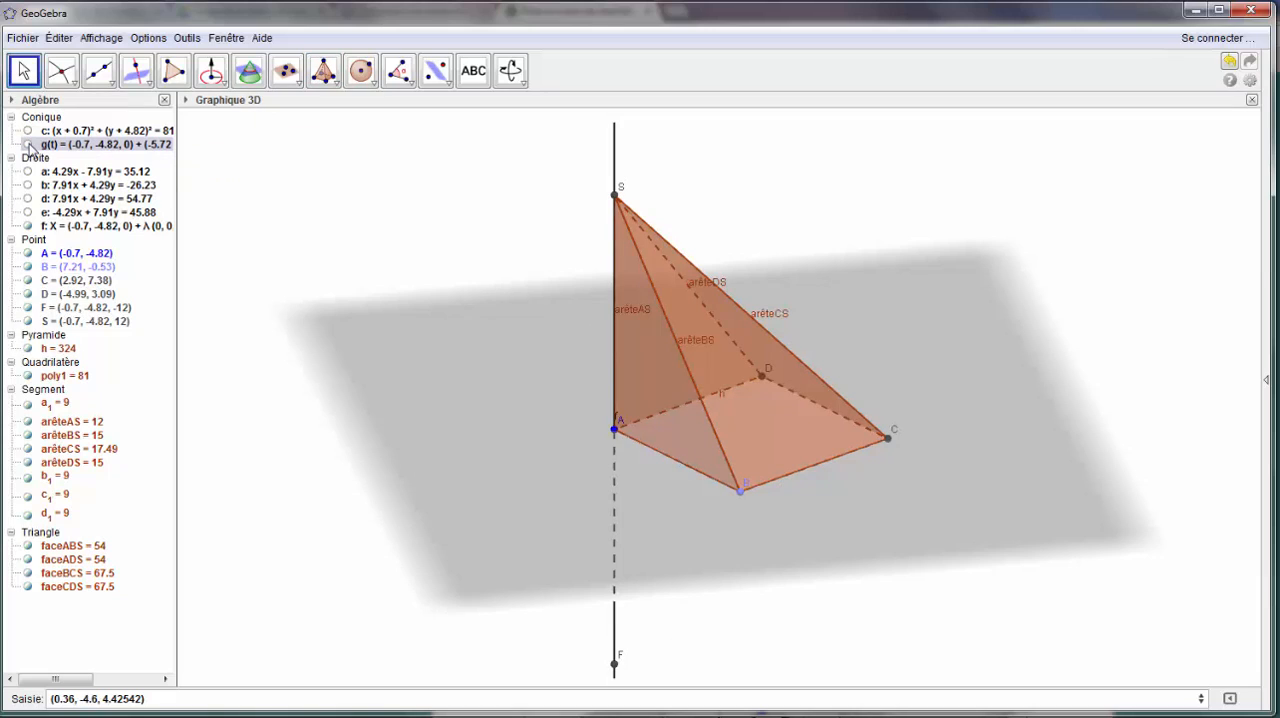
click(28, 226)
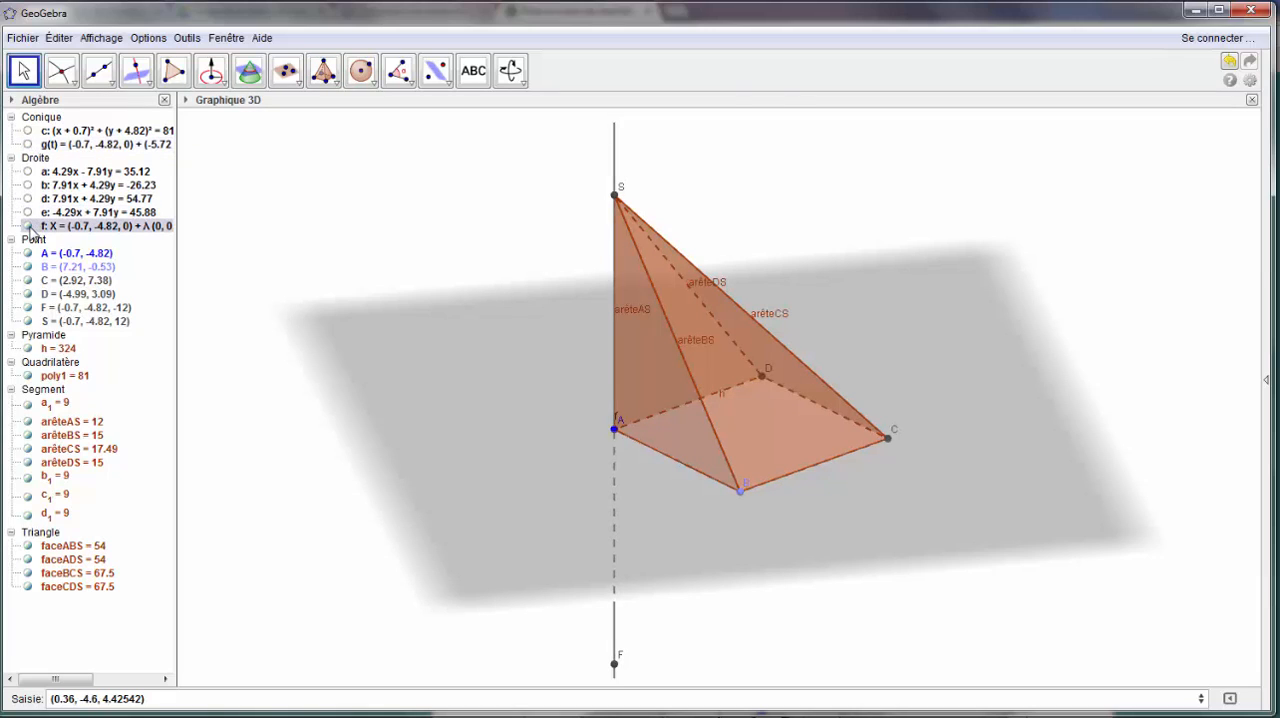
- Hide the labels of the pyramid's four lateral edges AS, BS, CS and DS
click(64, 424)
shift+click(64, 463)
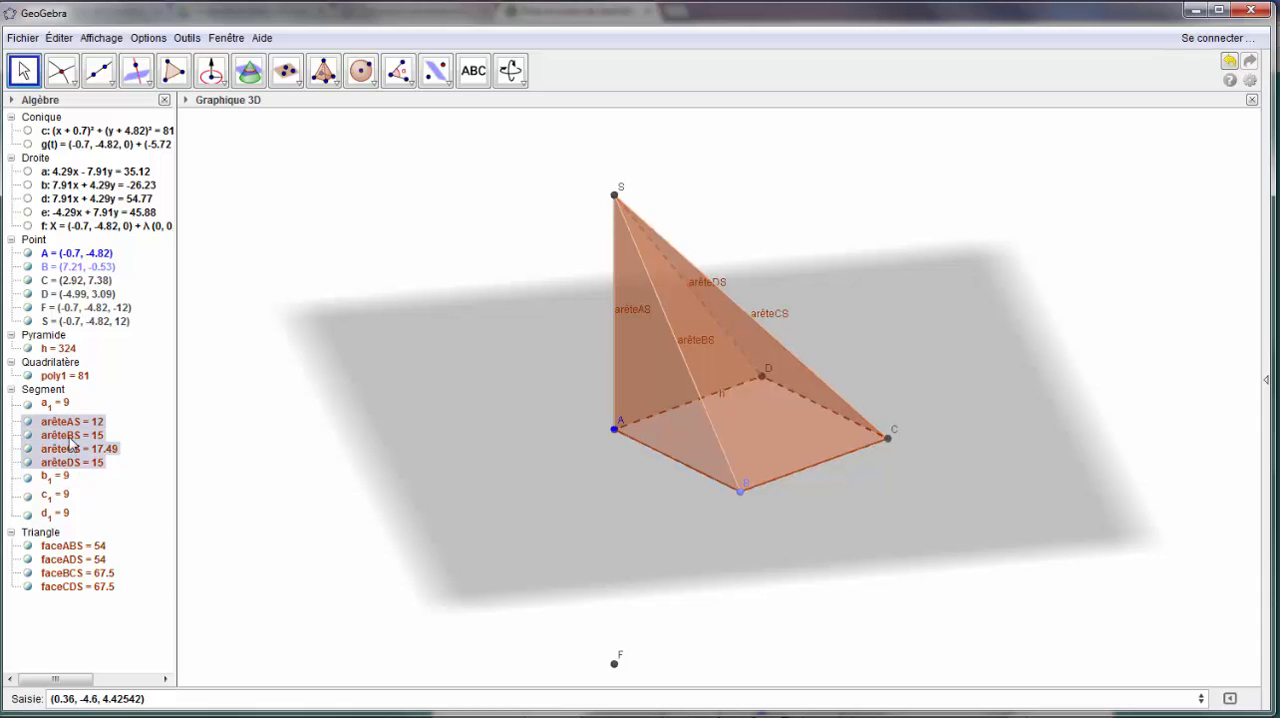
right_click(72, 444)
click(125, 498)
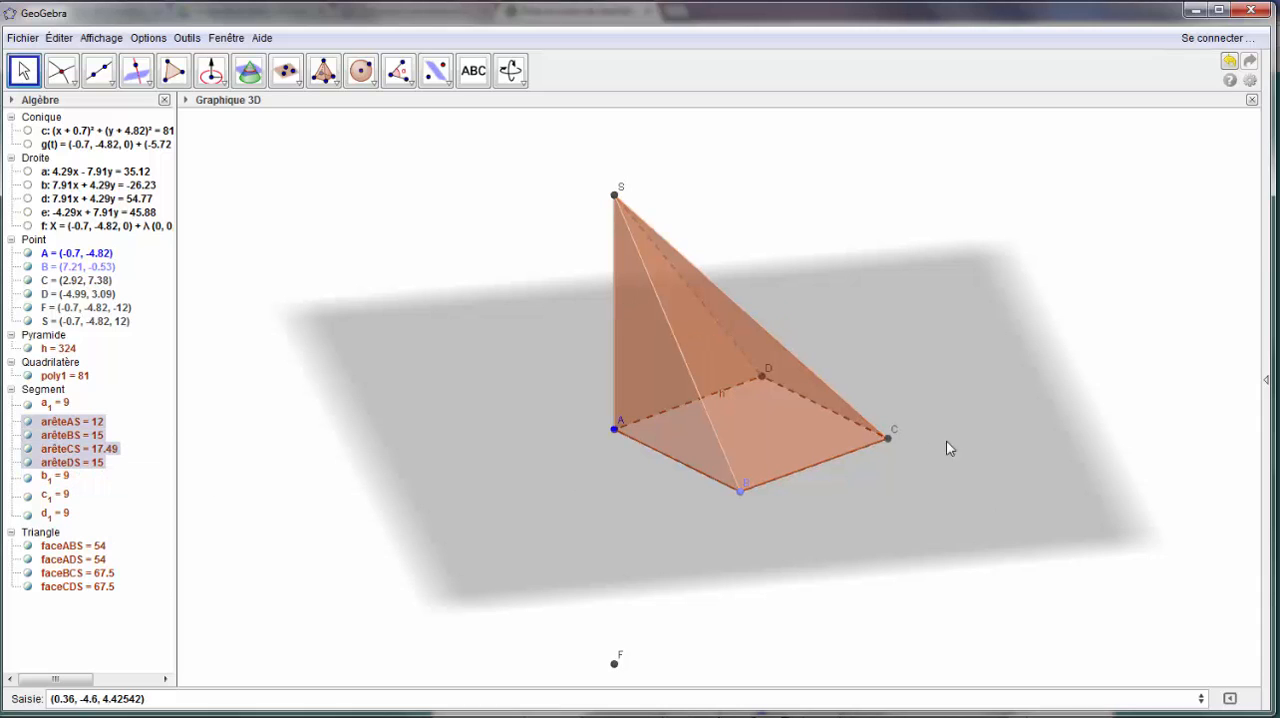
- Hide the pyramid's label and the intersection point F below the base plane
right_click(64, 349)
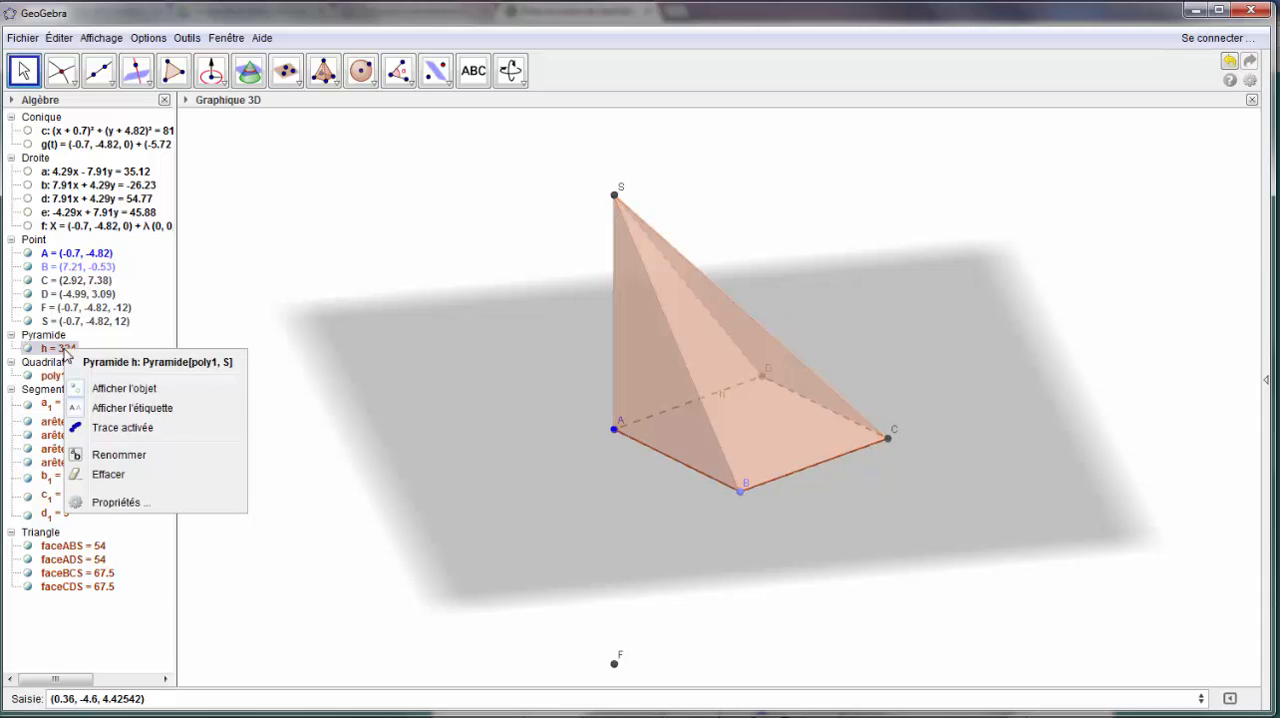
click(112, 407)
click(921, 636)
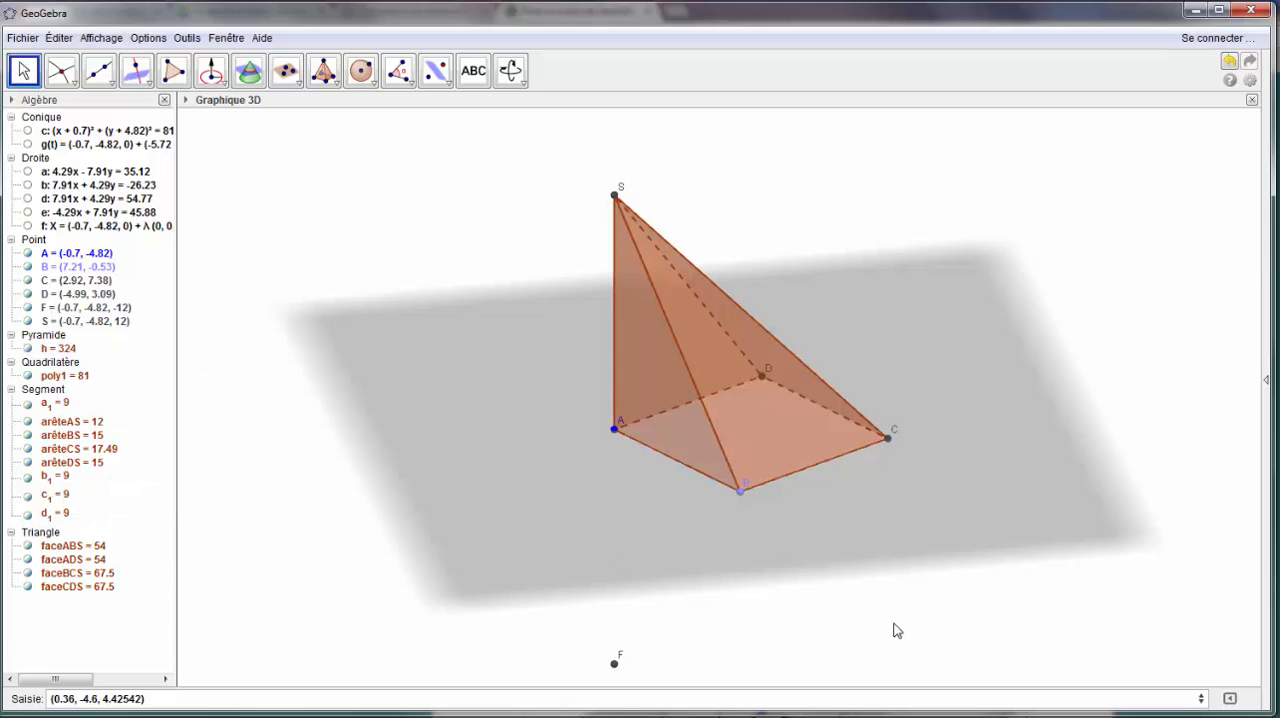
click(29, 309)
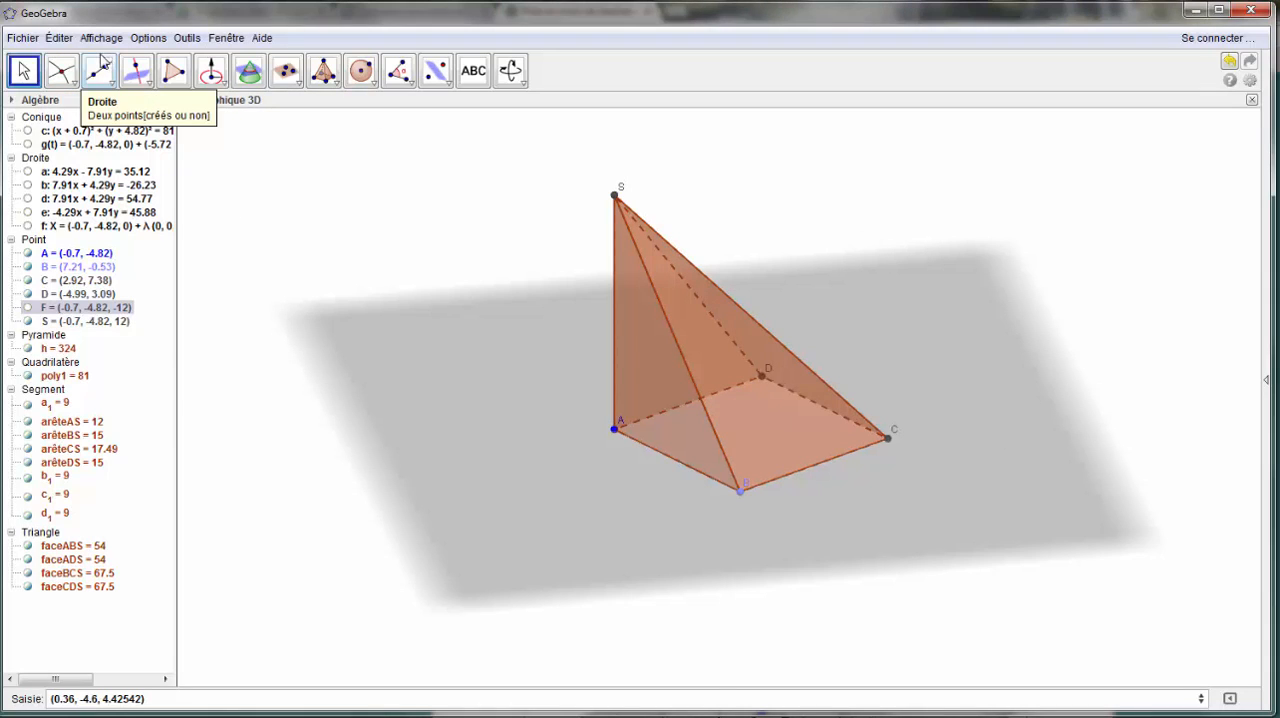
- Place a point on edge AS at a height of about 4.22 and rename it M
click(64, 76)
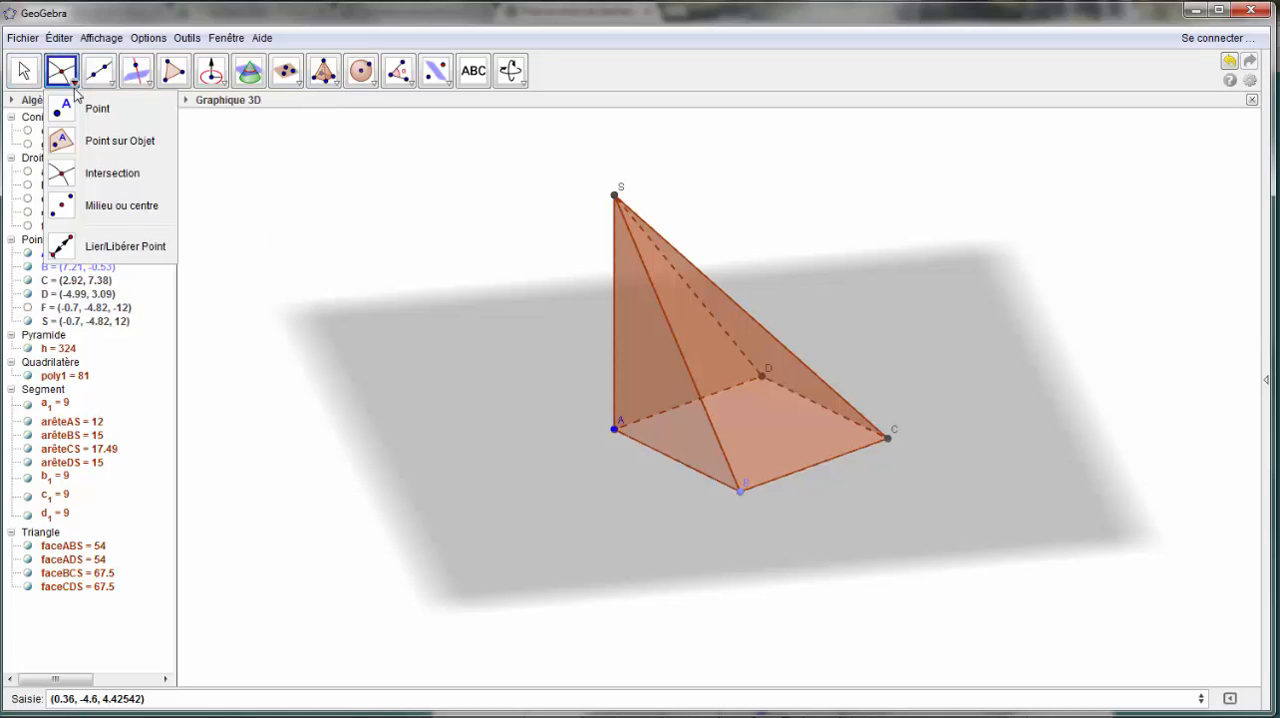
click(75, 105)
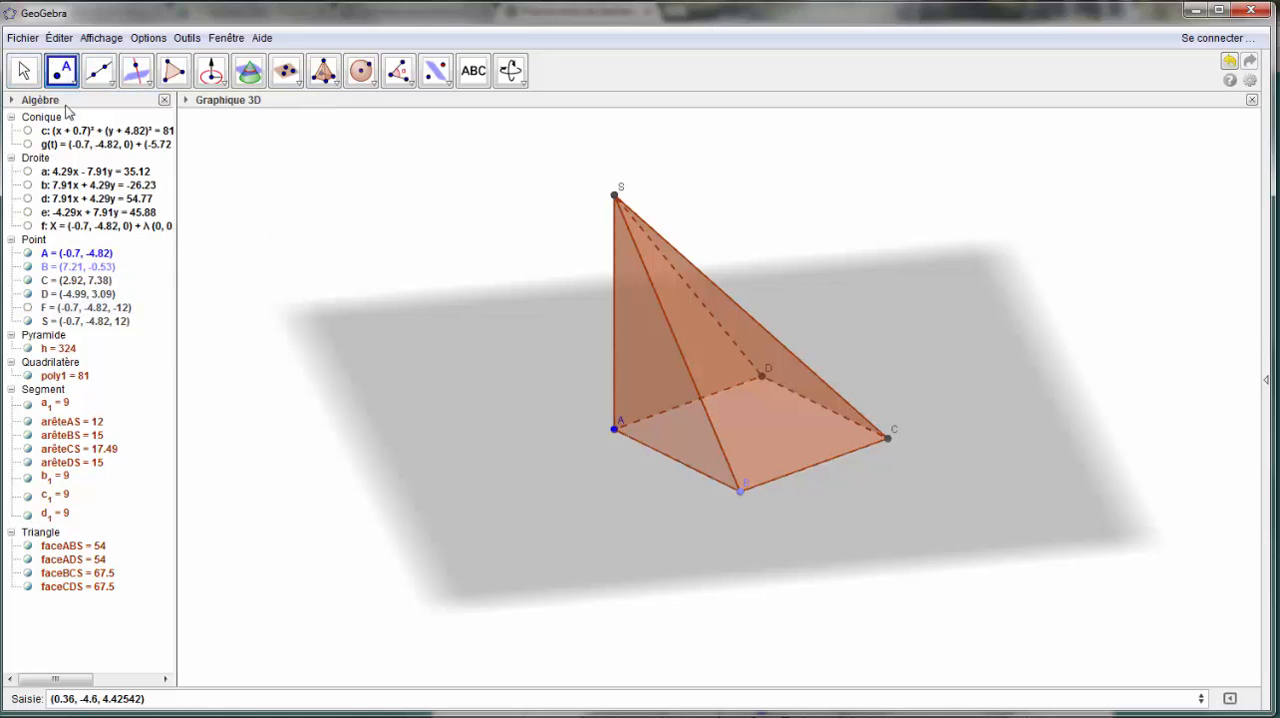
click(614, 348)
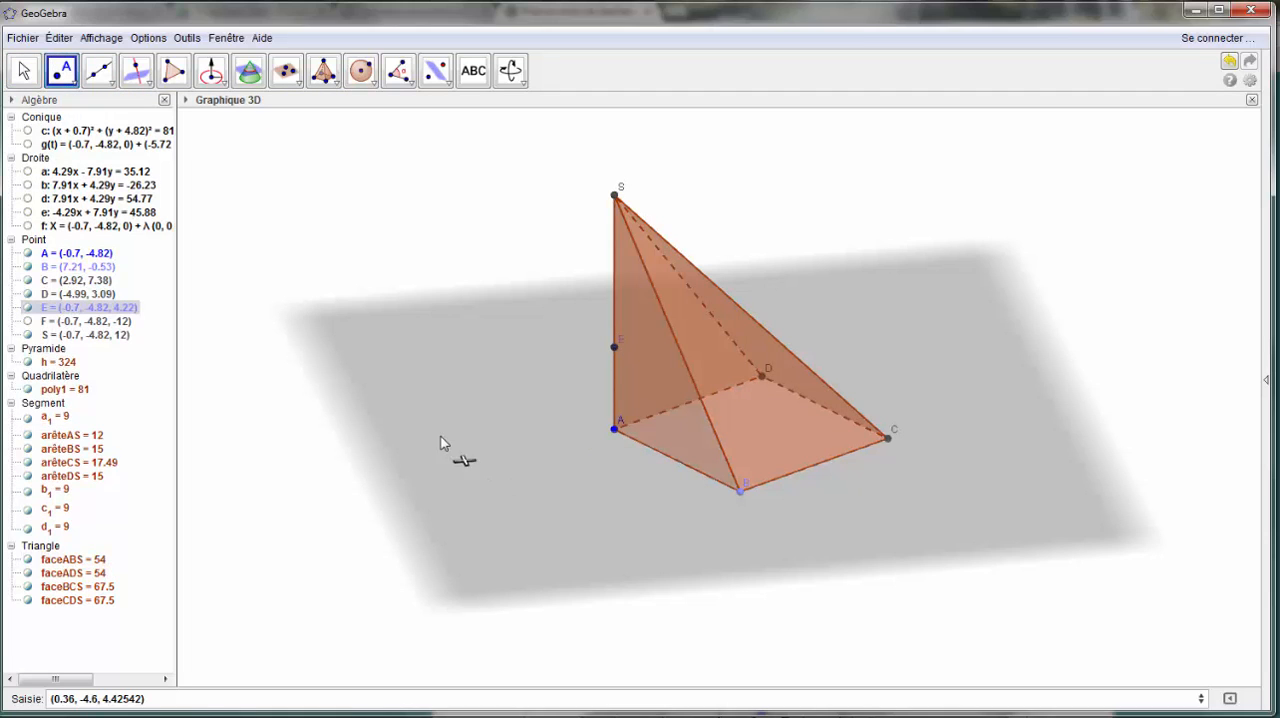
right_click(613, 347)
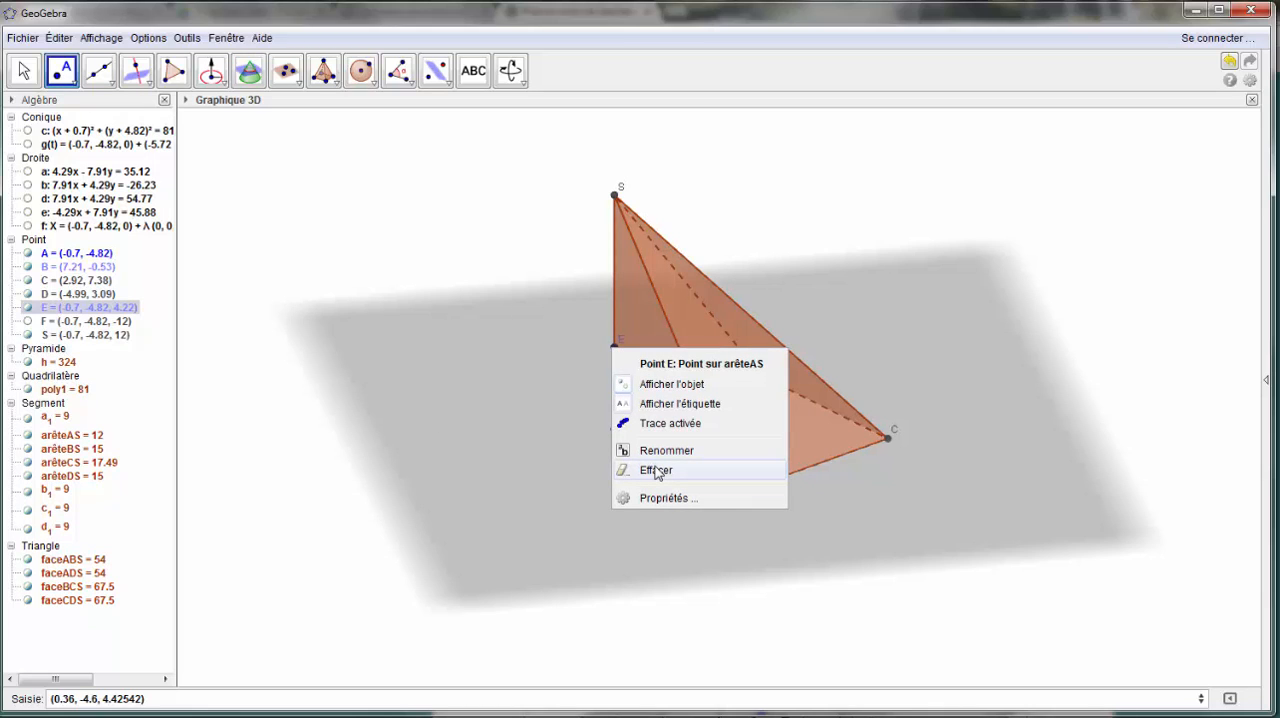
click(663, 450)
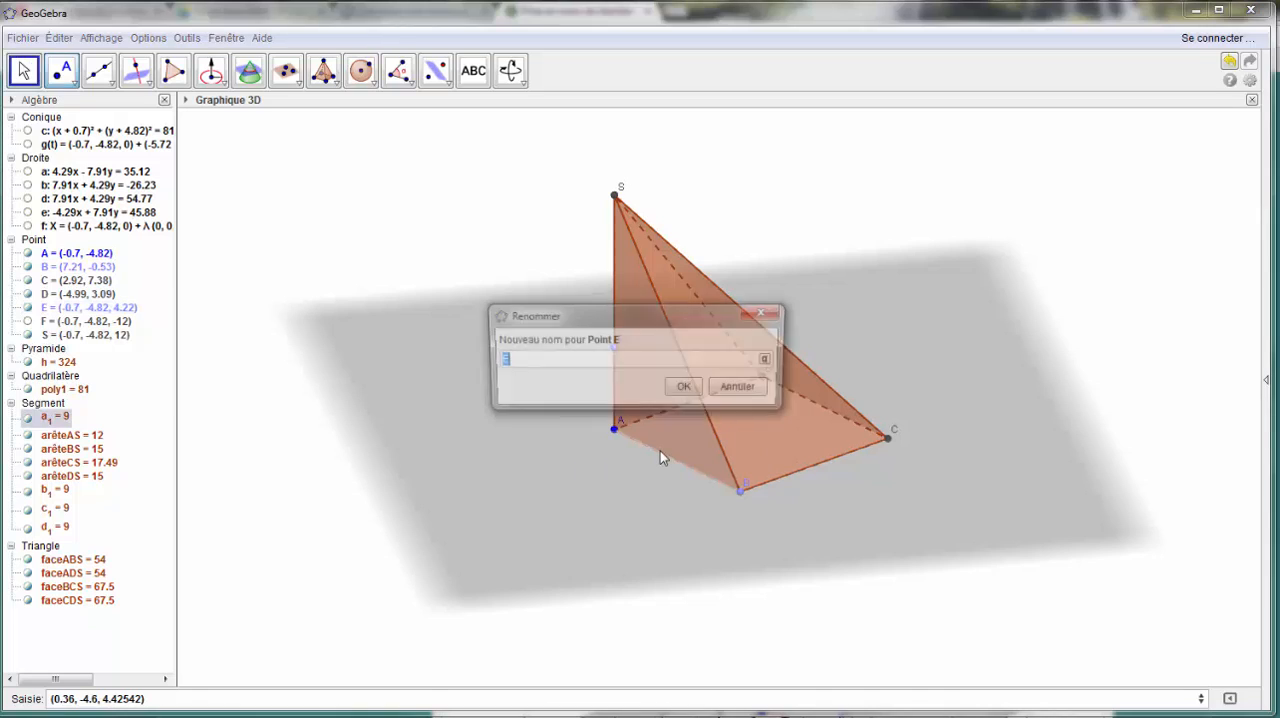
text(M)
key(Return)
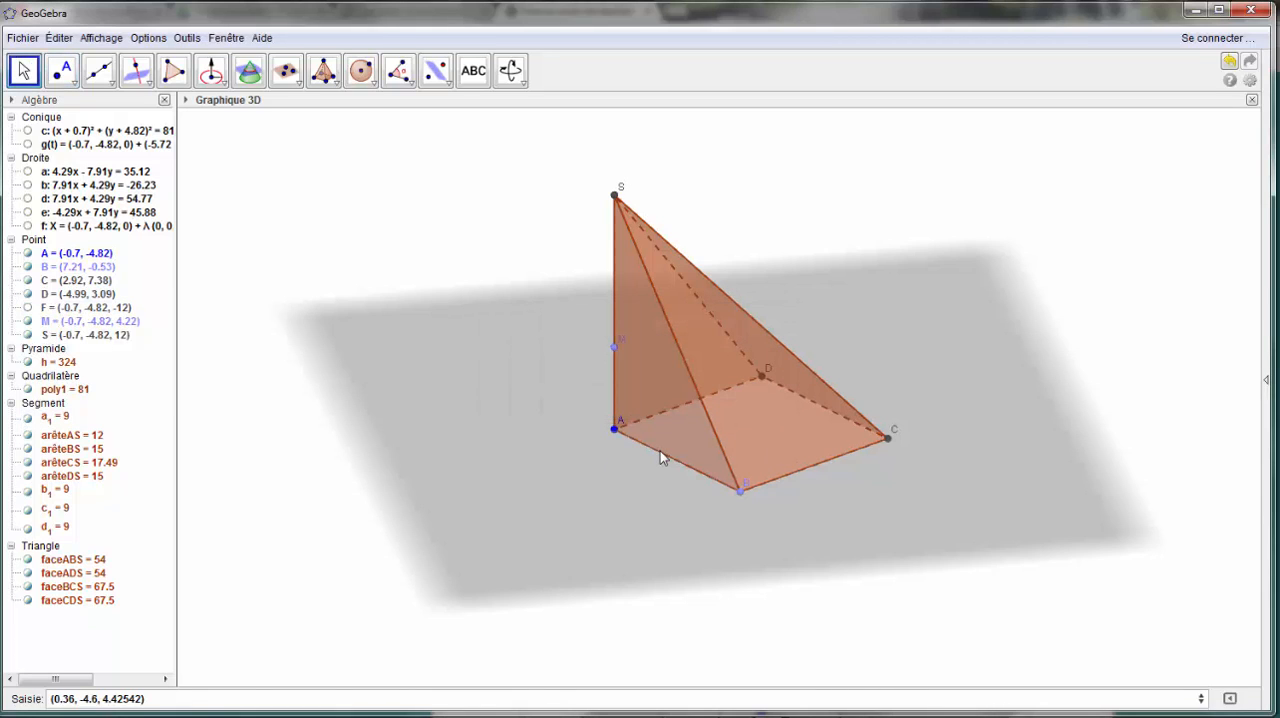
- Create a plane through M parallel to the base plane
click(249, 70)
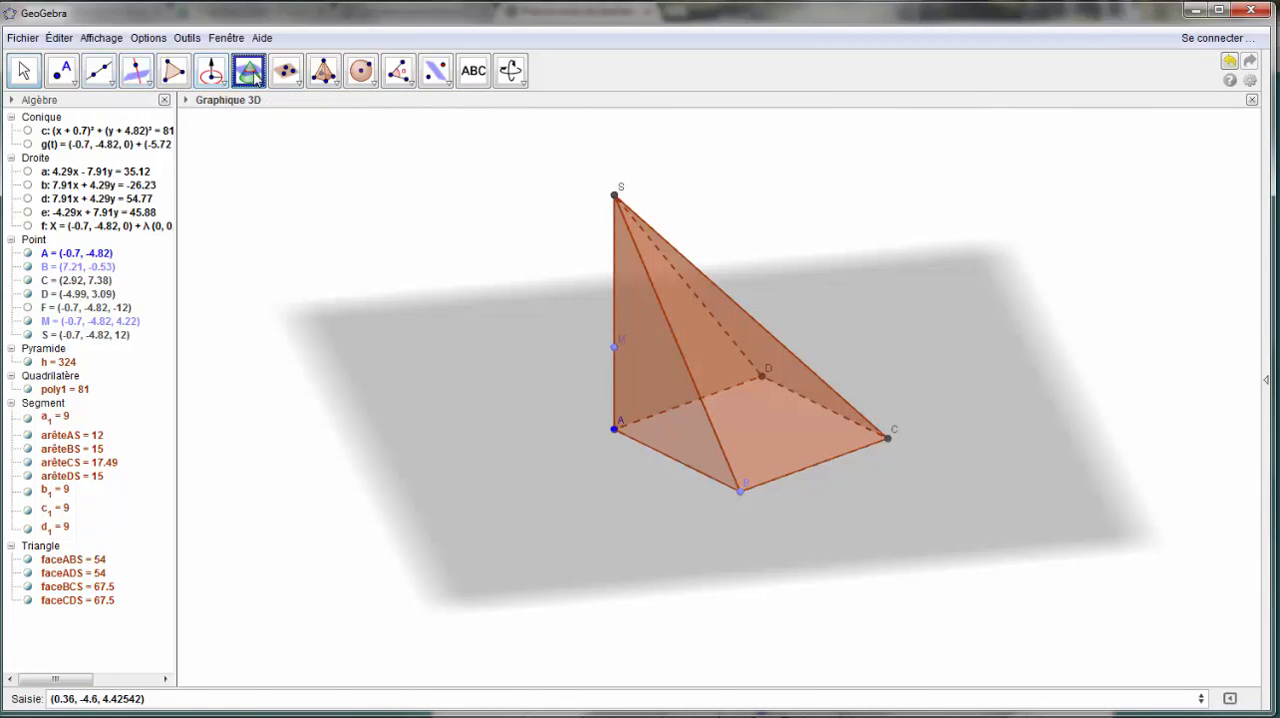
click(300, 80)
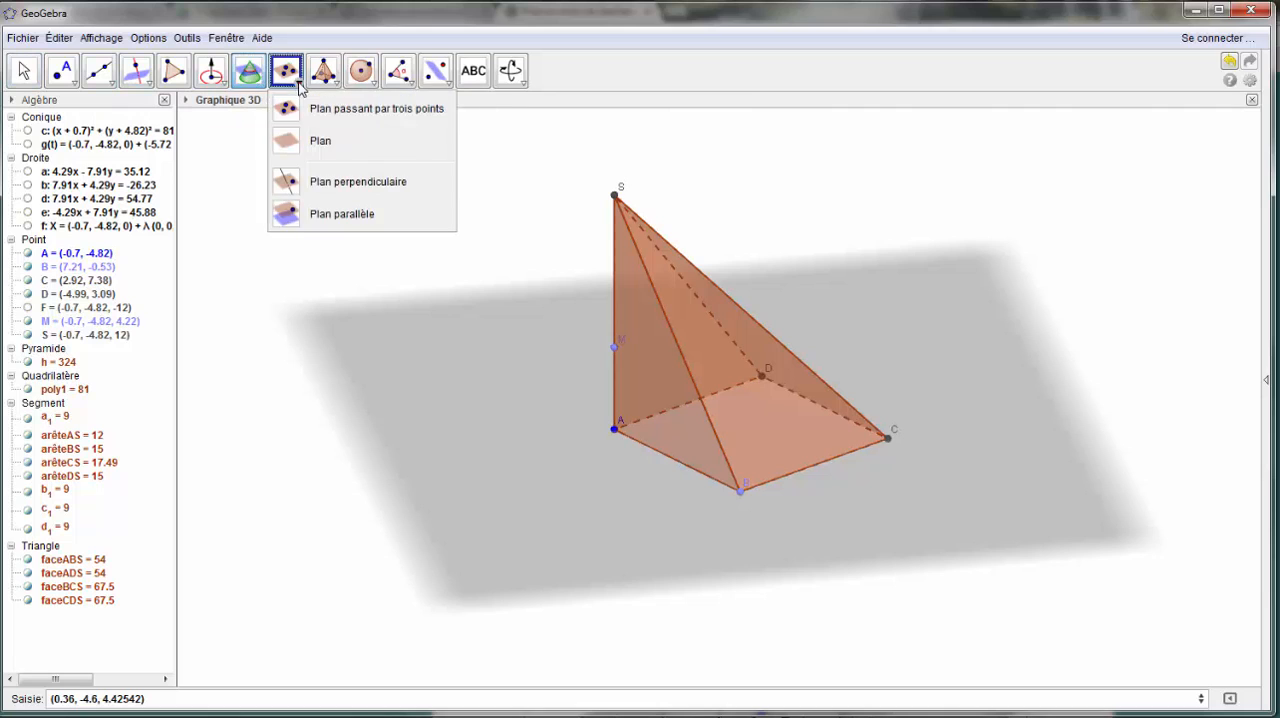
click(300, 212)
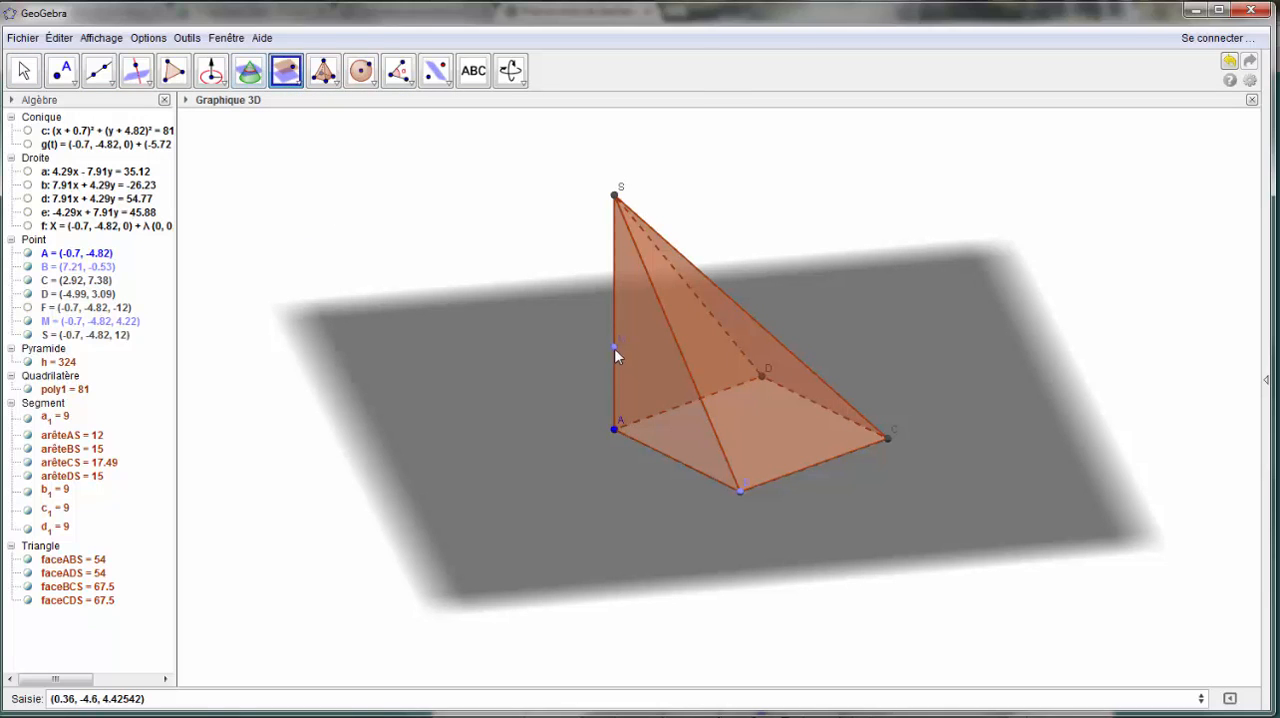
click(615, 349)
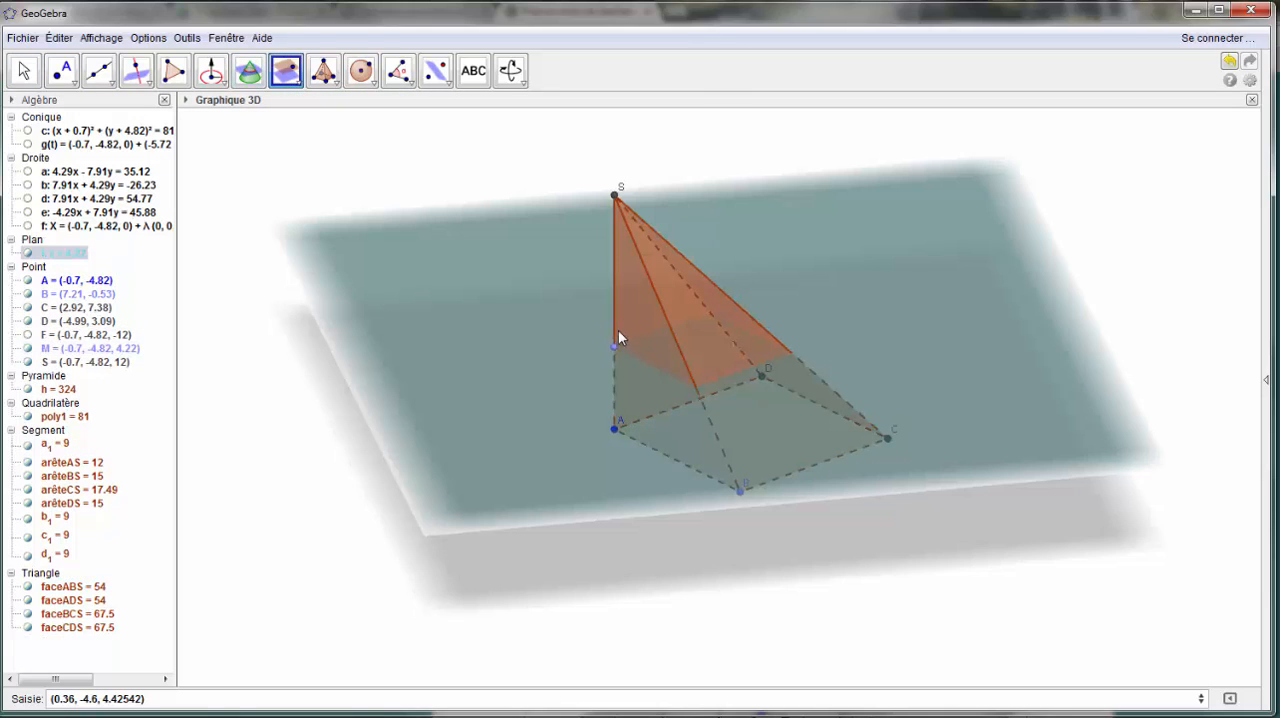
- Intersect the plane through M with the pyramid to create the cross-section polygon
click(248, 74)
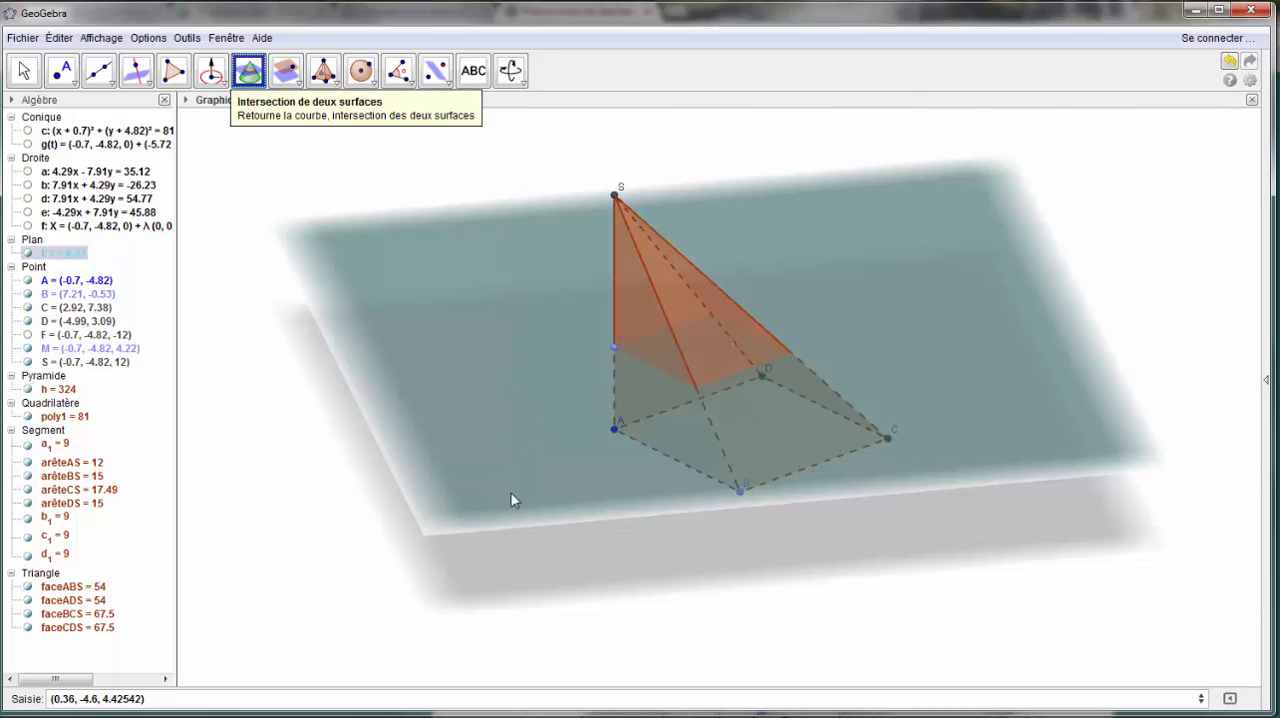
click(57, 390)
click(57, 390)
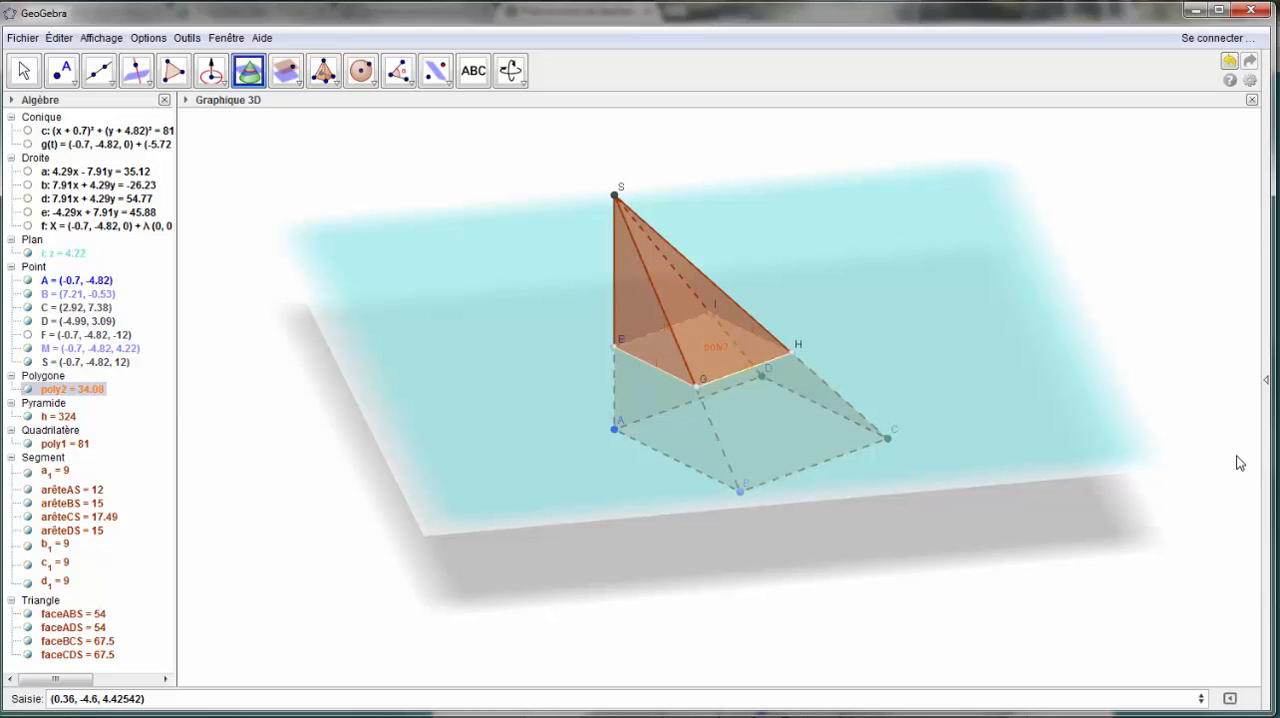
- Create a 2D view of the cross-section poly2 and move M along edge AS to a height of about 5.13
right_click(76, 390)
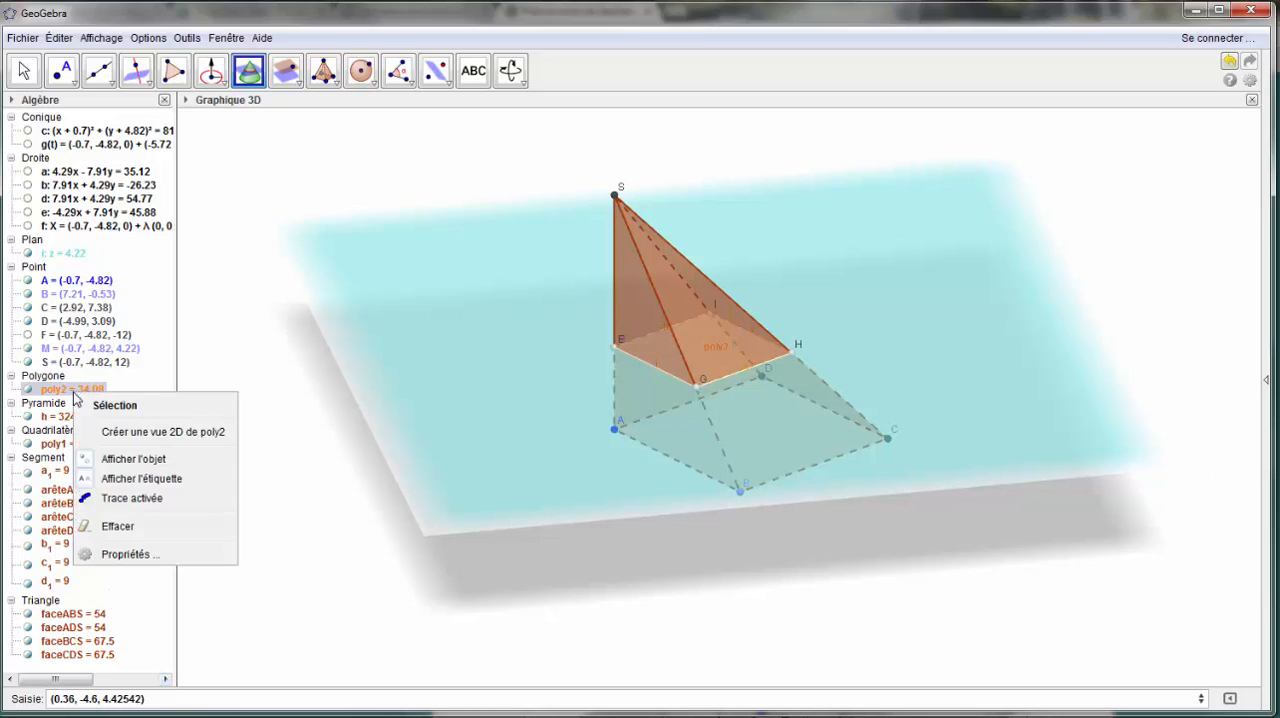
click(160, 432)
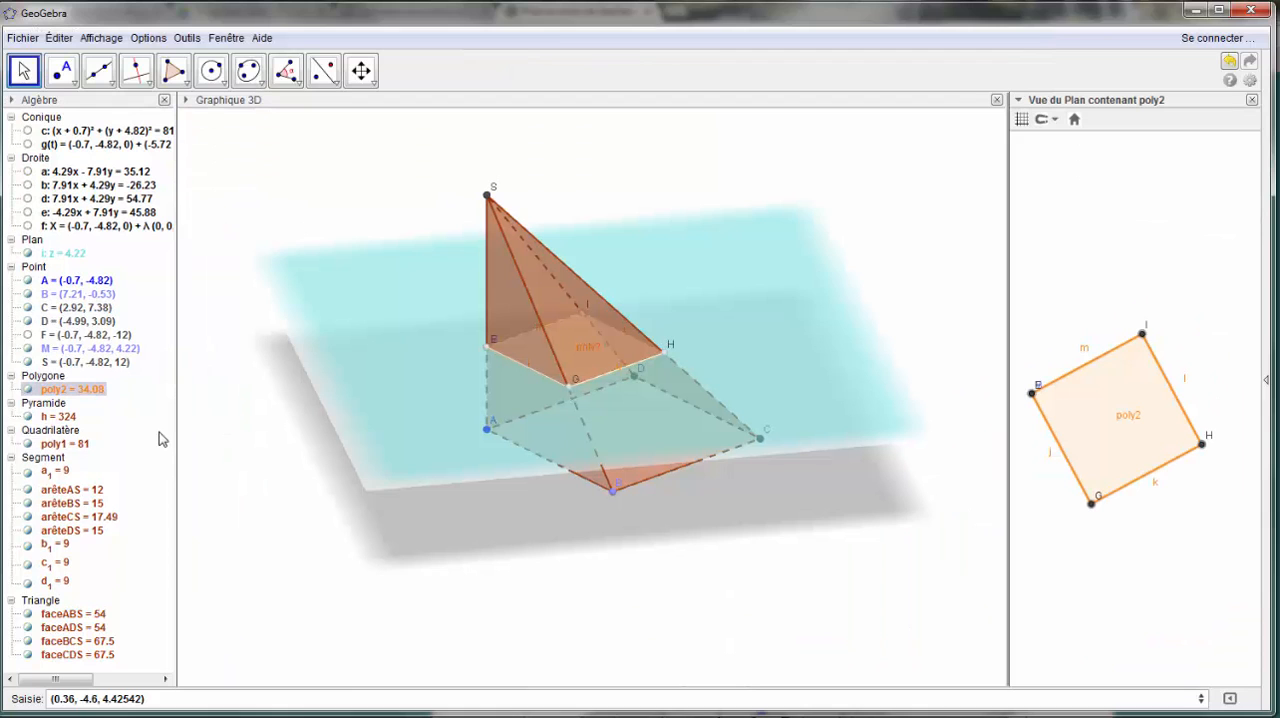
click(23, 72)
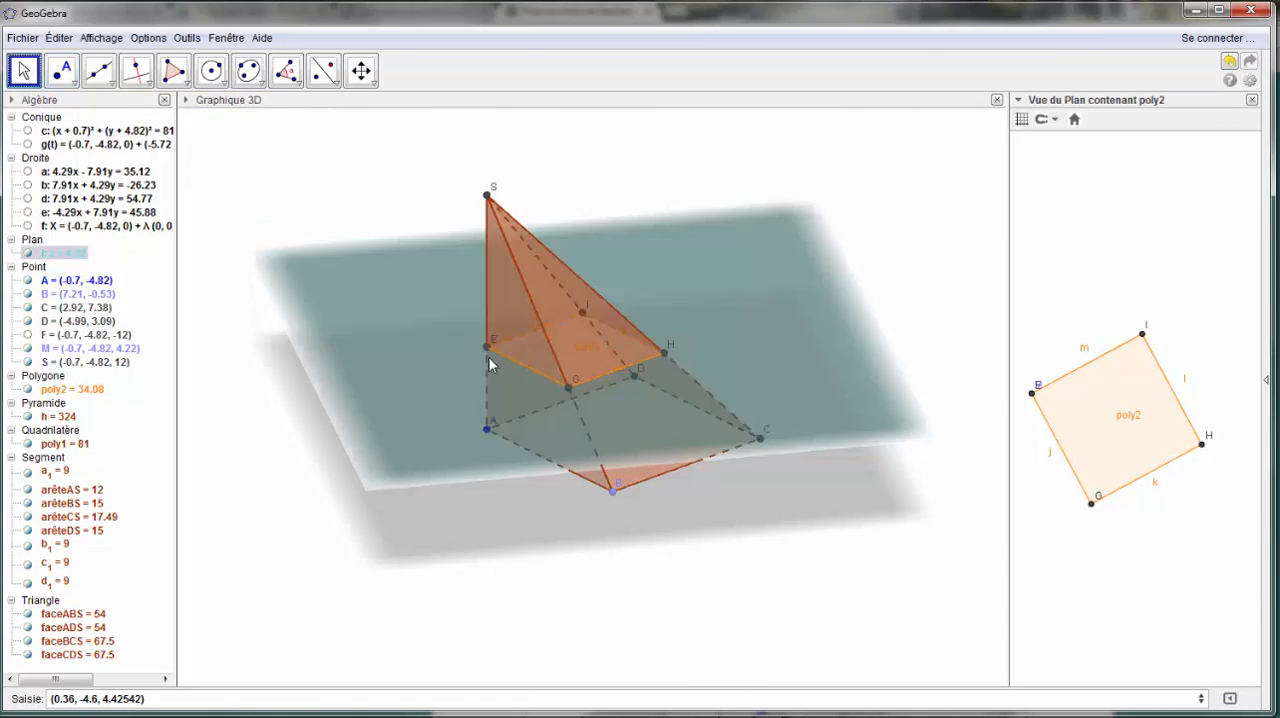
drag(487, 346, 508, 331)
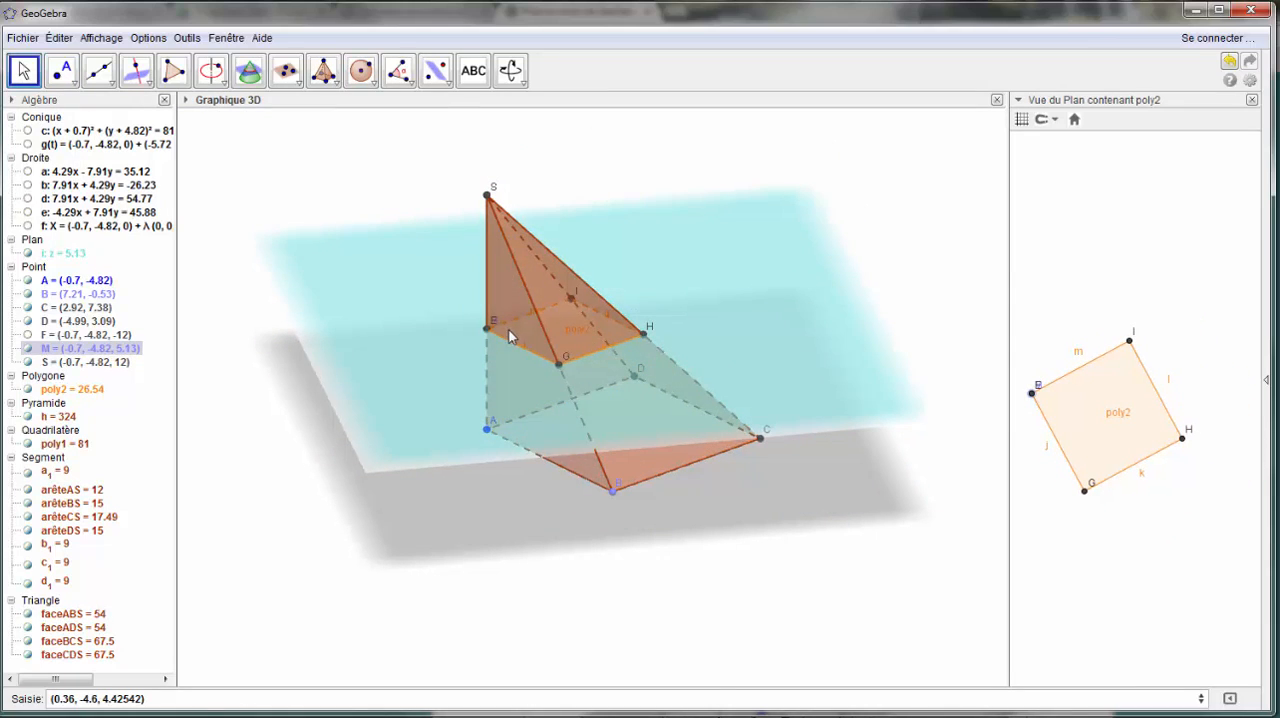
- Examine the pyramid face-on from several of its faces, including the base, and return to a perspective showing the whole solid
click(518, 76)
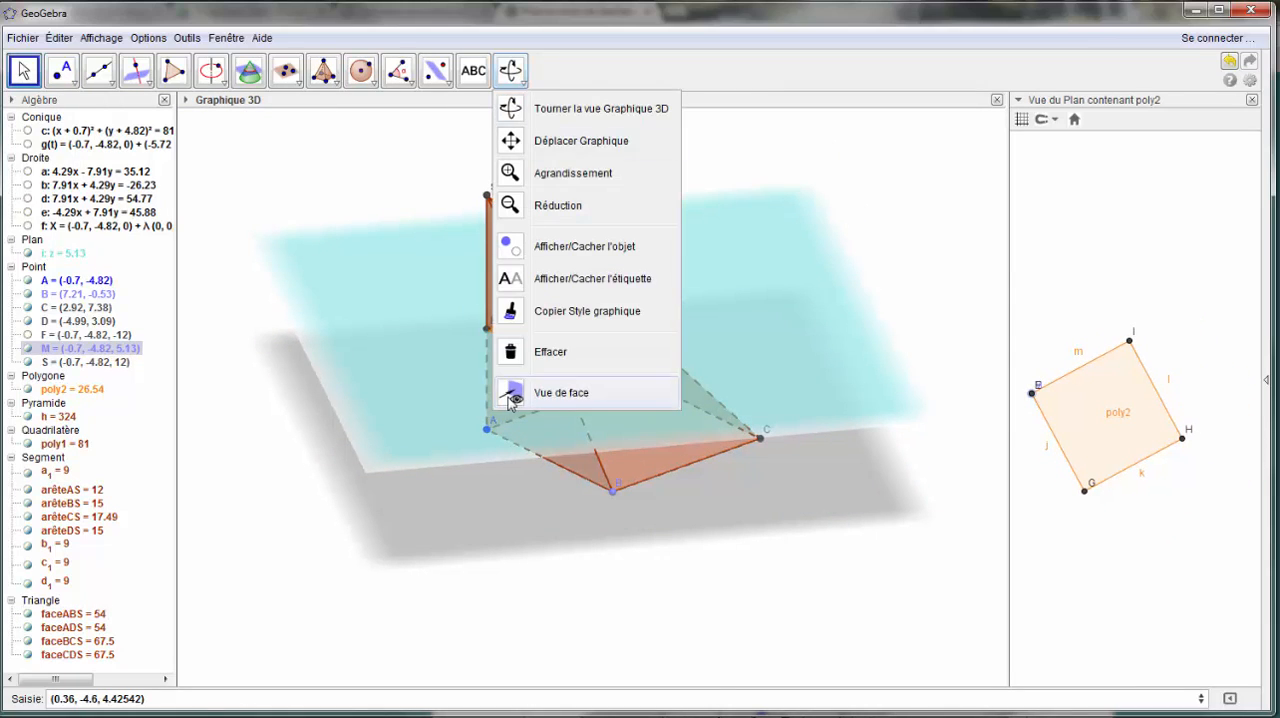
click(561, 392)
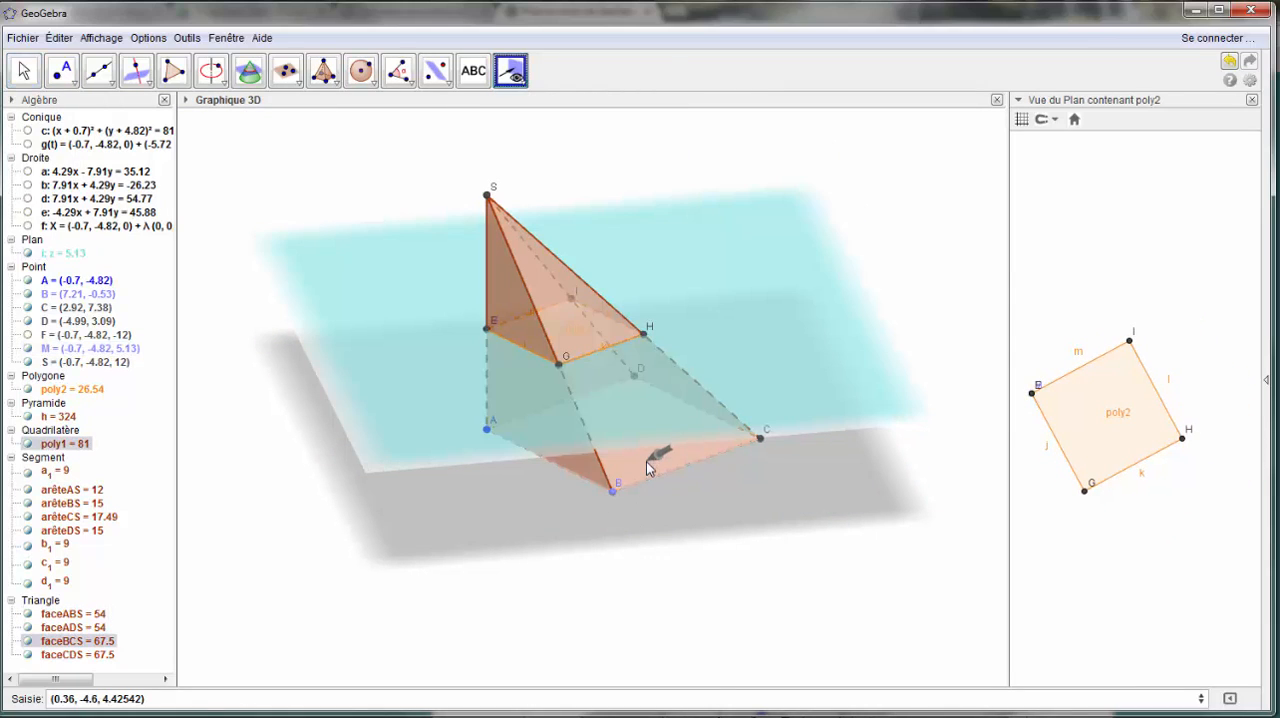
click(646, 461)
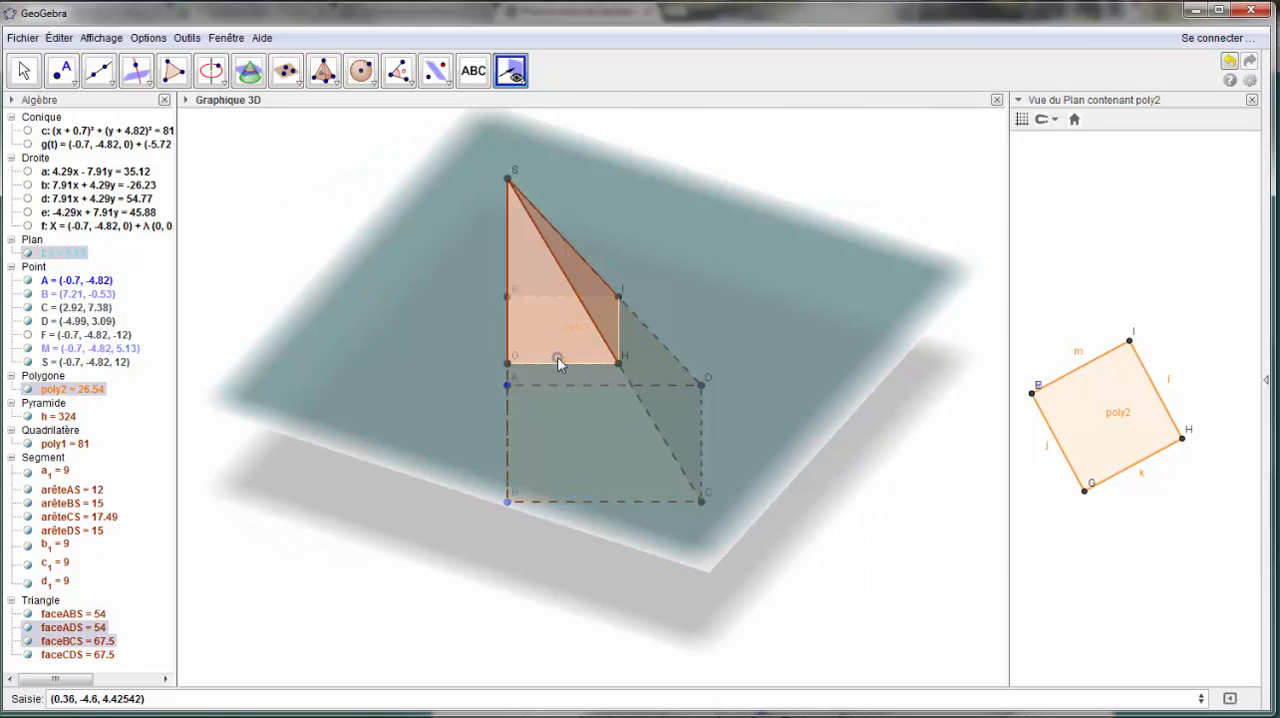
click(557, 354)
click(557, 418)
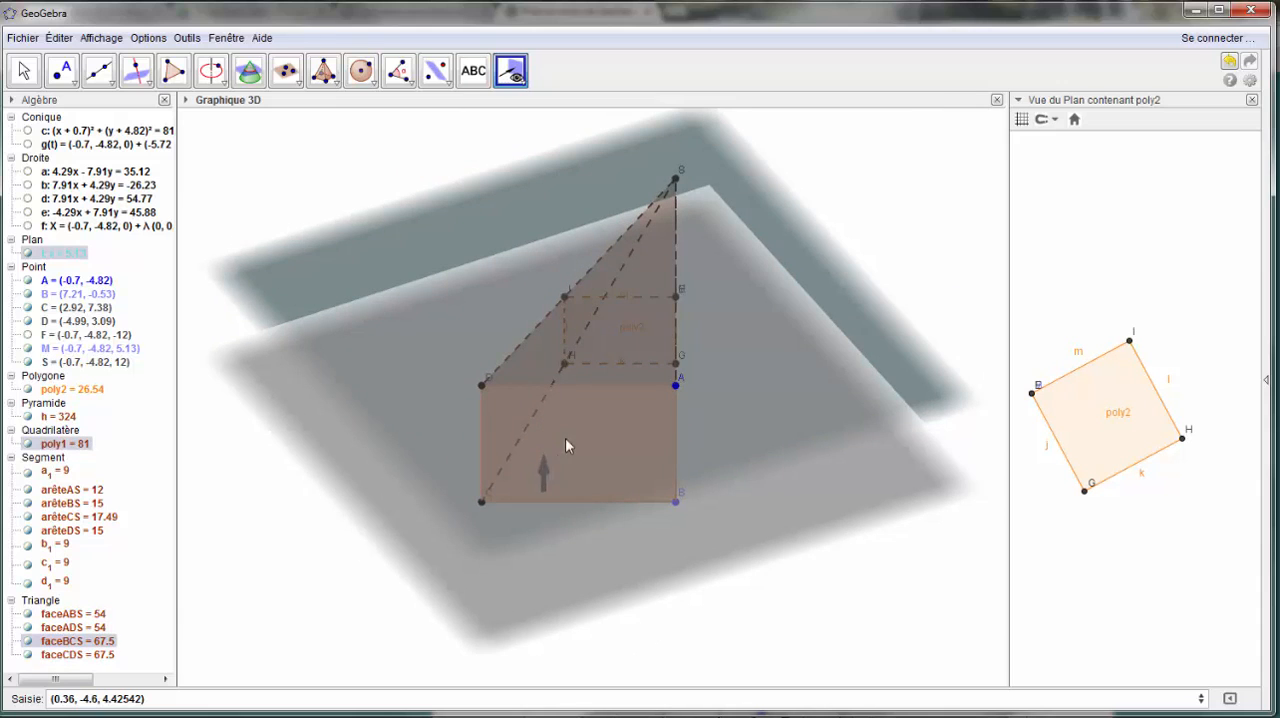
click(590, 456)
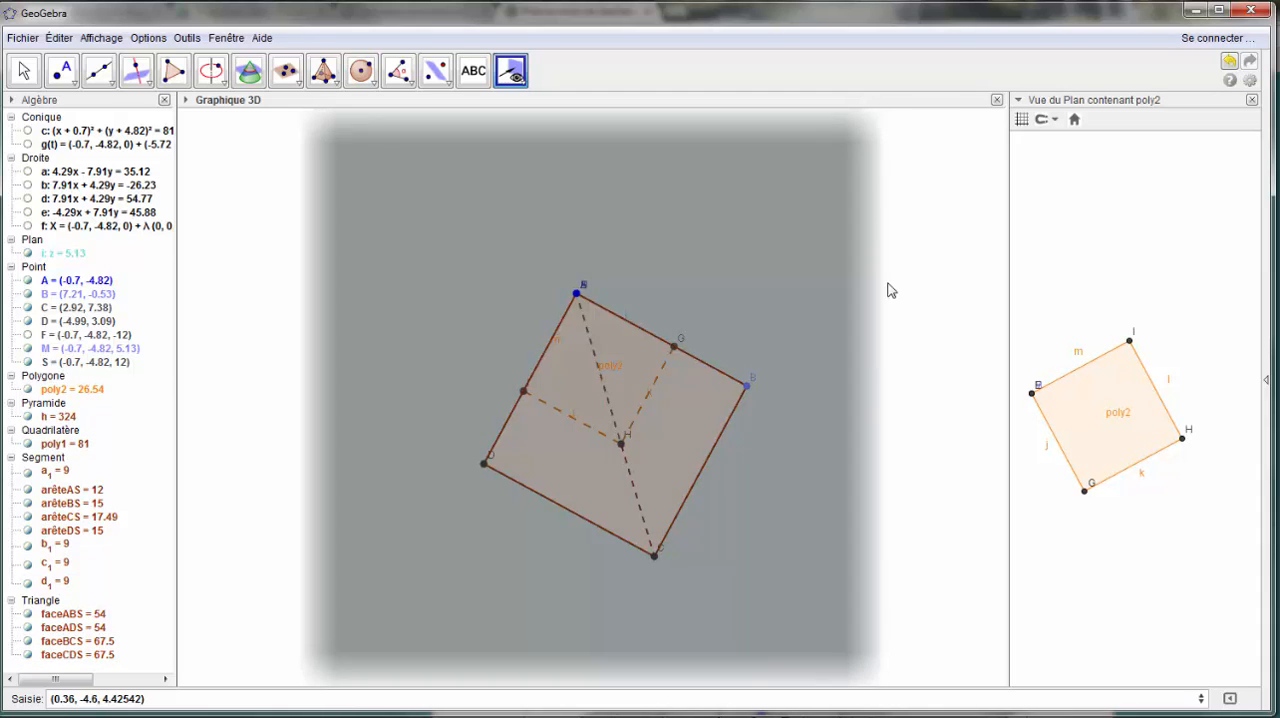
right_drag(921, 273, 803, 354)
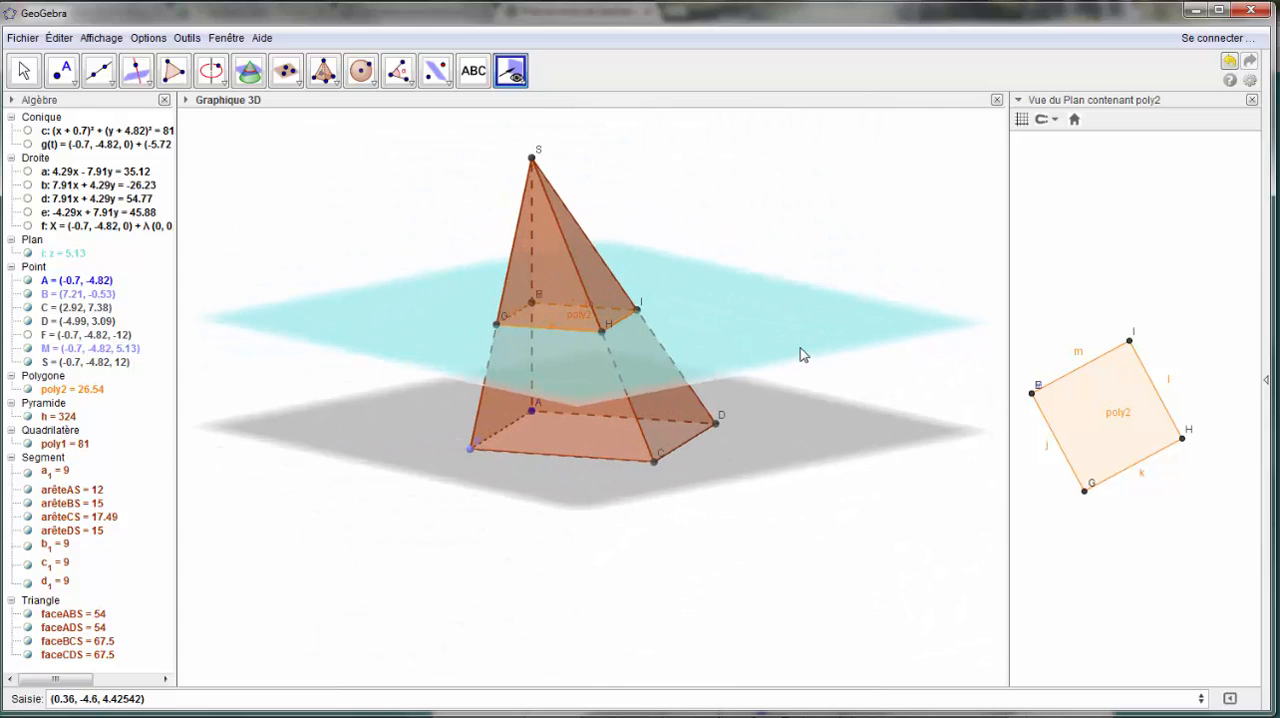
- Close the 2D view of poly2 and show the Graphique 2 view beside the 3D view
click(1251, 100)
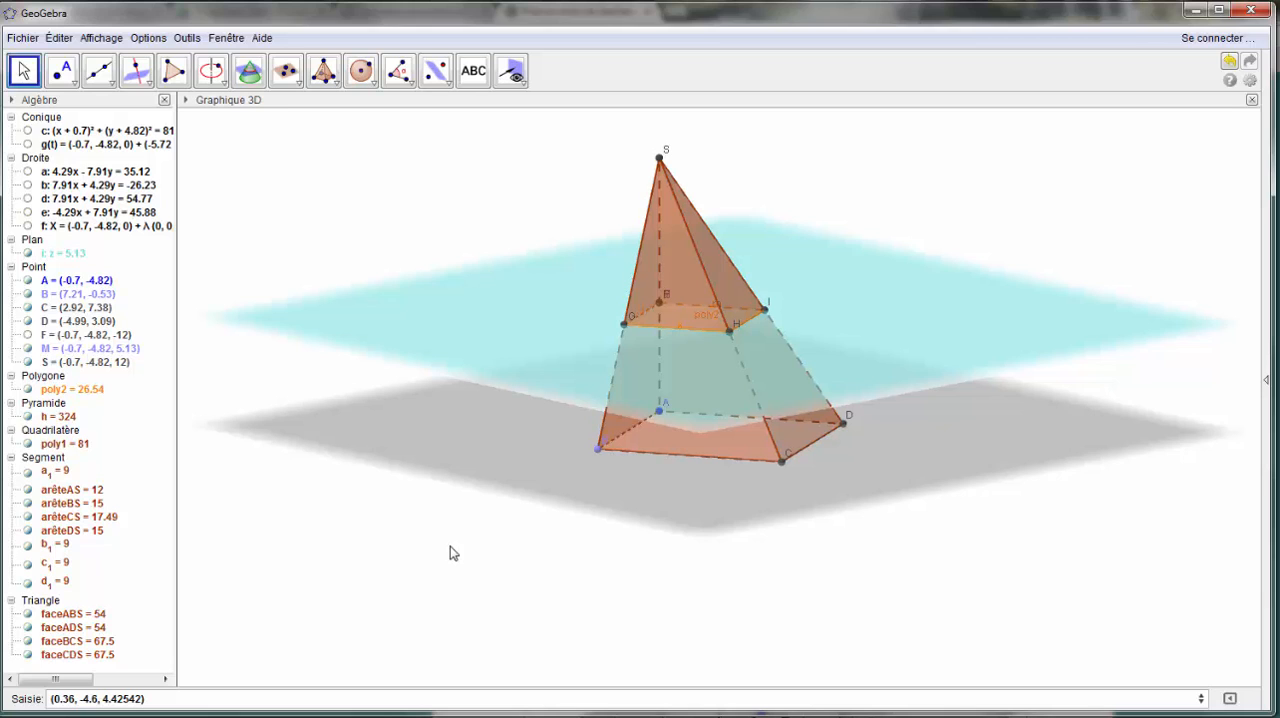
right_drag(450, 546, 494, 547)
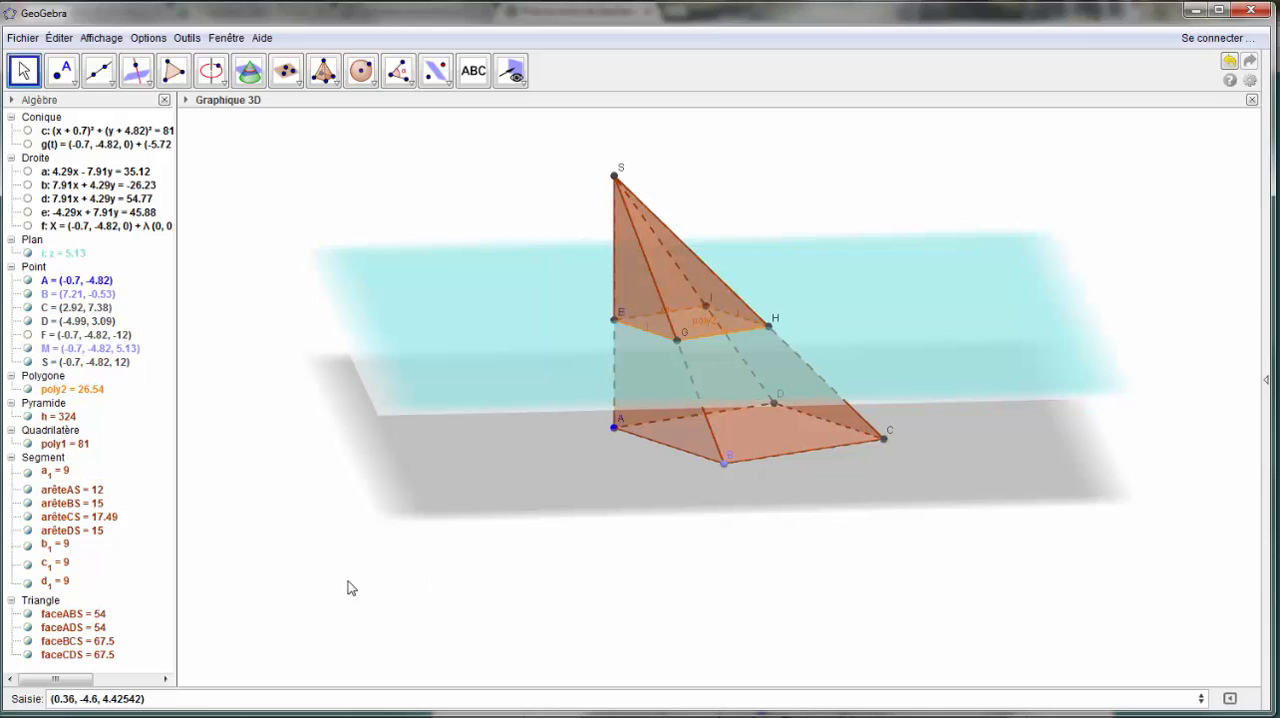
click(100, 39)
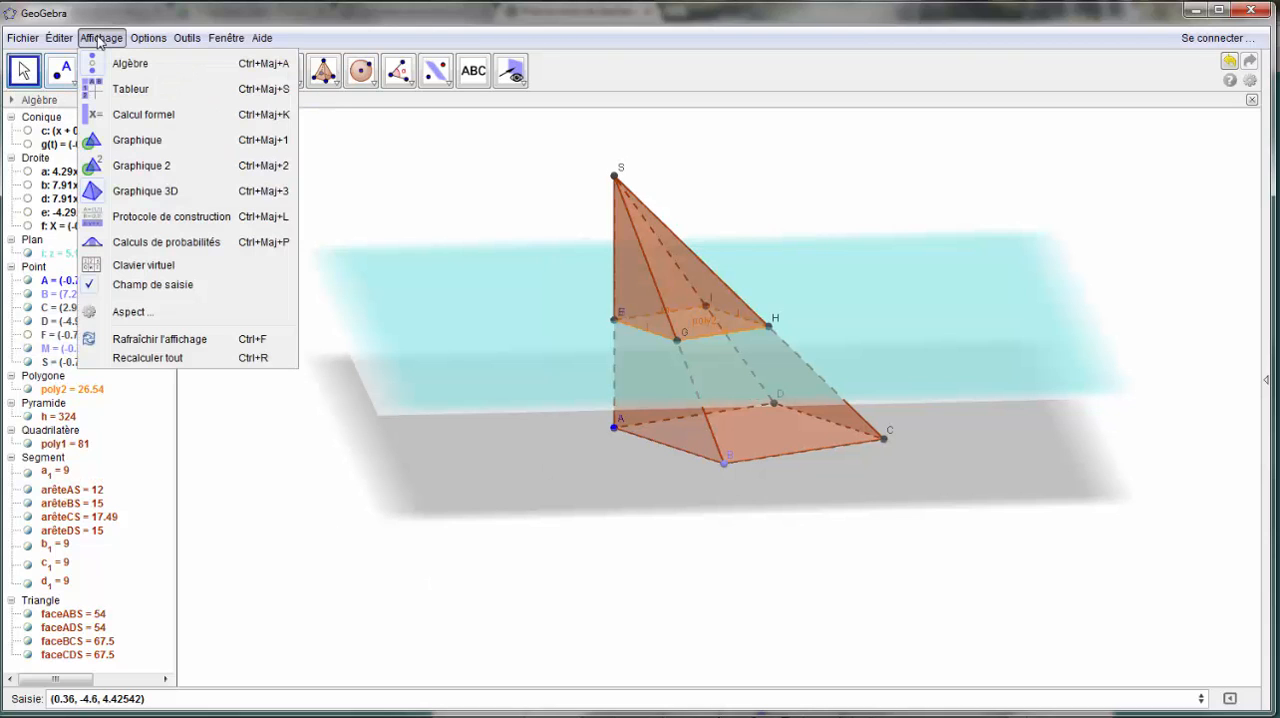
click(166, 172)
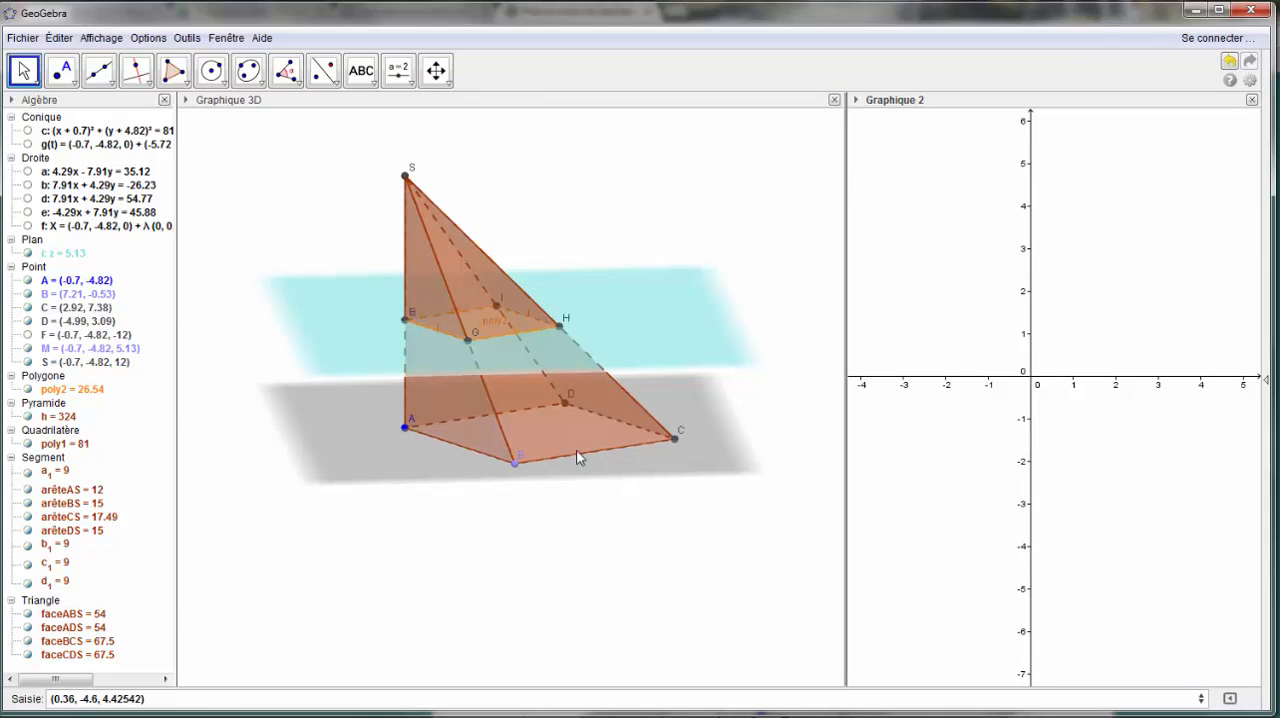
- Create a point with coordinates (distance[M,A],aire[poly2]), giving distance MA and the cross-section's area
click(162, 700)
drag(174, 697, 5, 684)
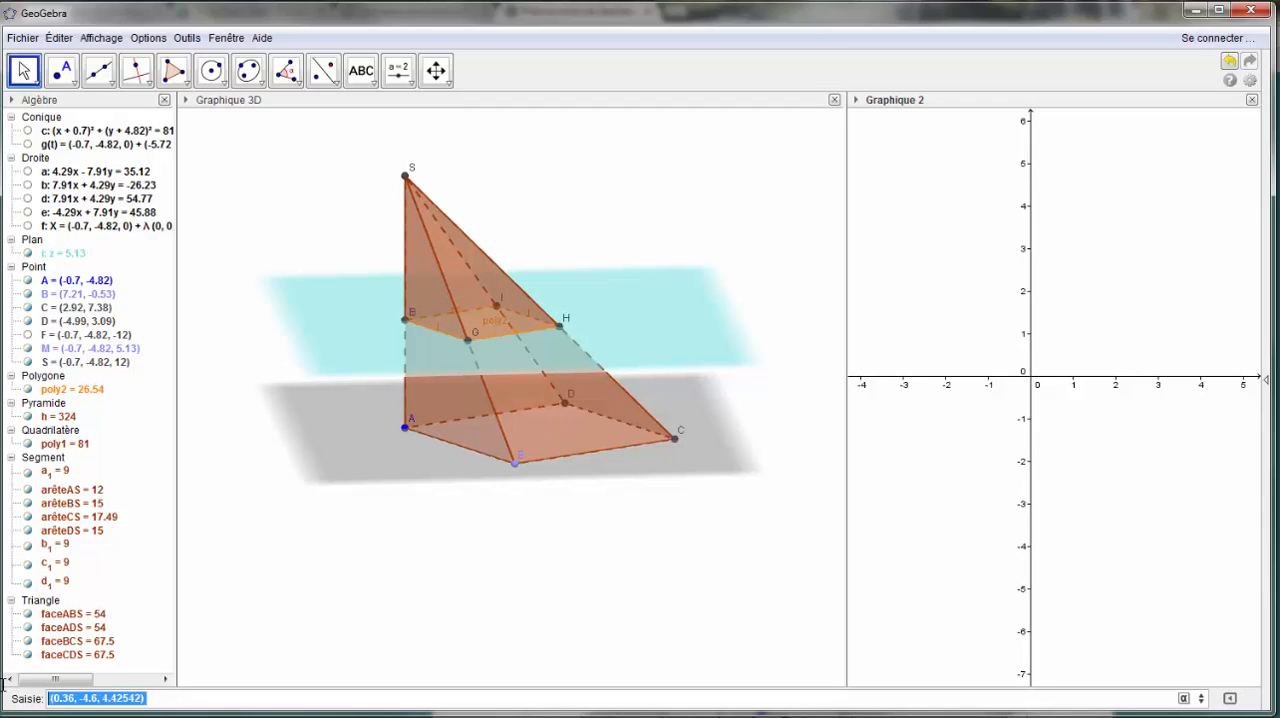
text(()
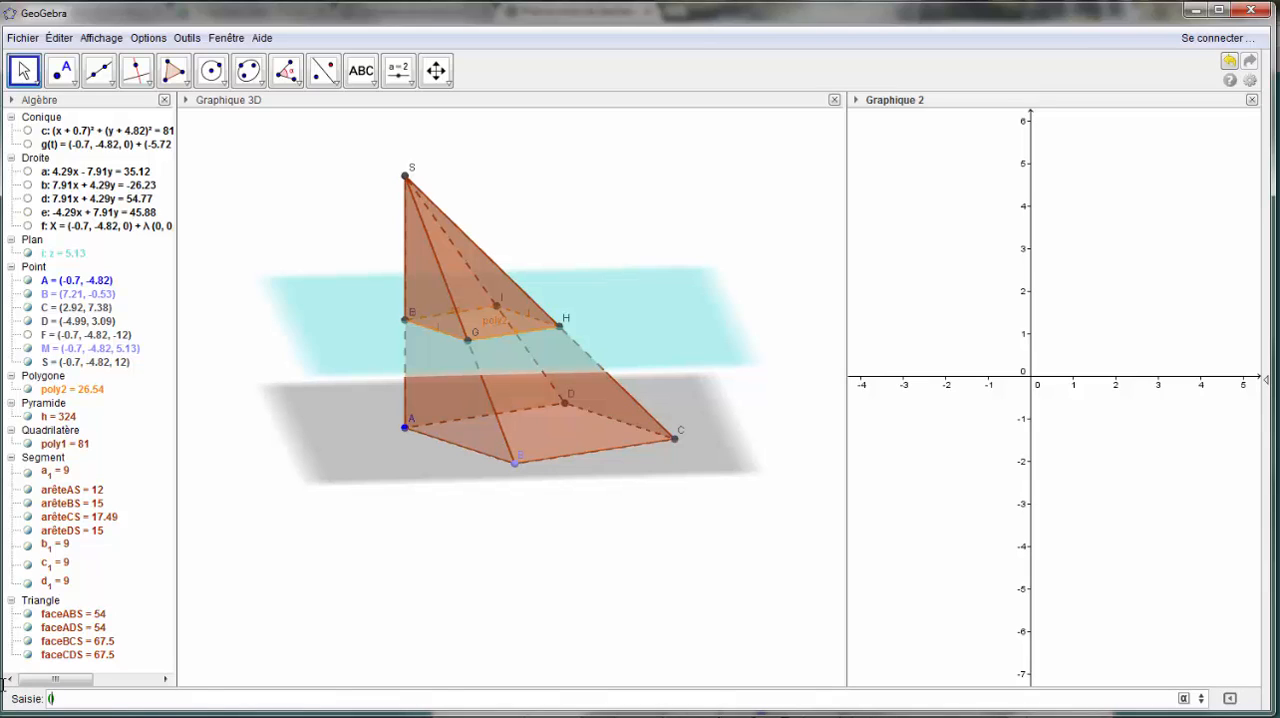
text(distance)
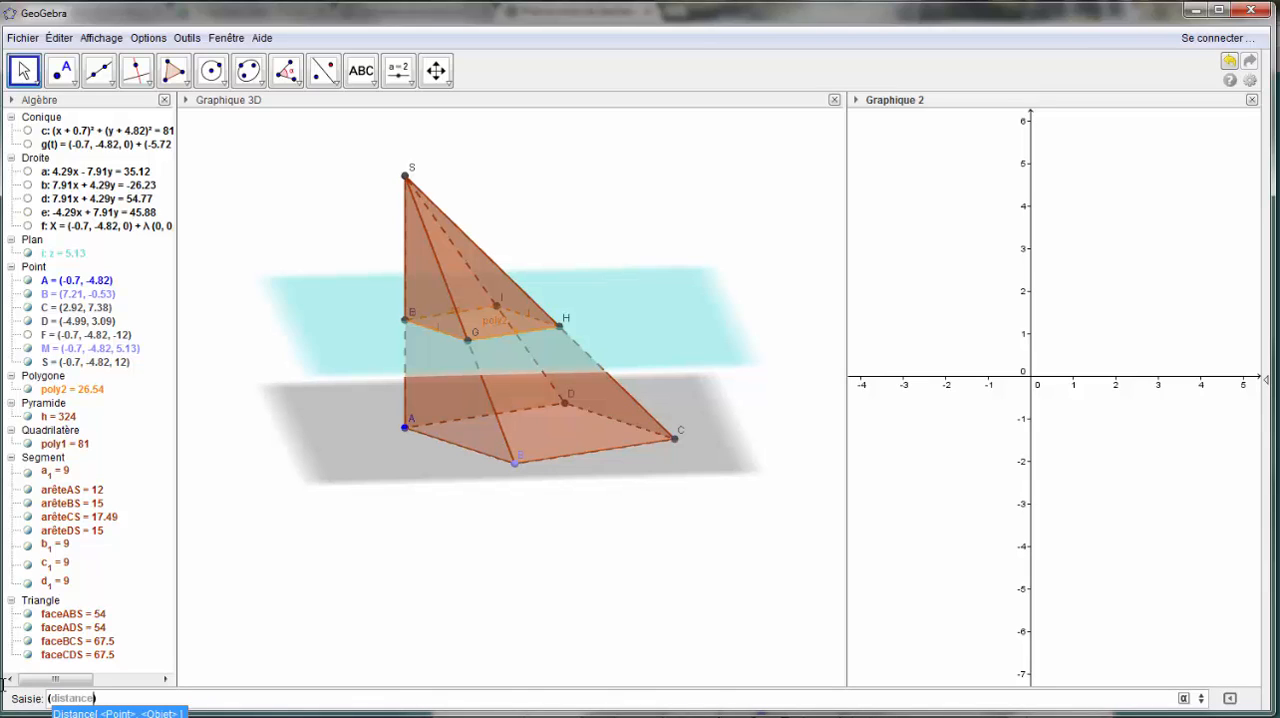
text([M,A],aire)
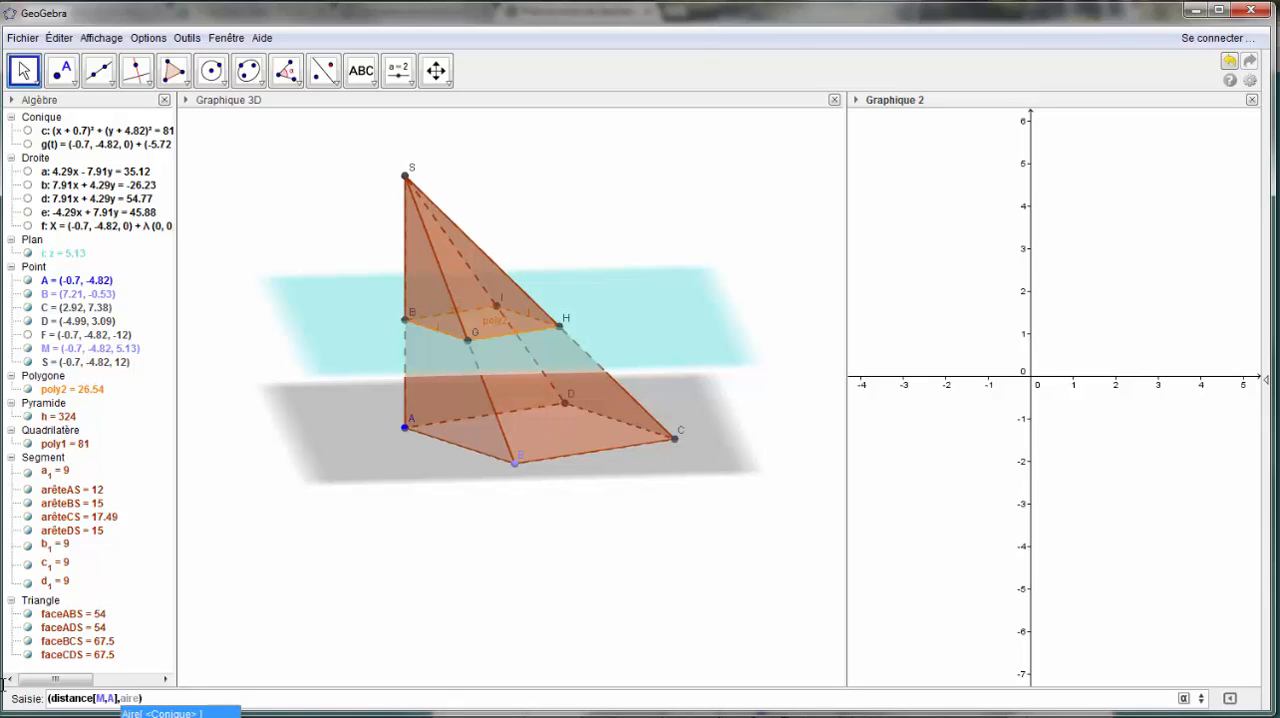
key(Escape)
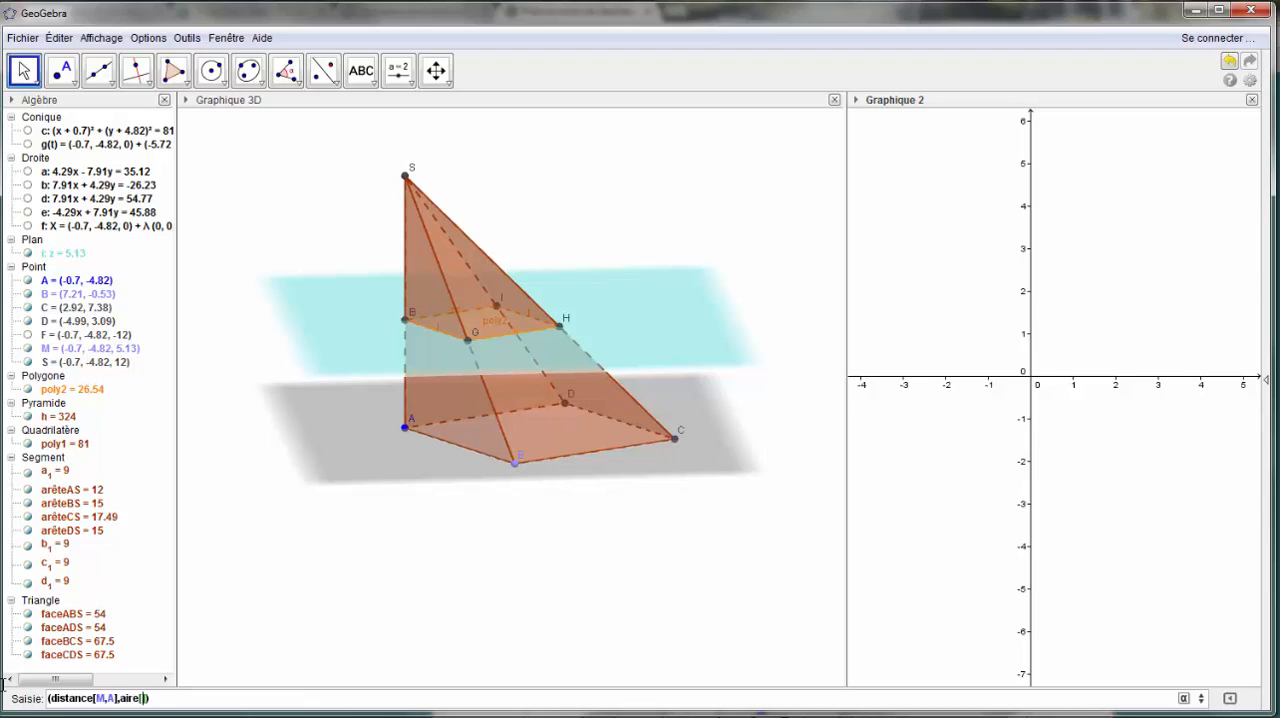
text(oly2)
key(Return)
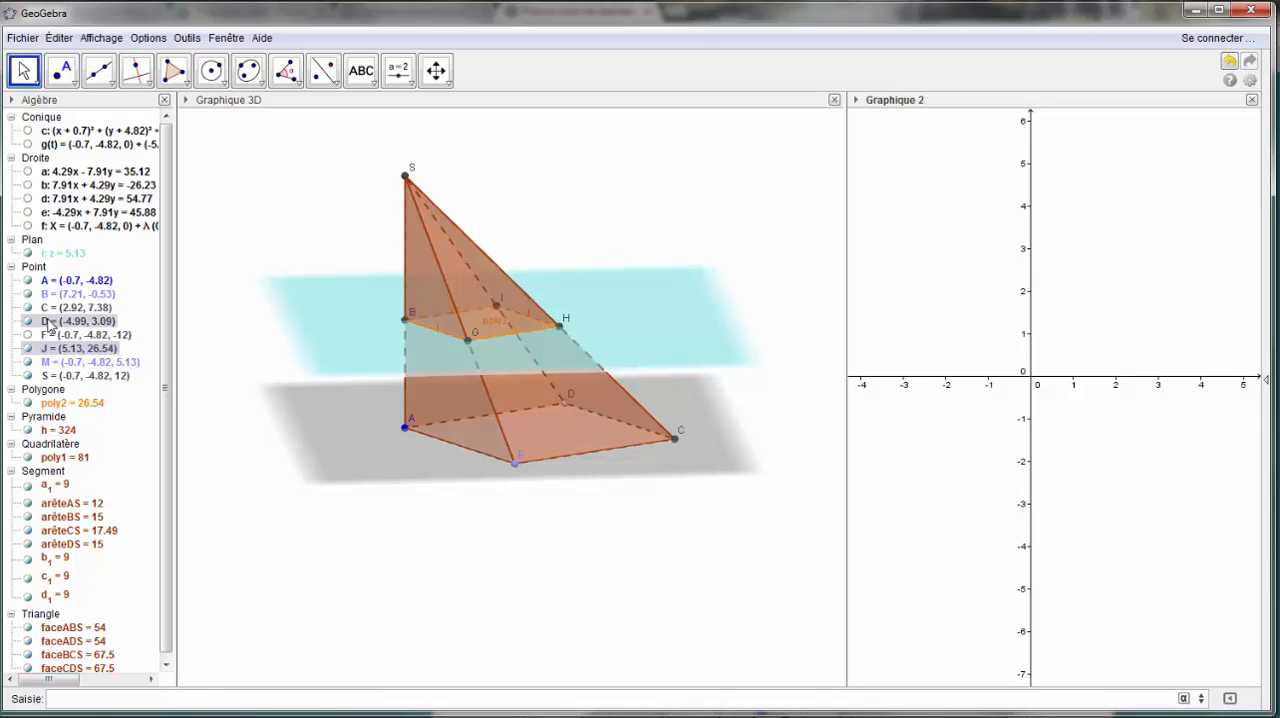
- Review the Graphique and Graphique 2 location options in point J's advanced properties
right_click(53, 348)
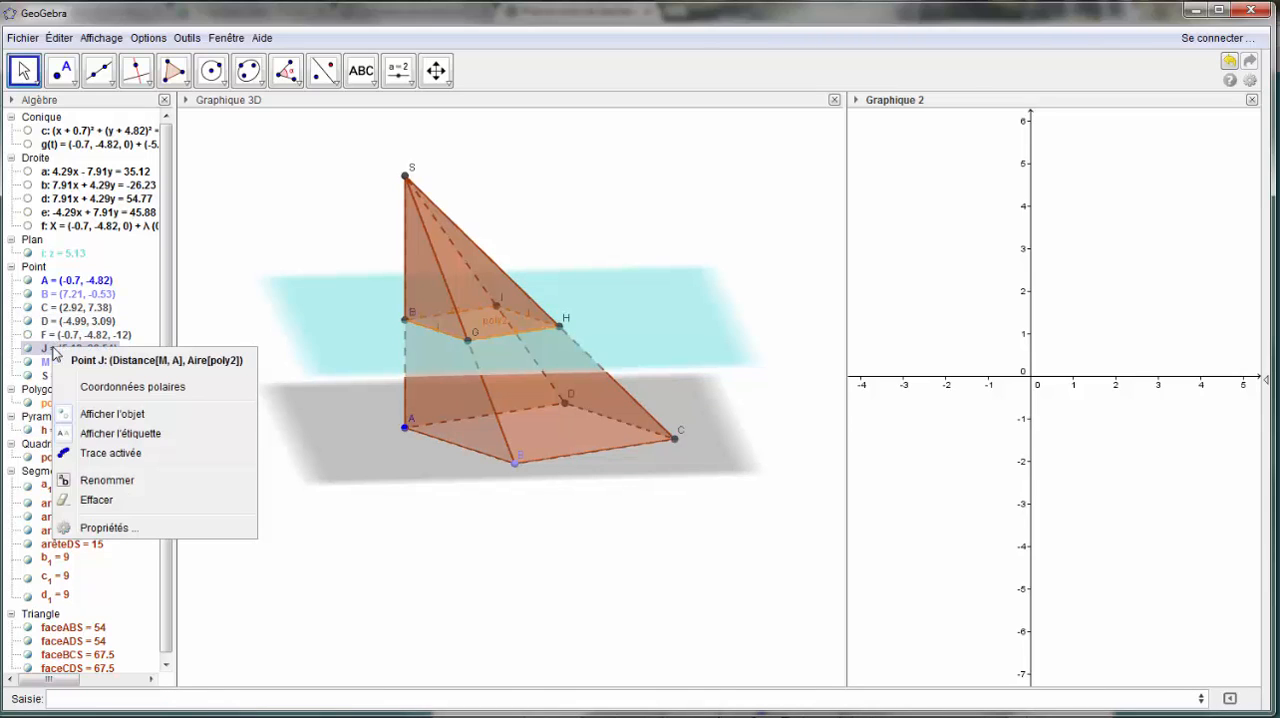
click(106, 527)
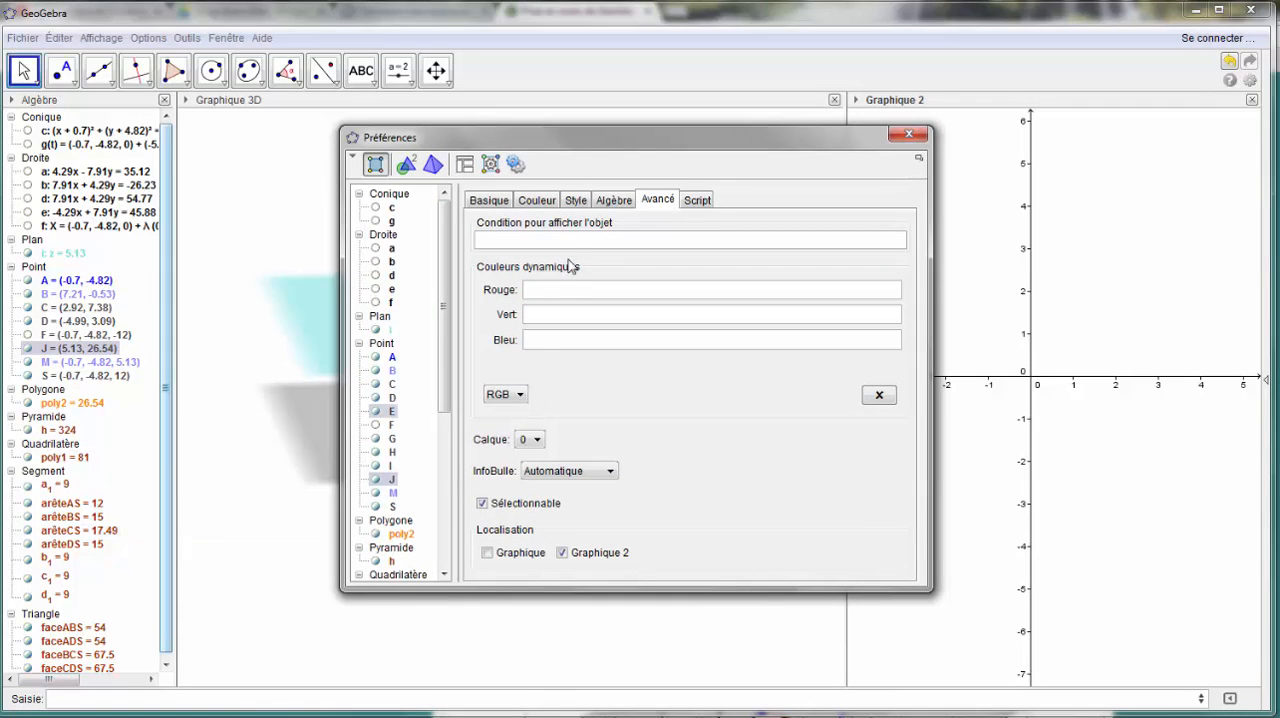
click(502, 204)
click(546, 202)
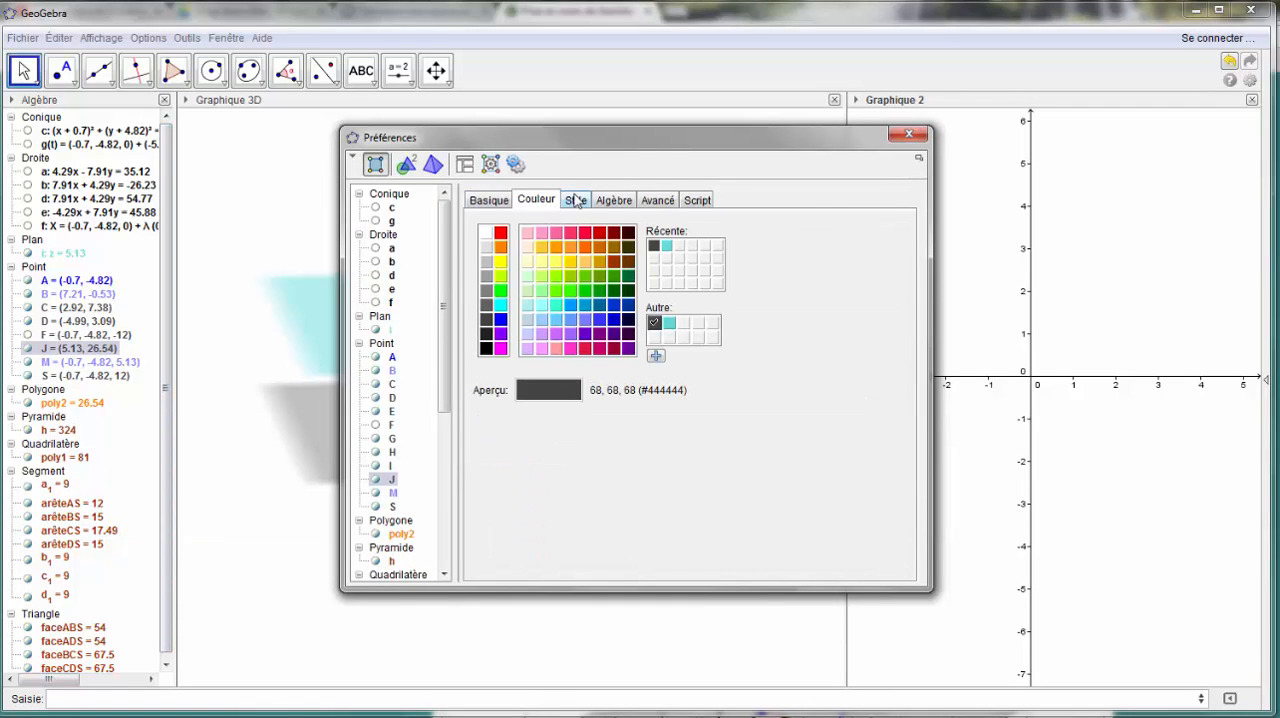
click(668, 205)
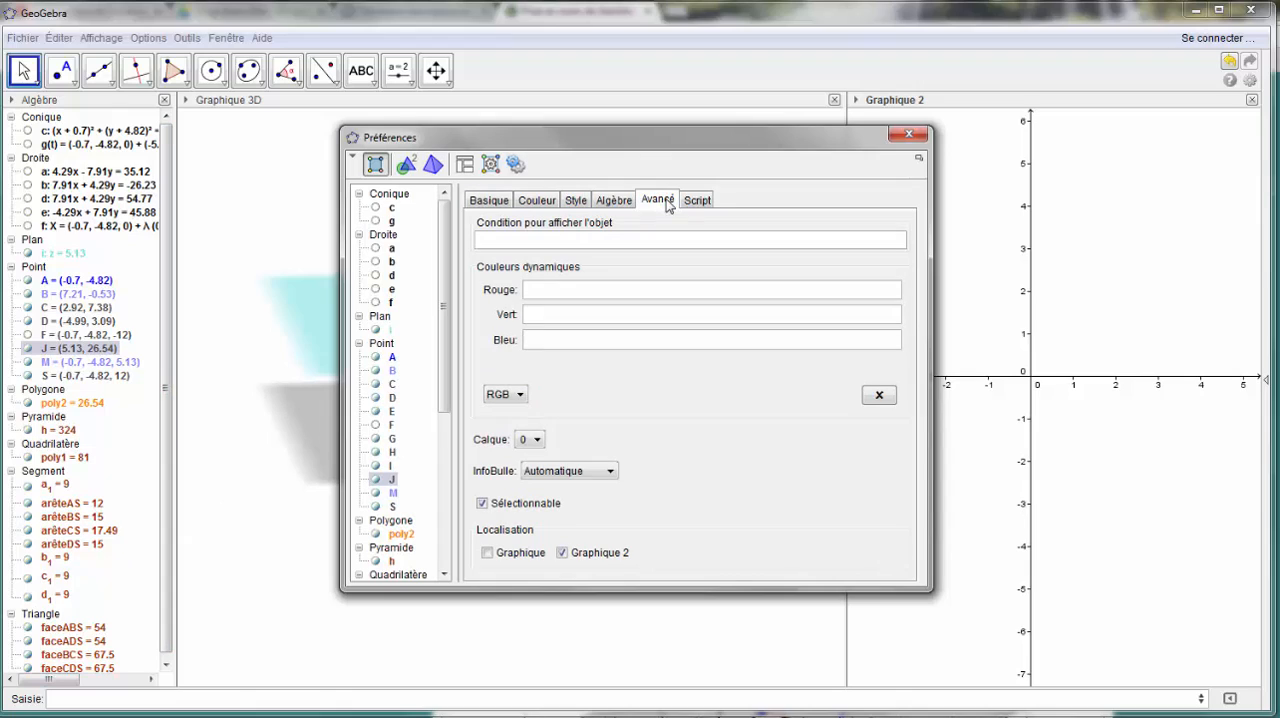
click(487, 553)
click(906, 137)
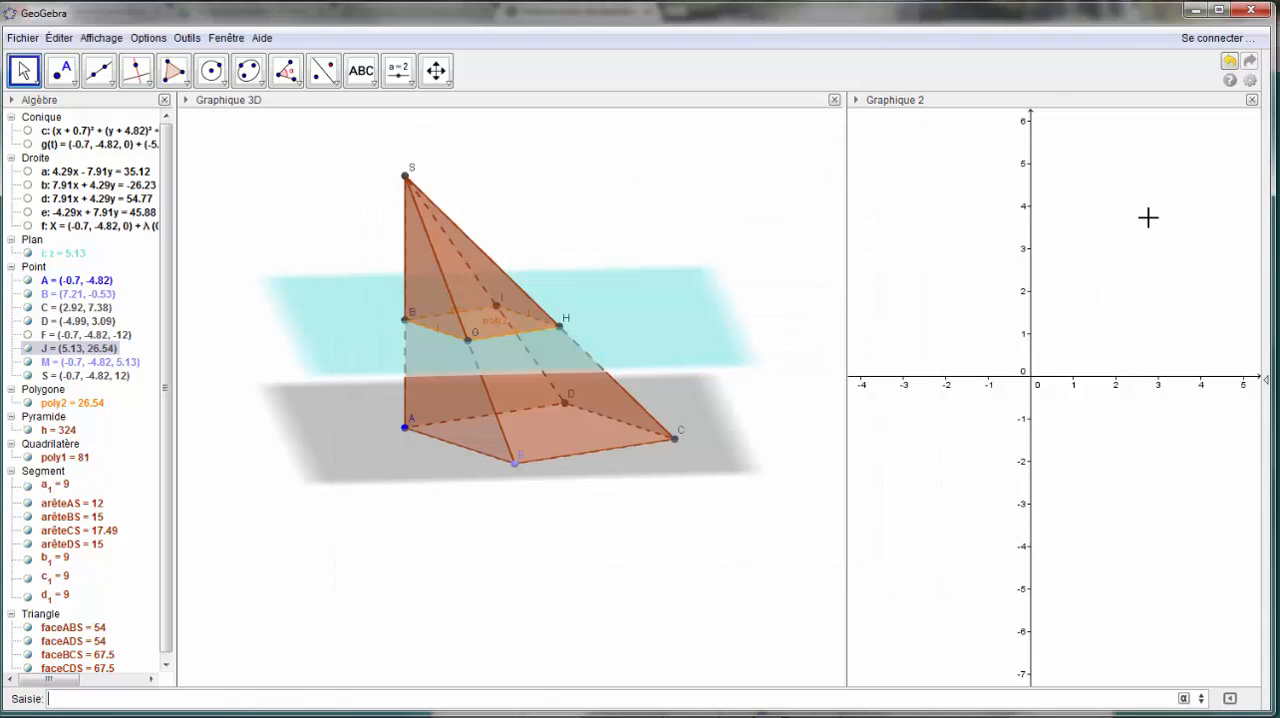
- Zoom Graphique 2 out until point J is in view
click(90, 406)
click(1034, 299)
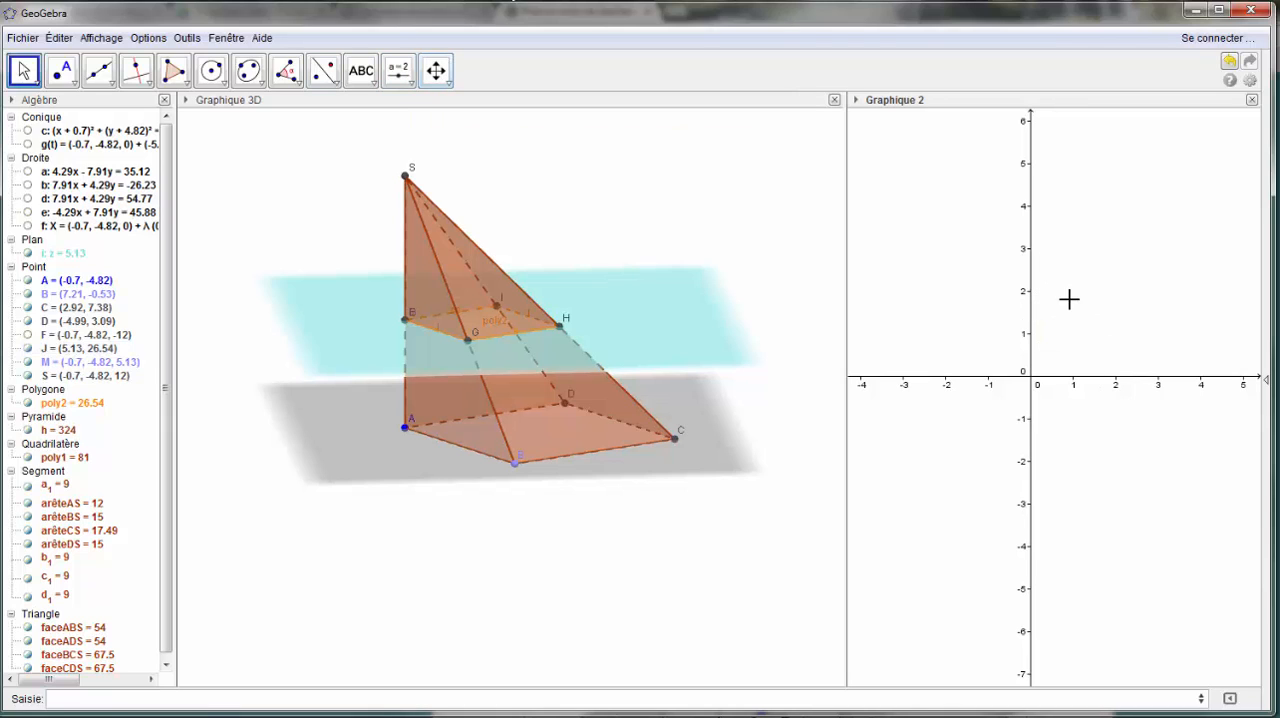
right_drag(1069, 299, 967, 438)
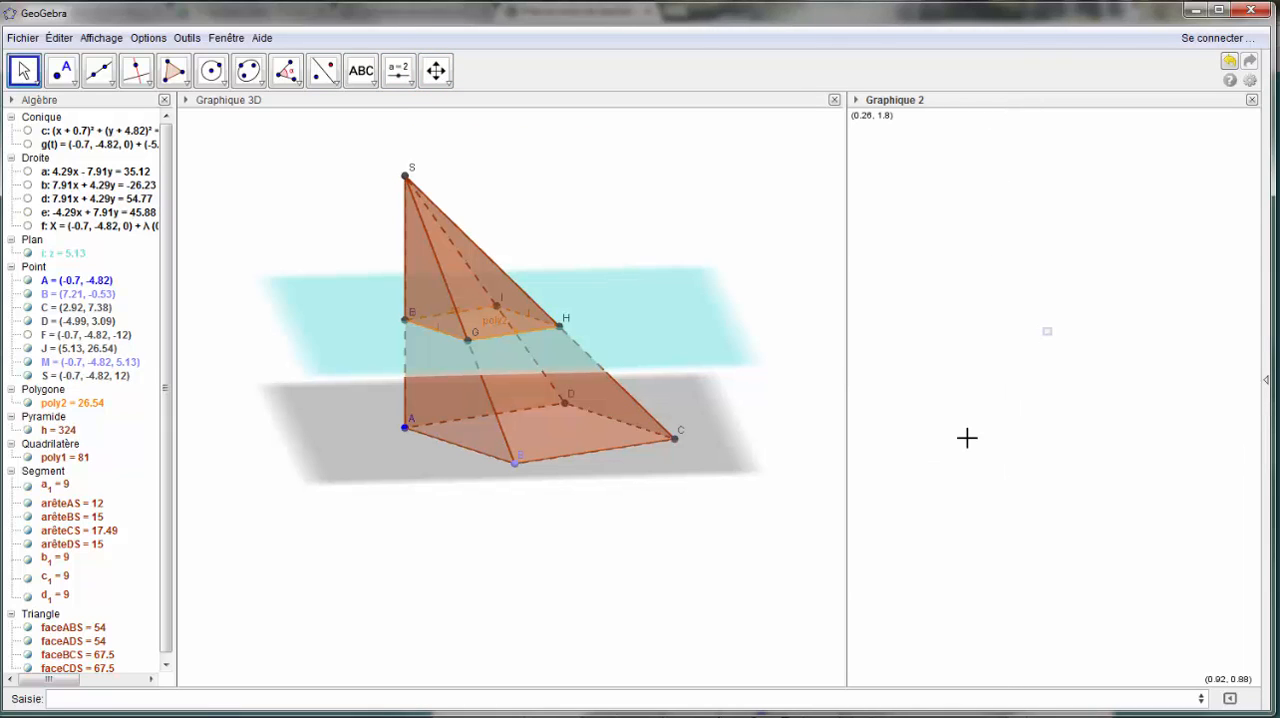
scroll(967, 435, up, 5)
scroll(970, 432, up, 1)
scroll(970, 432, up, 1)
scroll(971, 445, down, 10)
scroll(990, 452, down, 5)
scroll(945, 540, down, 8)
scroll(950, 490, down, 8)
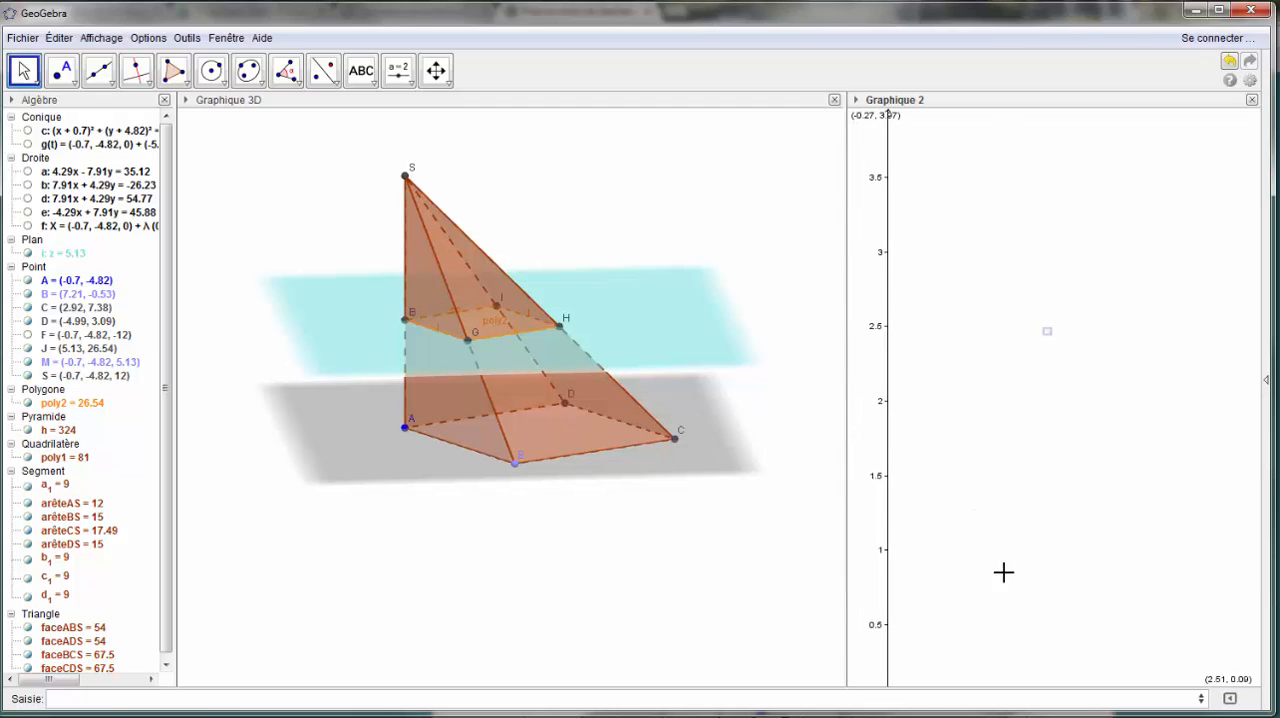
scroll(1053, 611, down, 8)
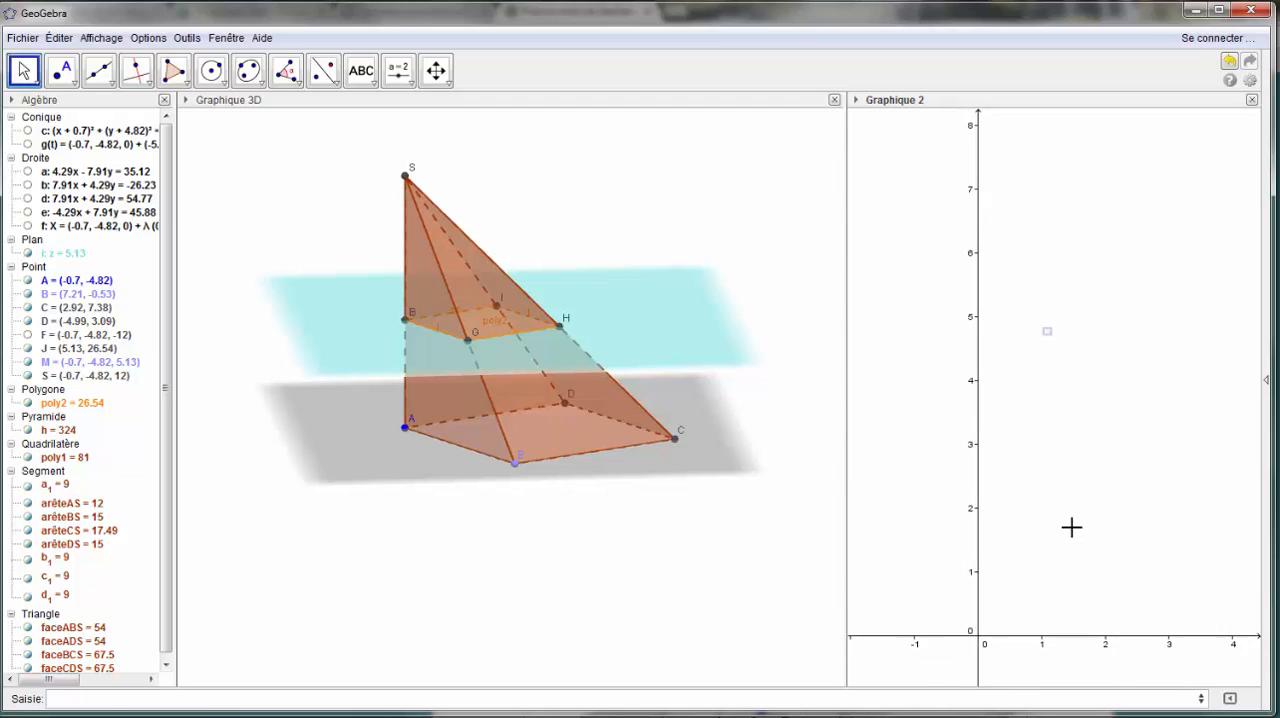
scroll(1063, 475, down, 8)
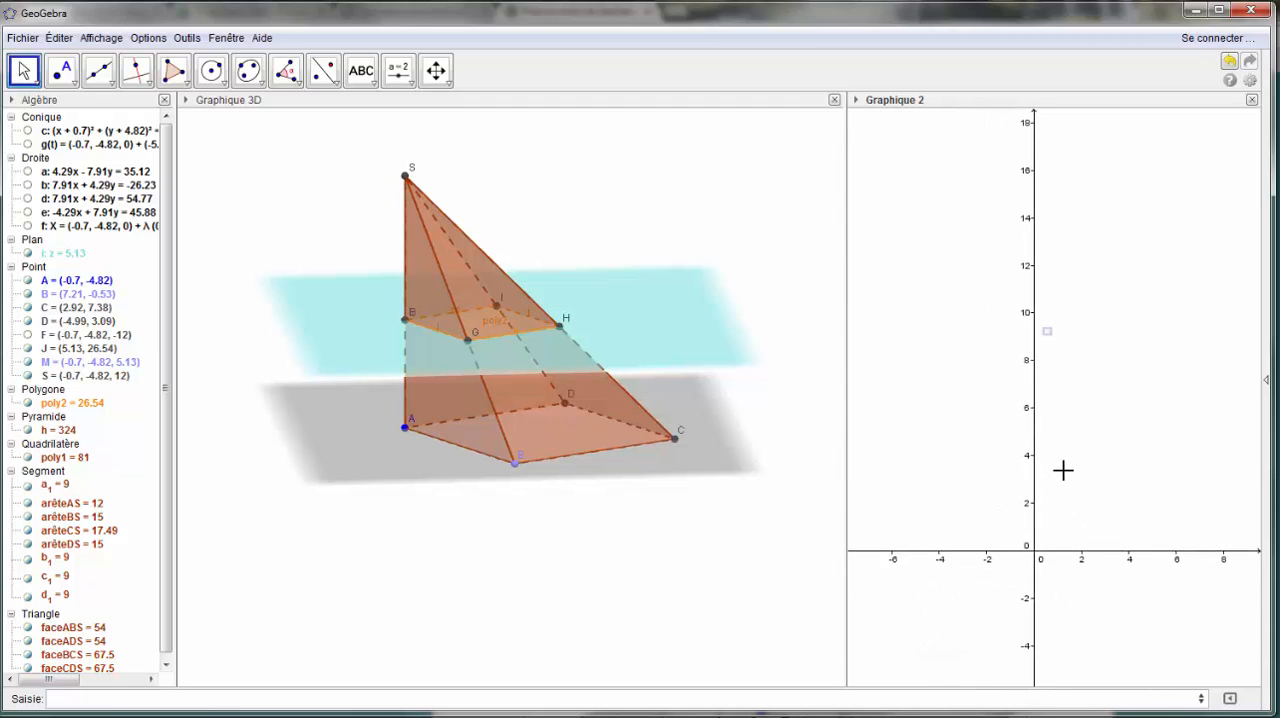
scroll(1063, 475, down, 5)
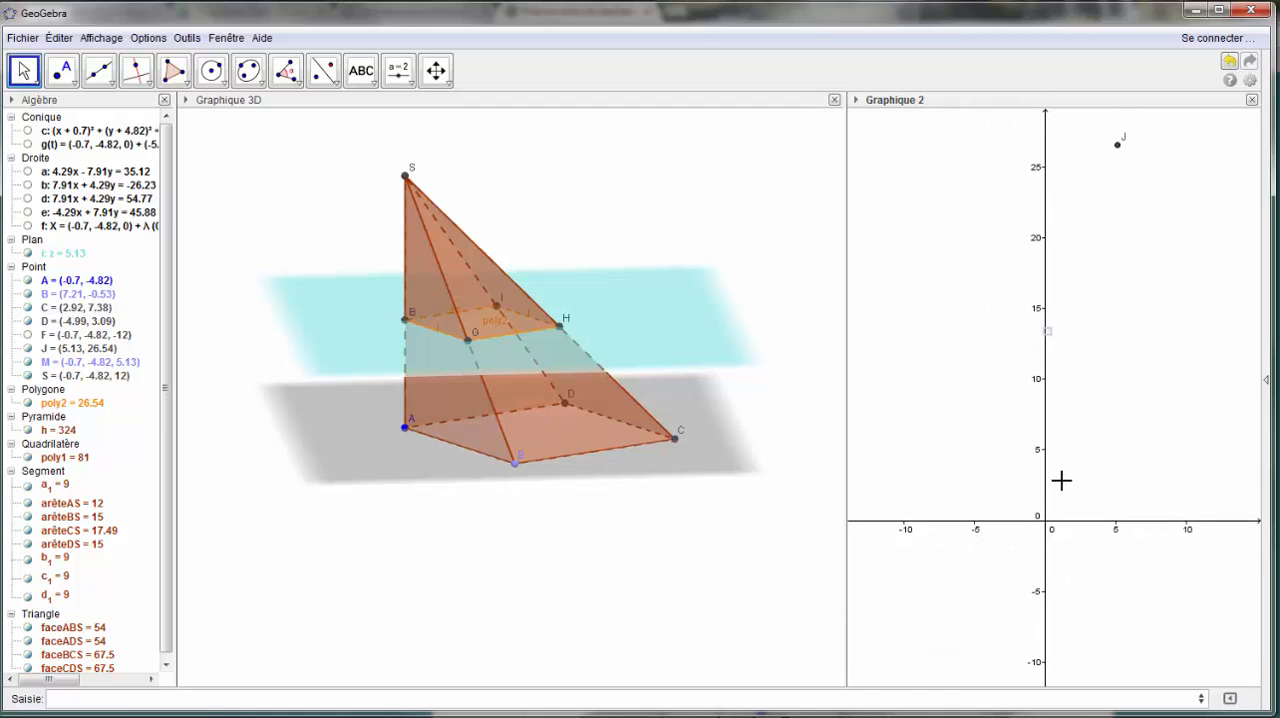
- Reposition the origin in Graphique 2 and rescale the axes to show x up to about 12 and y beyond 80
click(436, 70)
drag(1018, 430, 901, 496)
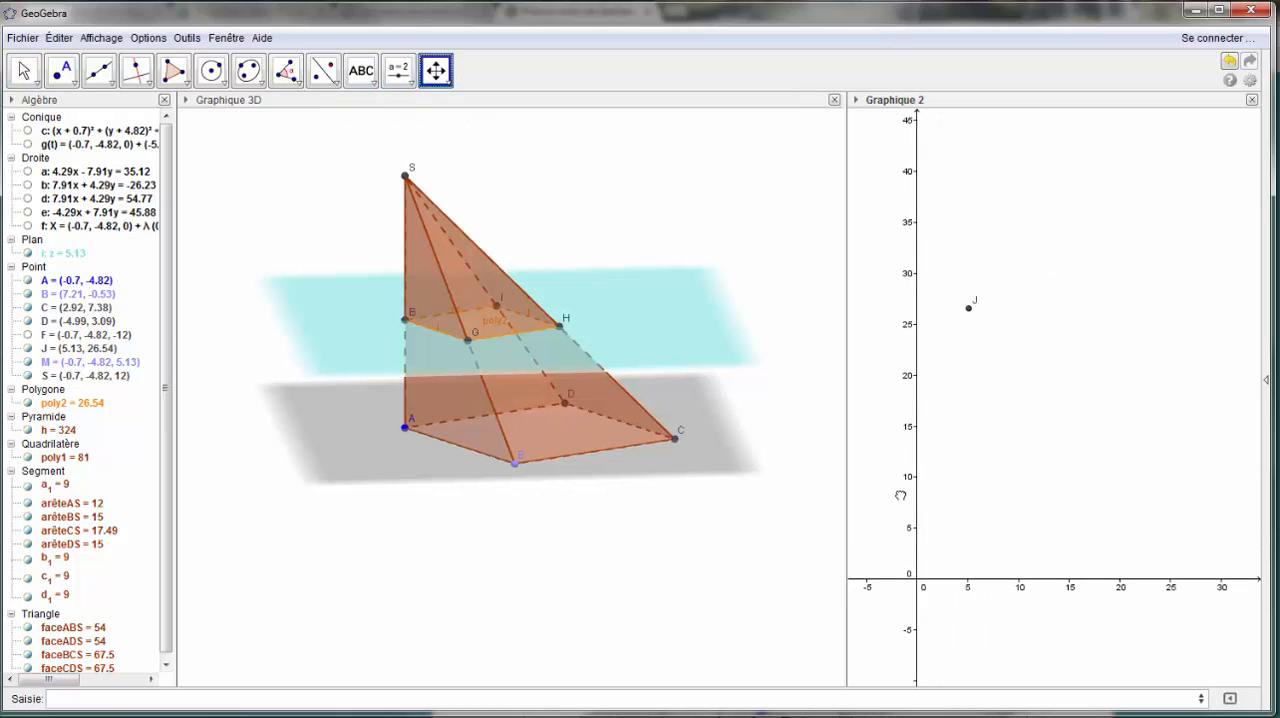
drag(1010, 581, 1155, 568)
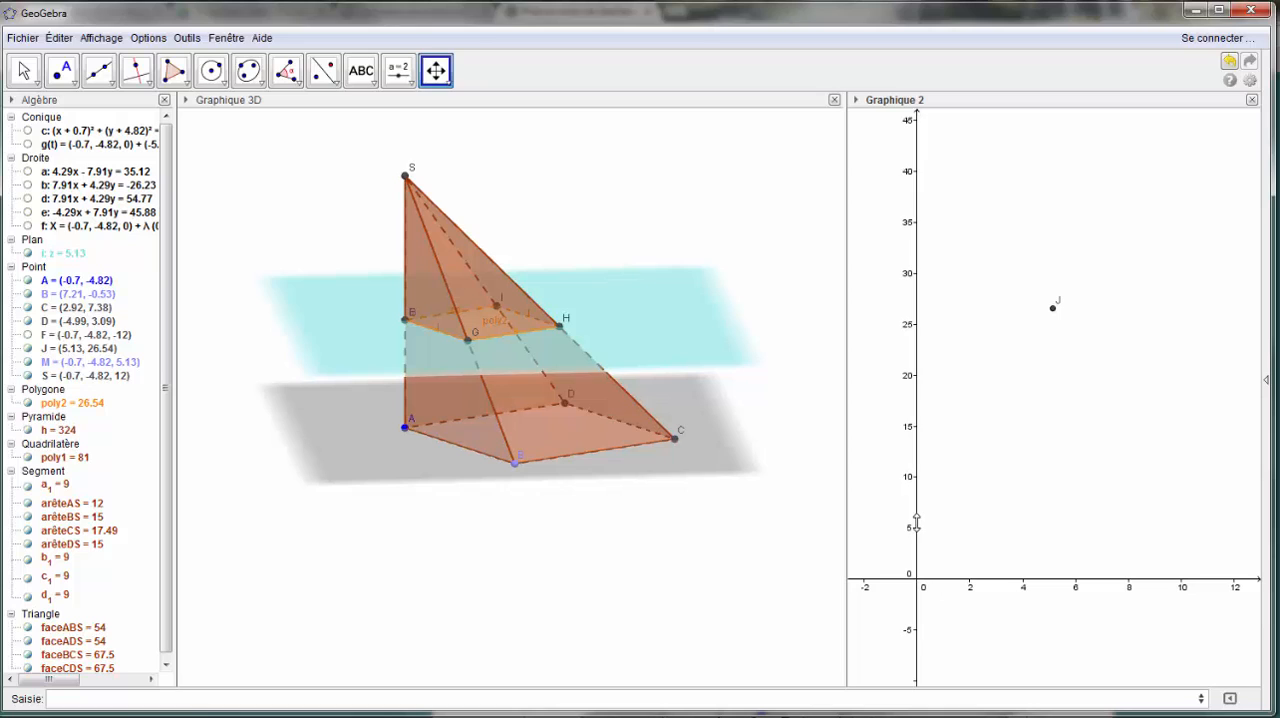
drag(916, 520, 930, 554)
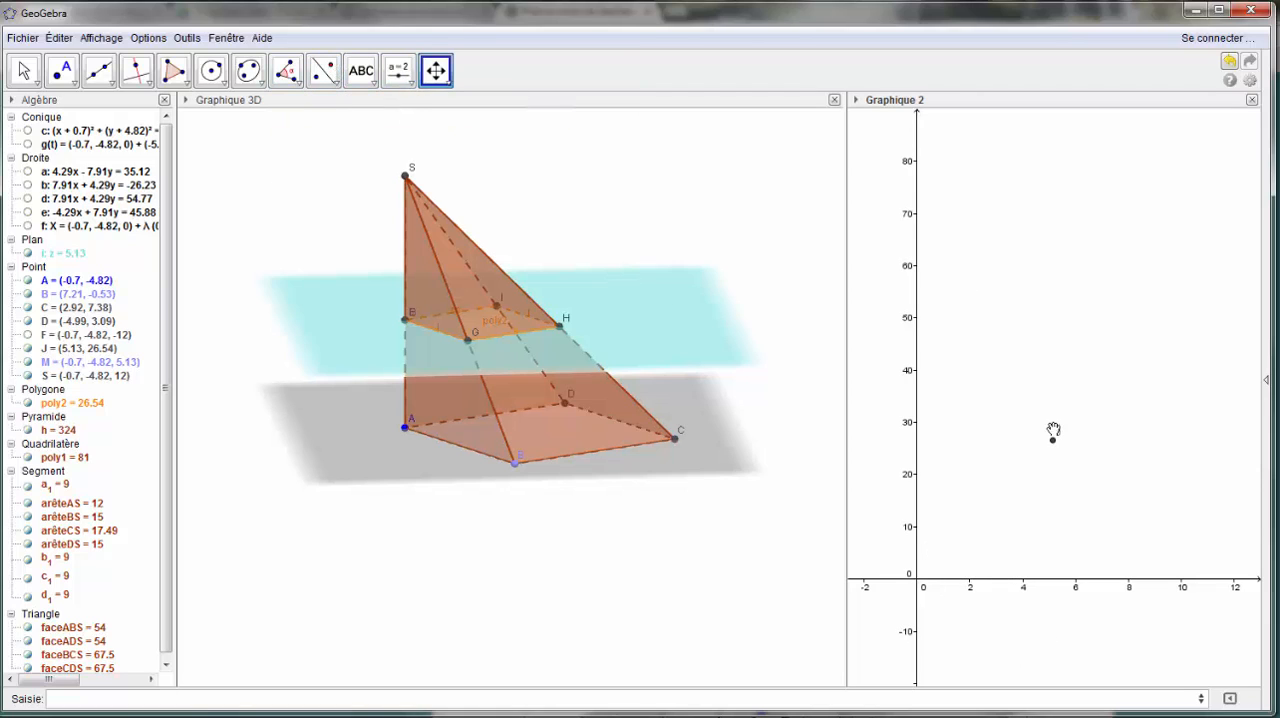
- Activate the trace of point J and move M along the whole of edge AS to plot the section's area against distance MA
right_click(1053, 442)
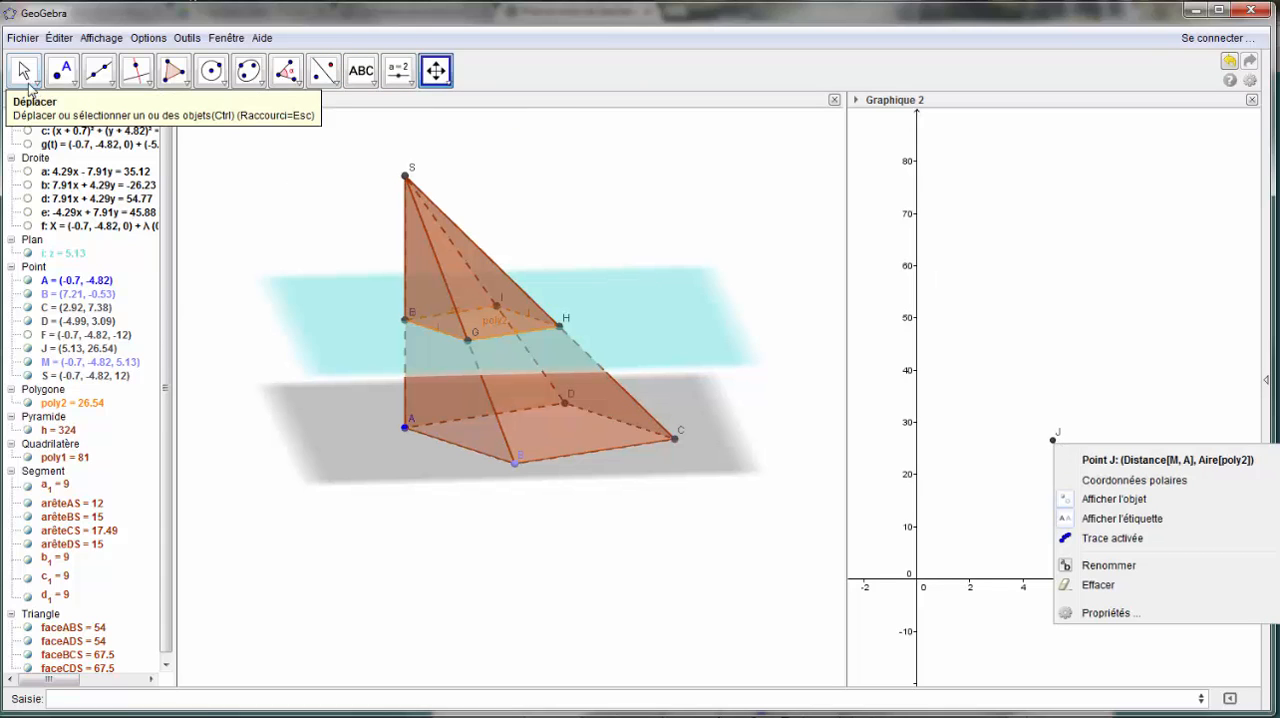
click(24, 70)
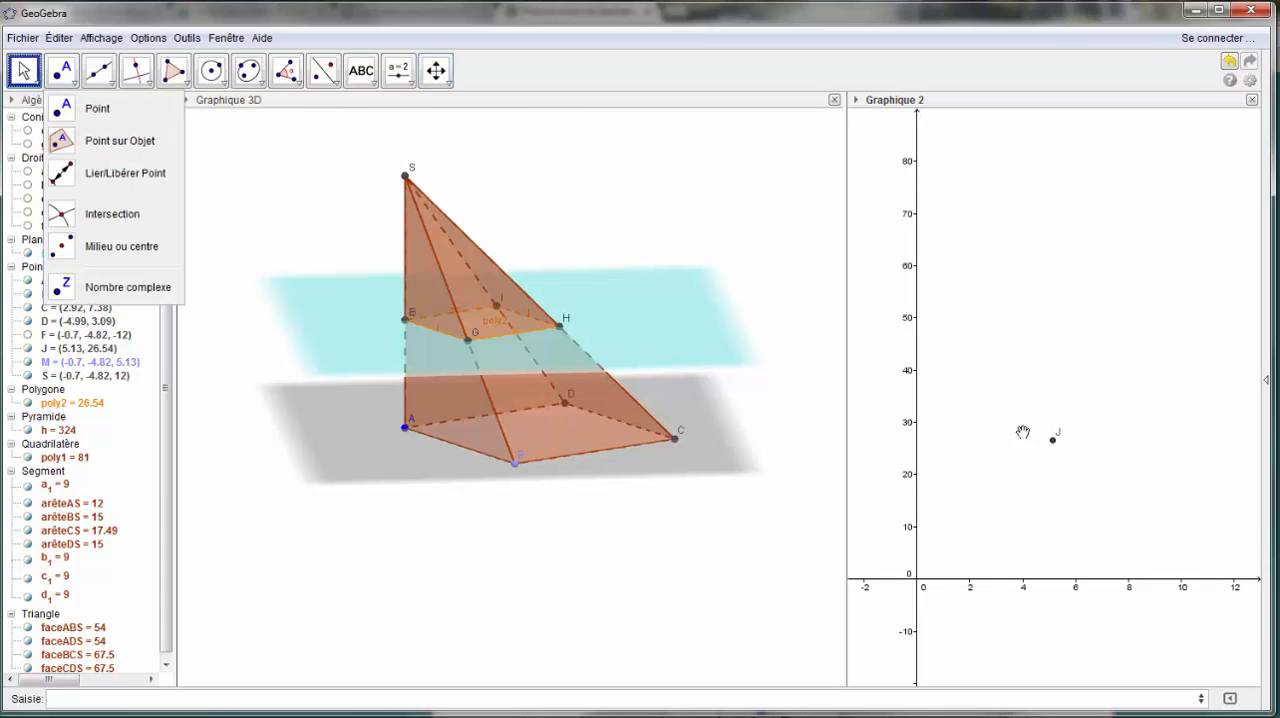
click(24, 70)
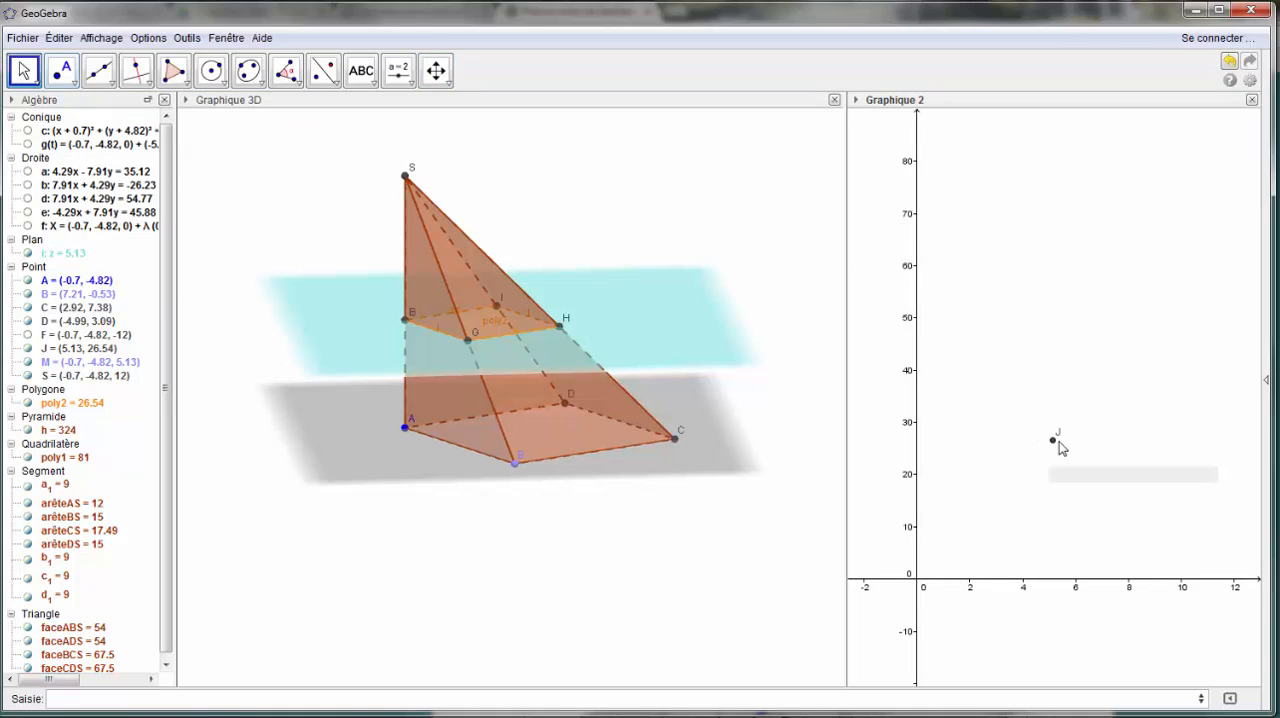
right_click(1053, 442)
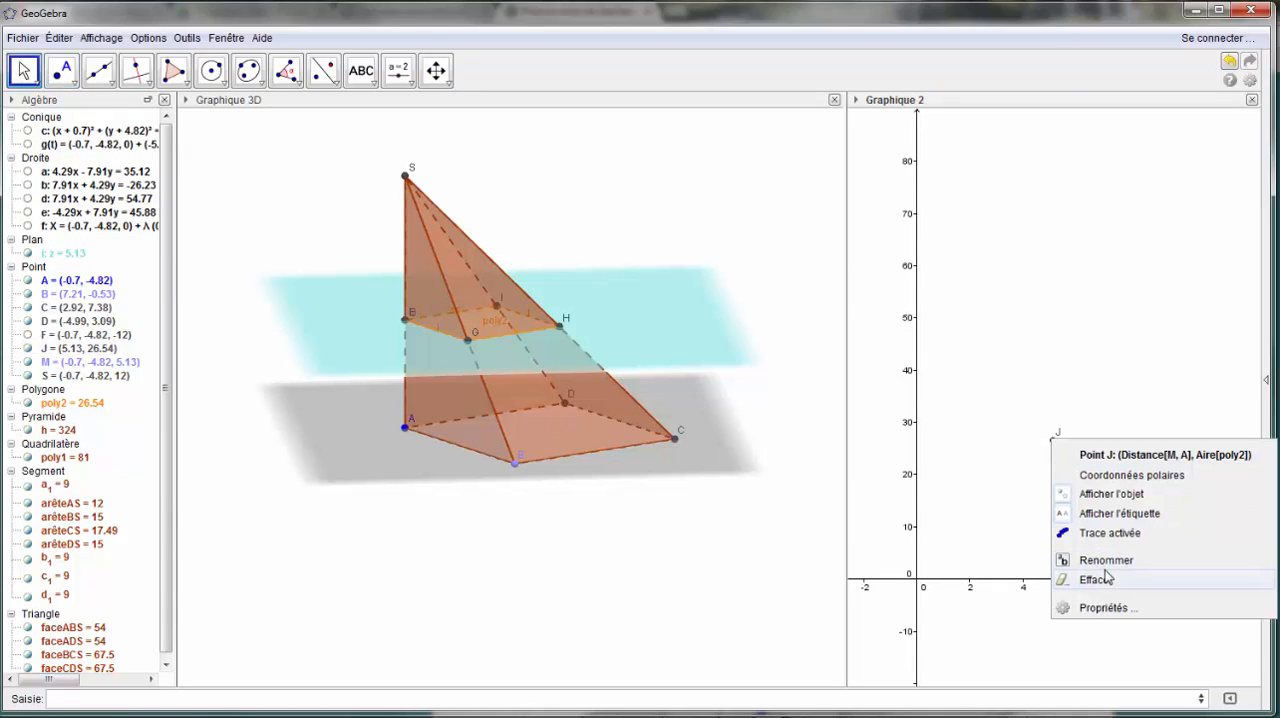
click(1117, 532)
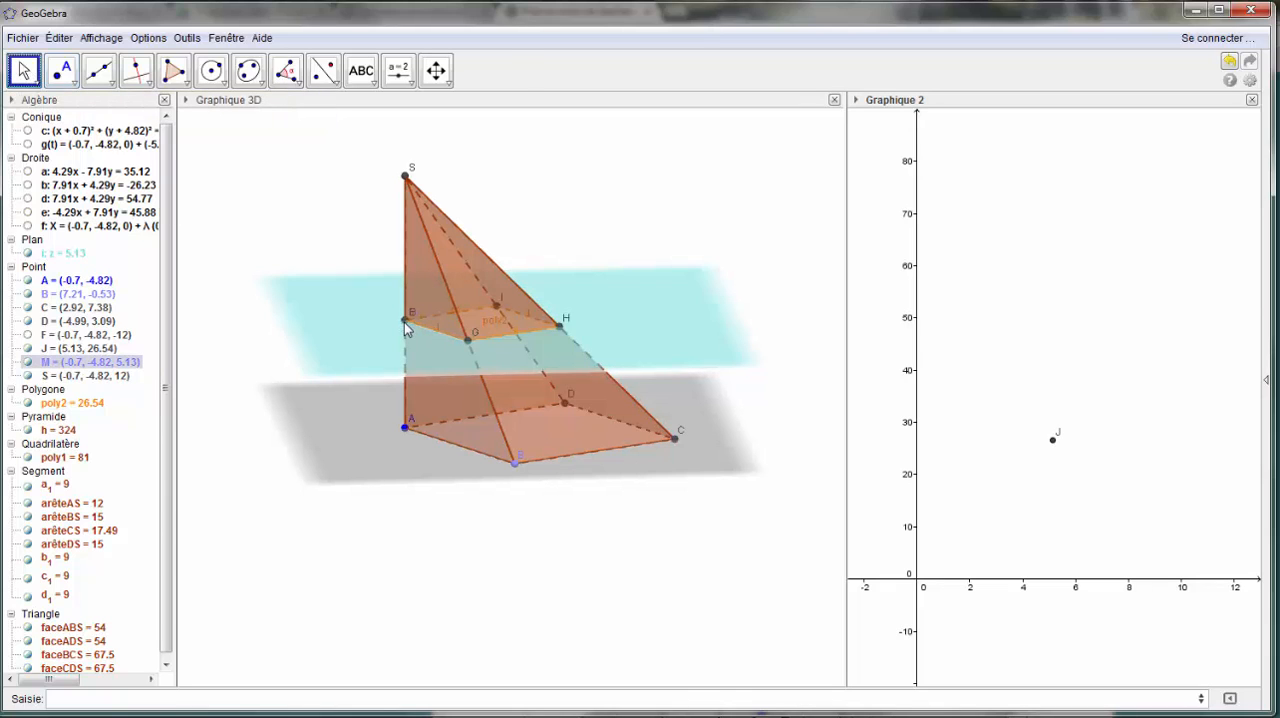
mouse_move(404, 322)
mouse_down()
mouse_move(422, 436)
mouse_move(444, 303)
mouse_move(491, 171)
mouse_move(480, 211)
mouse_move(489, 320)
mouse_up()
drag(494, 336, 537, 346)
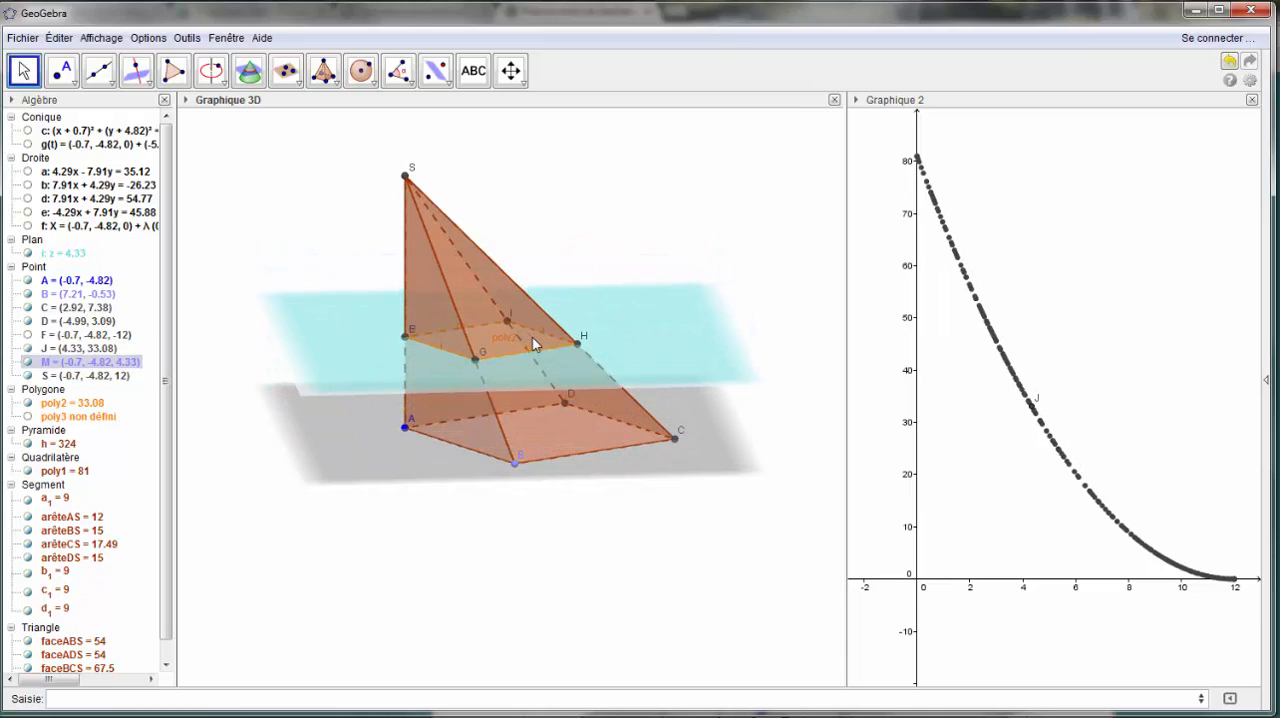